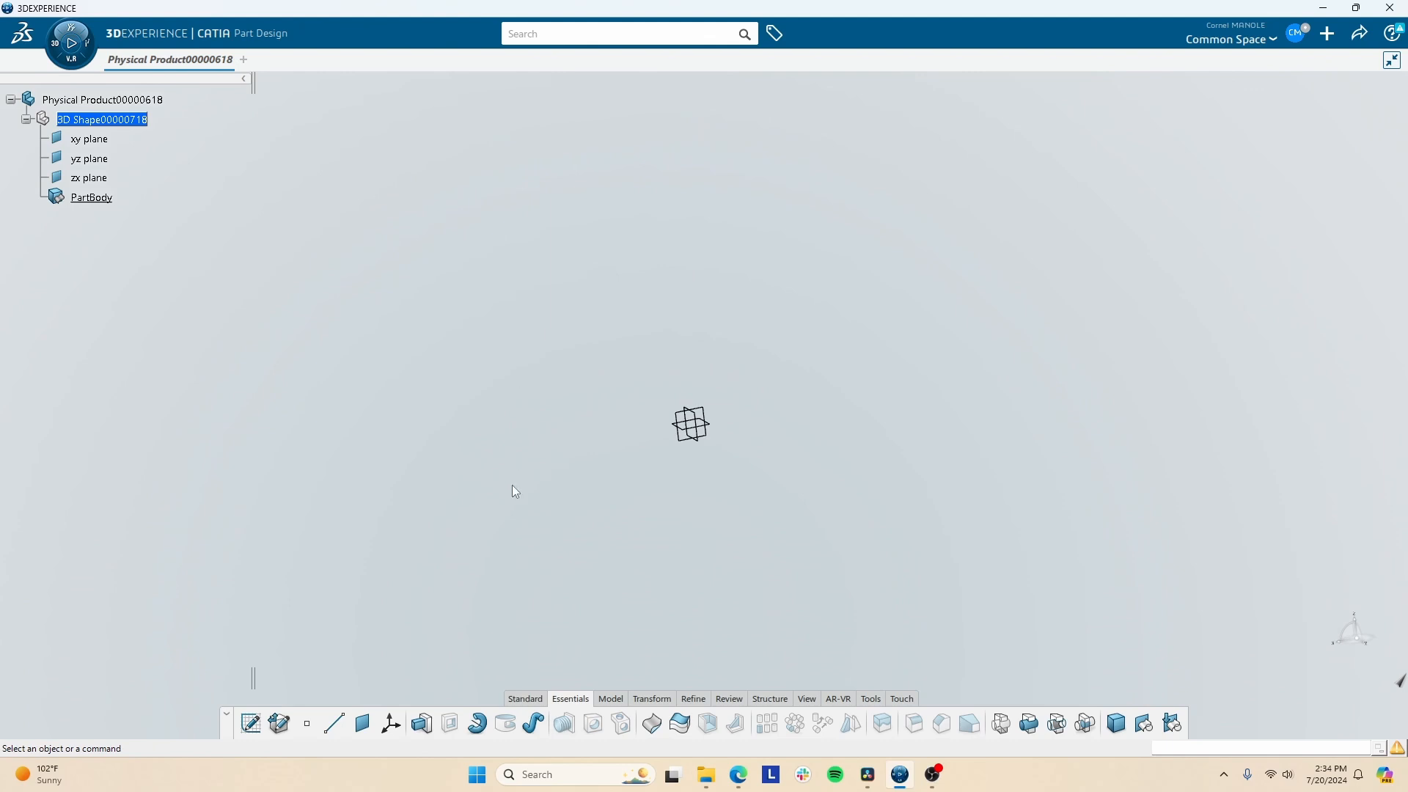
# Step: Create a reference point by coordinates with X 50 mm, Y 20 mm and Z 50 mm, using the default origin
pyautogui.moveTo(735, 491); pyautogui.dragTo(750, 528, button='middle')
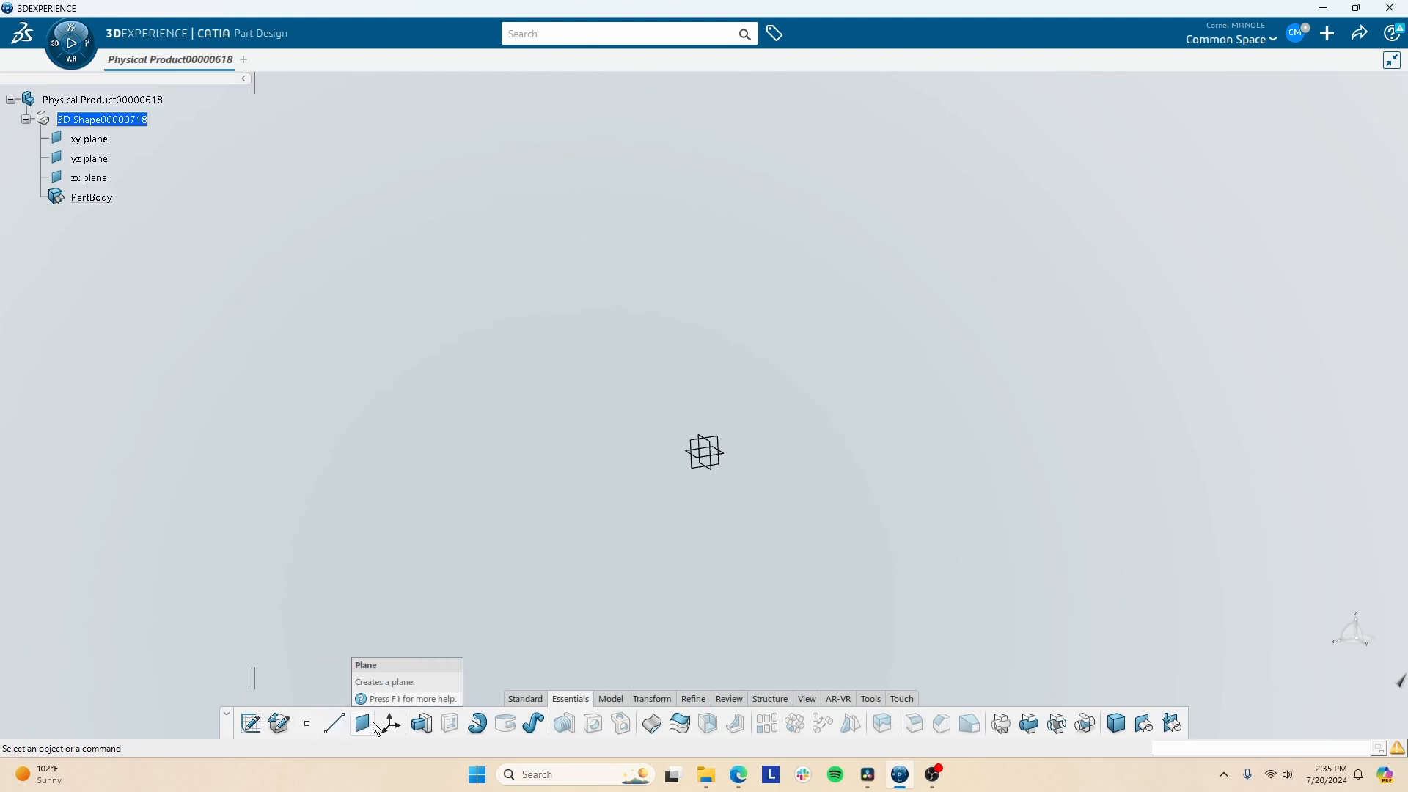
pyautogui.click(307, 724)
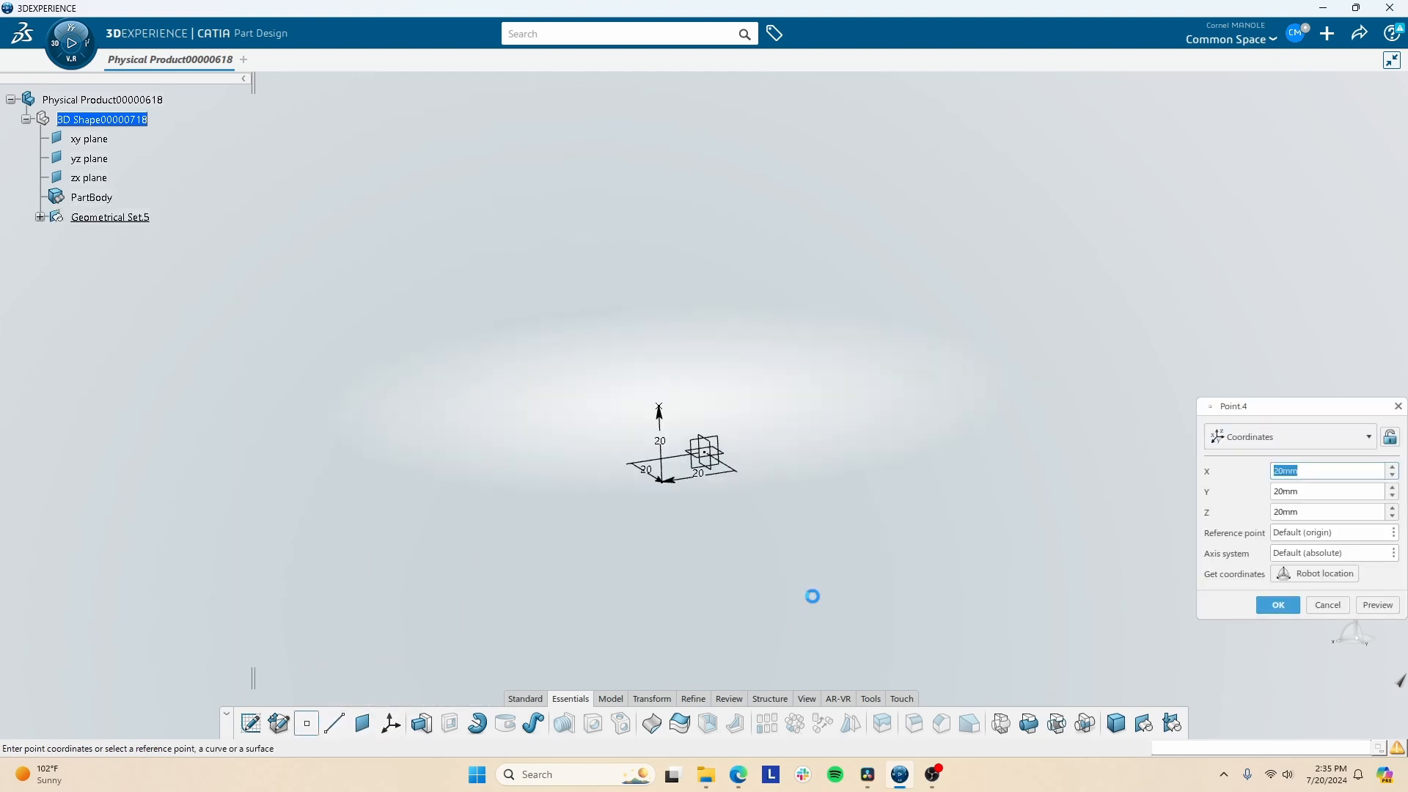
pyautogui.click(1316, 440)
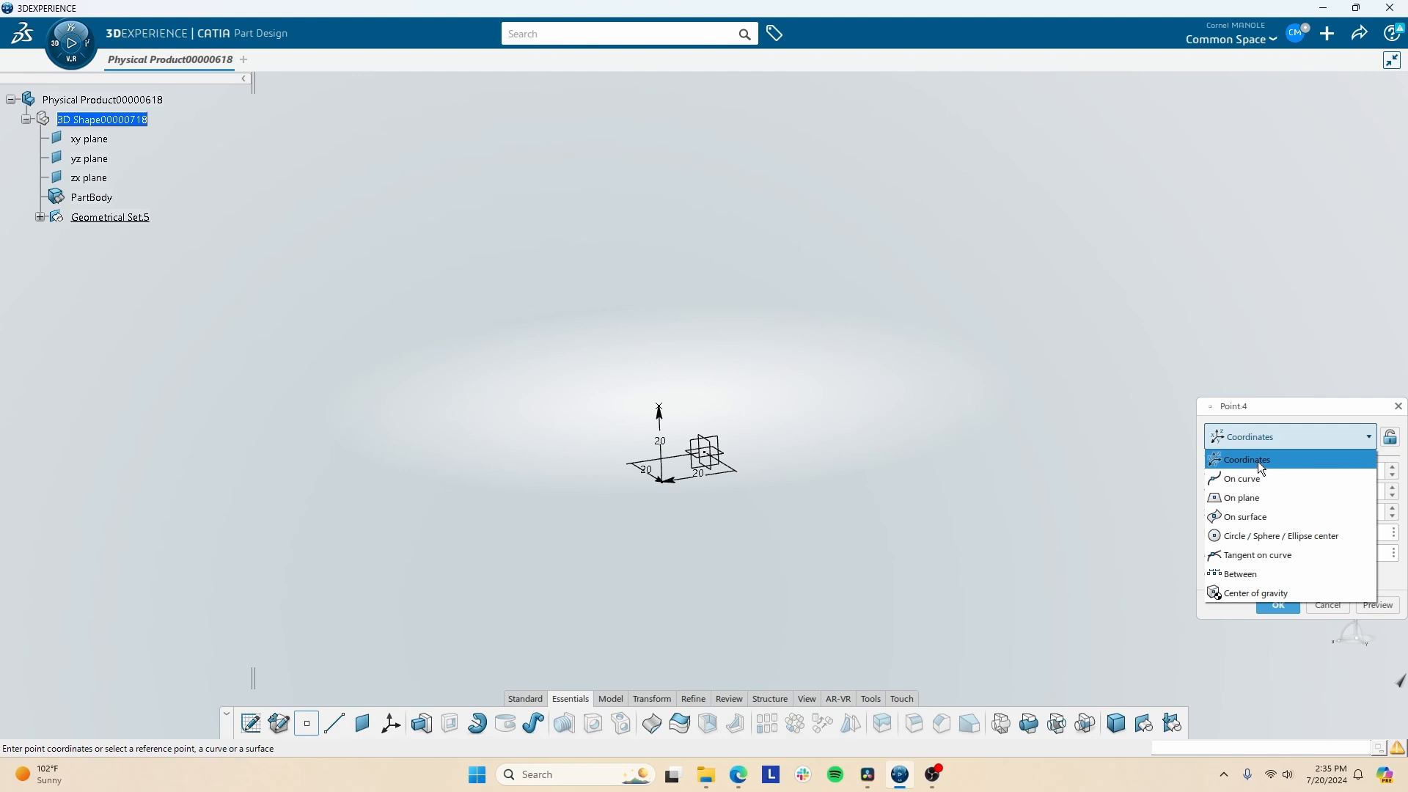
pyautogui.click(1257, 461)
pyautogui.click(1286, 438)
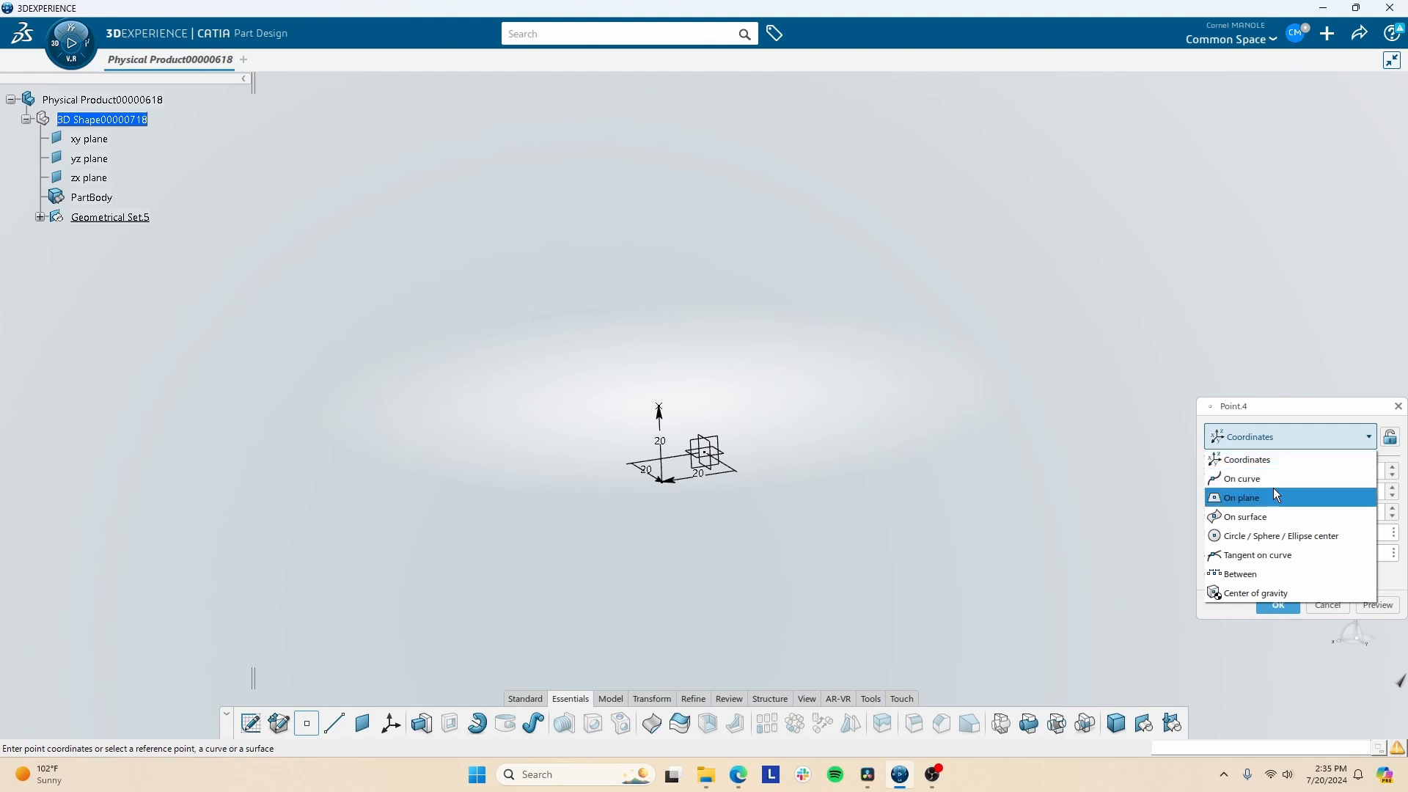
pyautogui.click(1282, 437)
pyautogui.click(1282, 438)
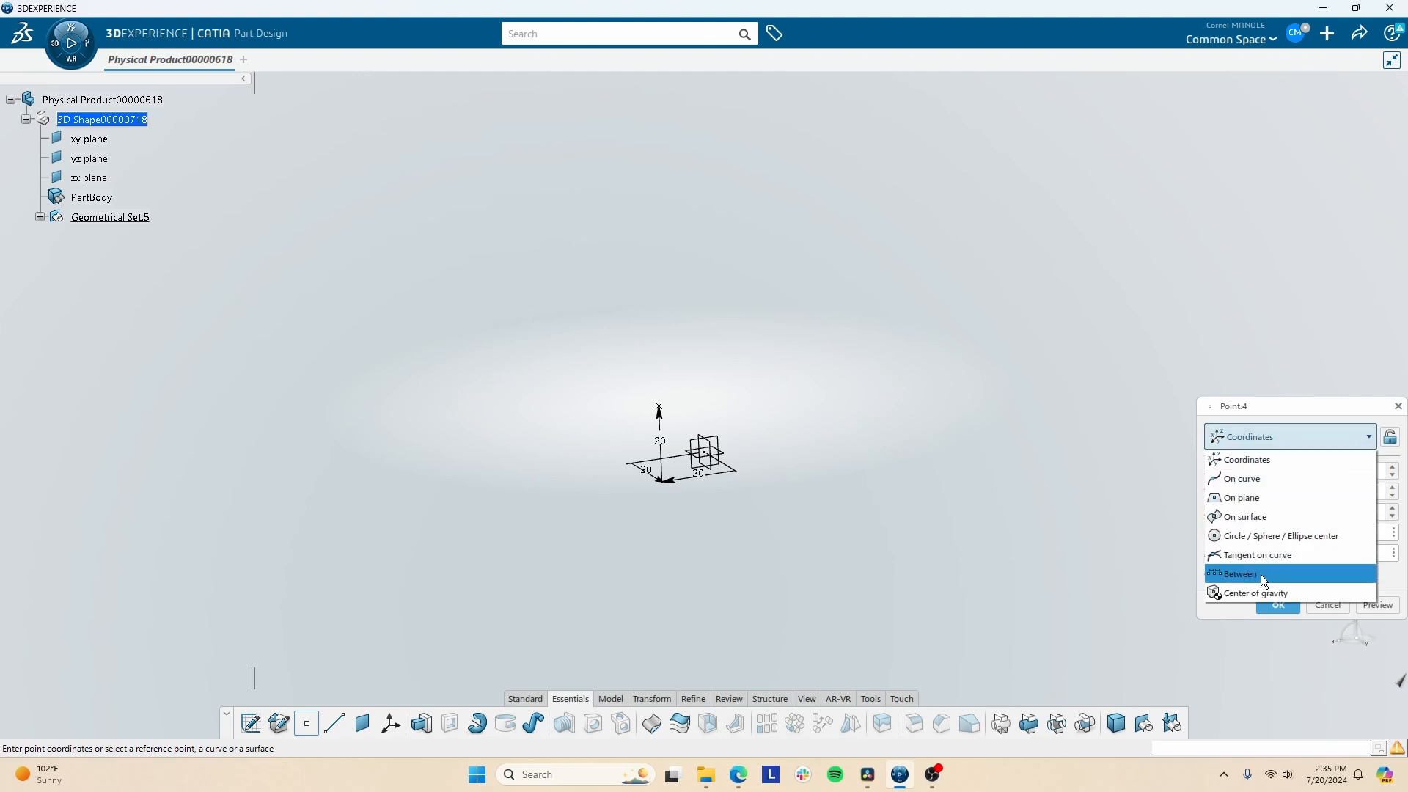
pyautogui.click(1287, 436)
pyautogui.moveTo(1301, 473); pyautogui.dragTo(1225, 474)
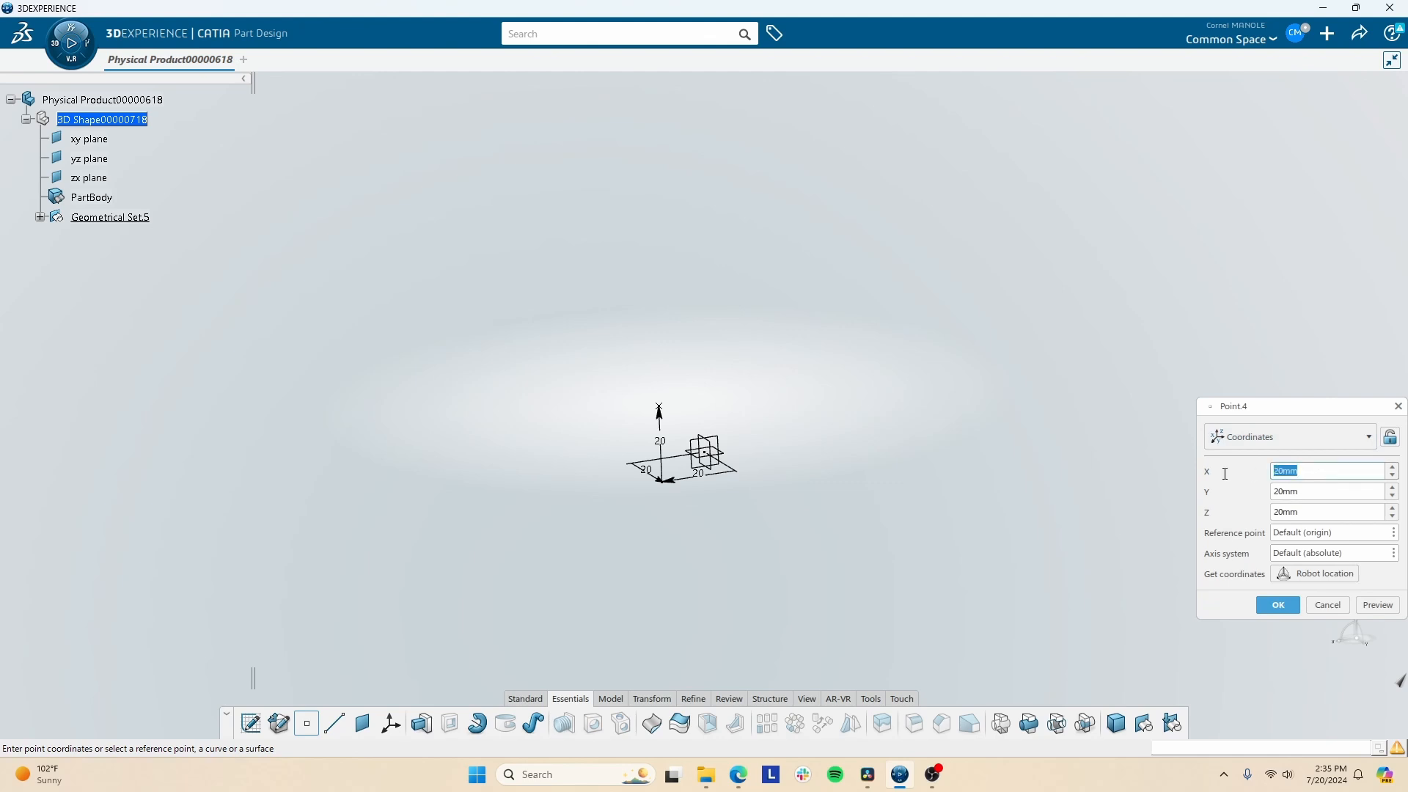
pyautogui.write('50')
pyautogui.moveTo(1325, 513); pyautogui.dragTo(1214, 518)
pyautogui.write('50')
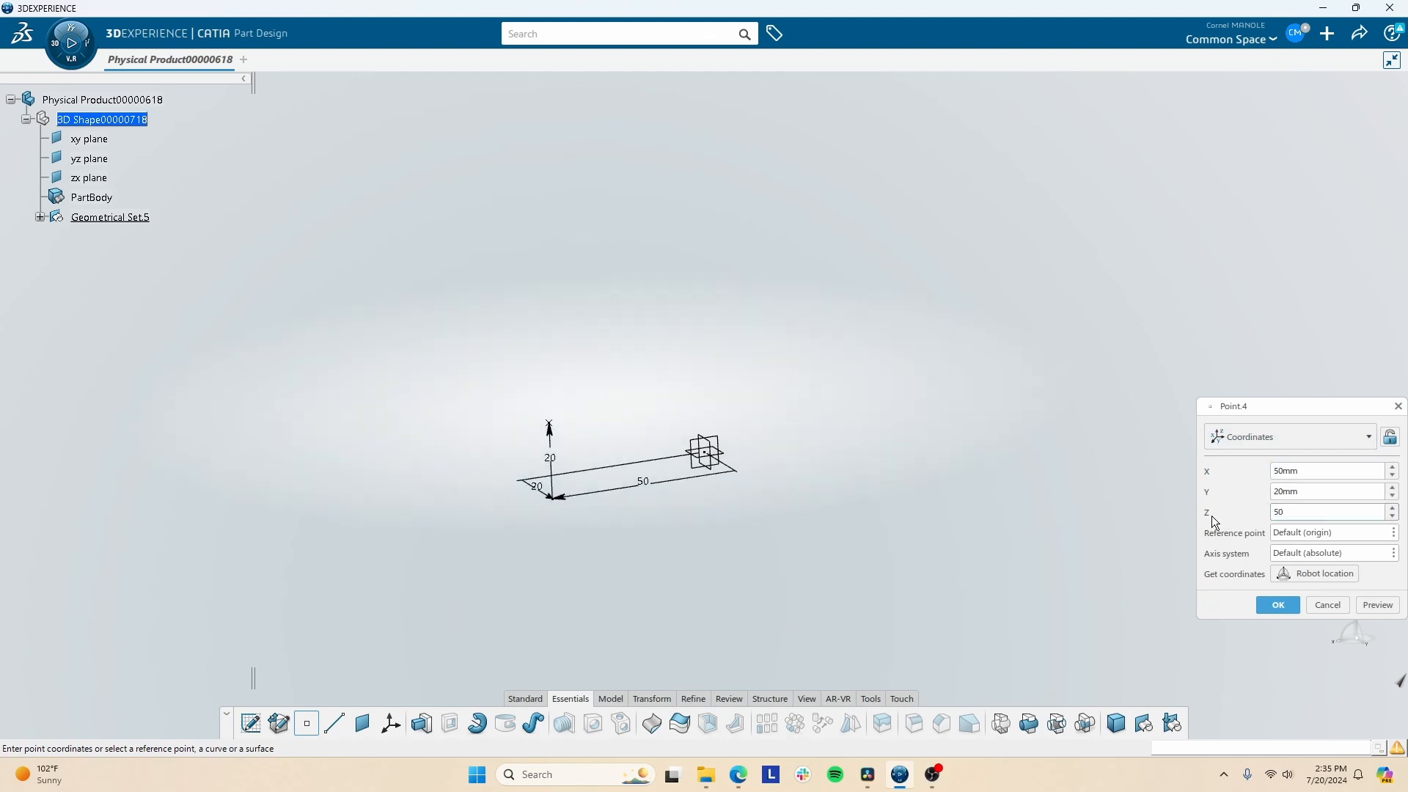
pyautogui.click(1279, 604)
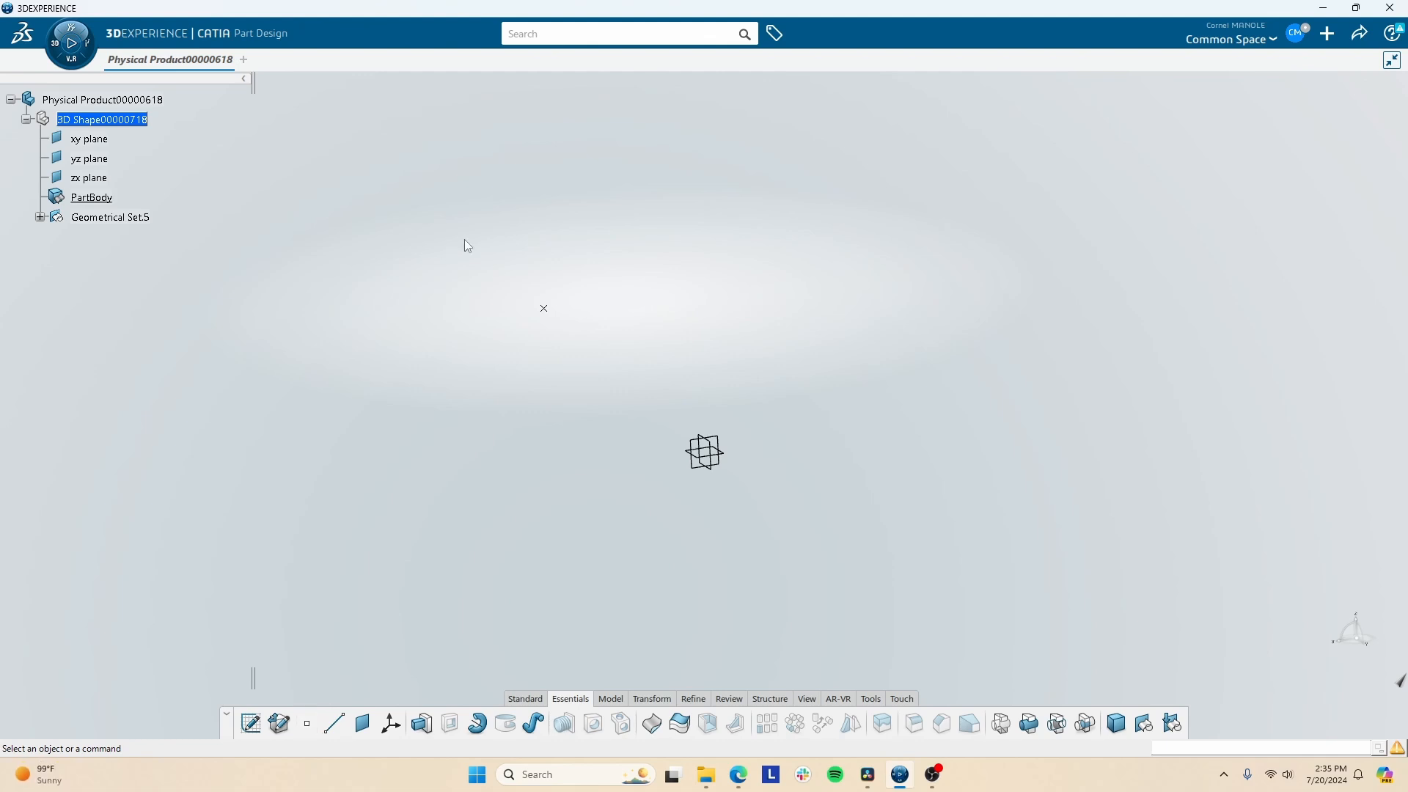
# Step: Expand the new geometrical set in the tree and define it as the in-work object
pyautogui.click(39, 217)
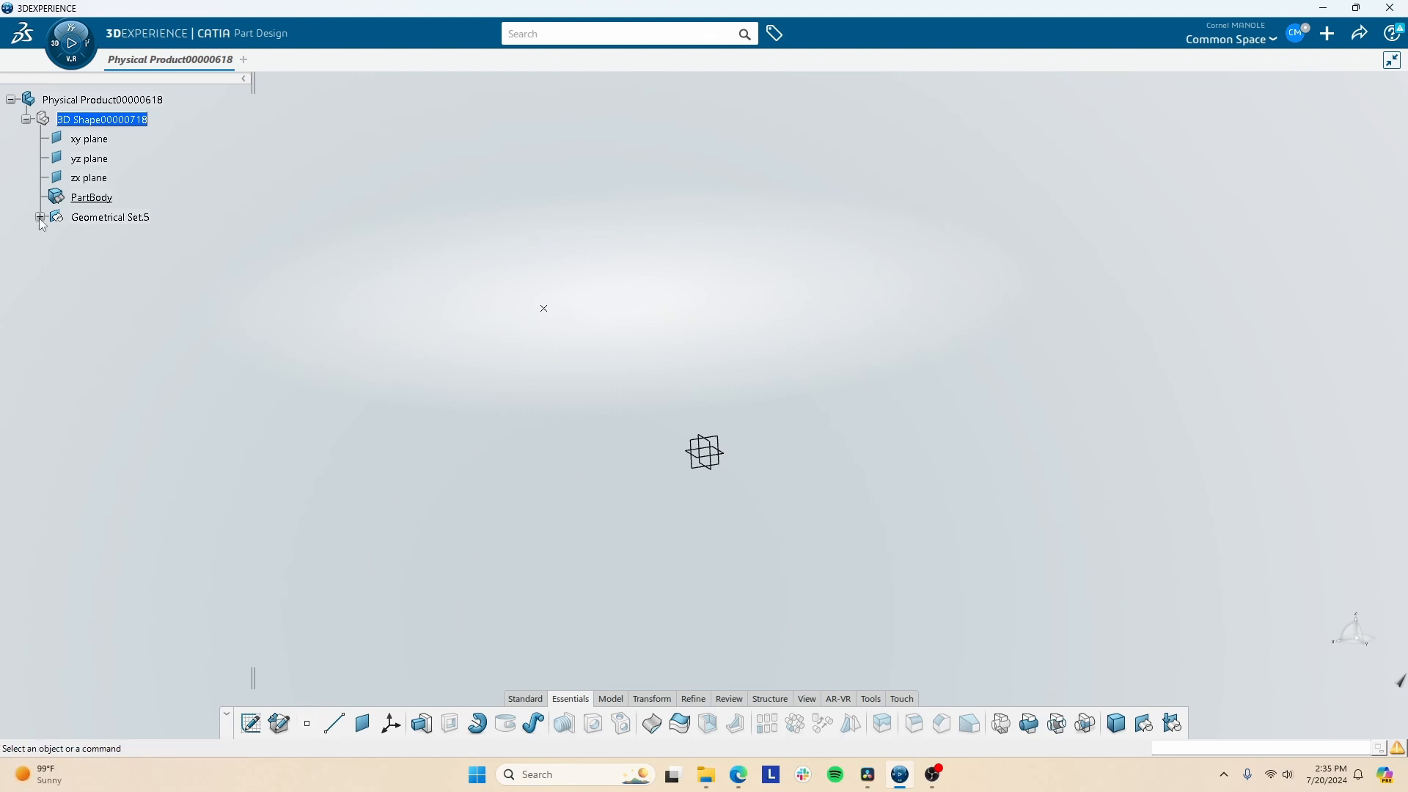
pyautogui.rightClick(98, 219)
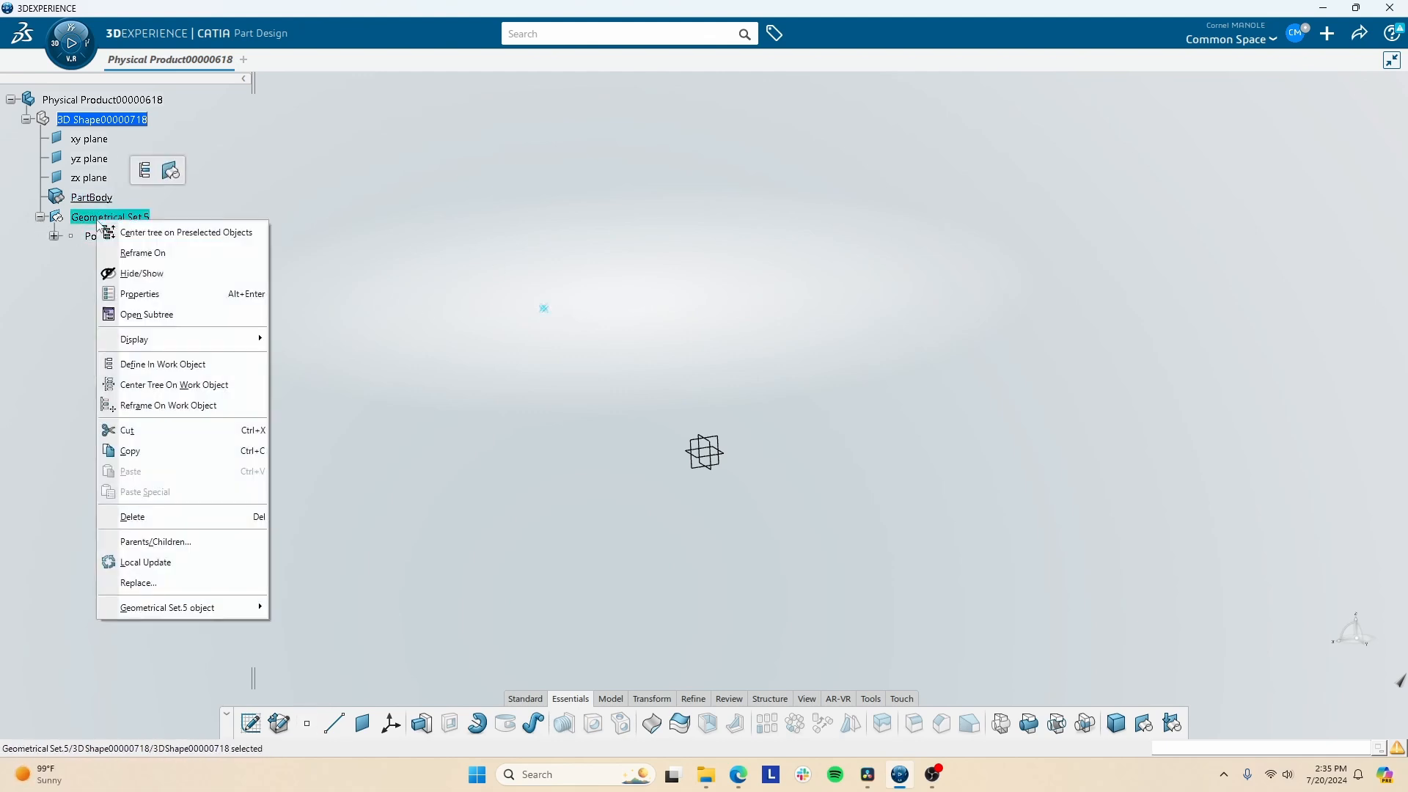
pyautogui.click(153, 364)
# Step: Examine the reference point and axis system options in the definition of Point.4, leaving it unedited
pyautogui.doubleClick(100, 235)
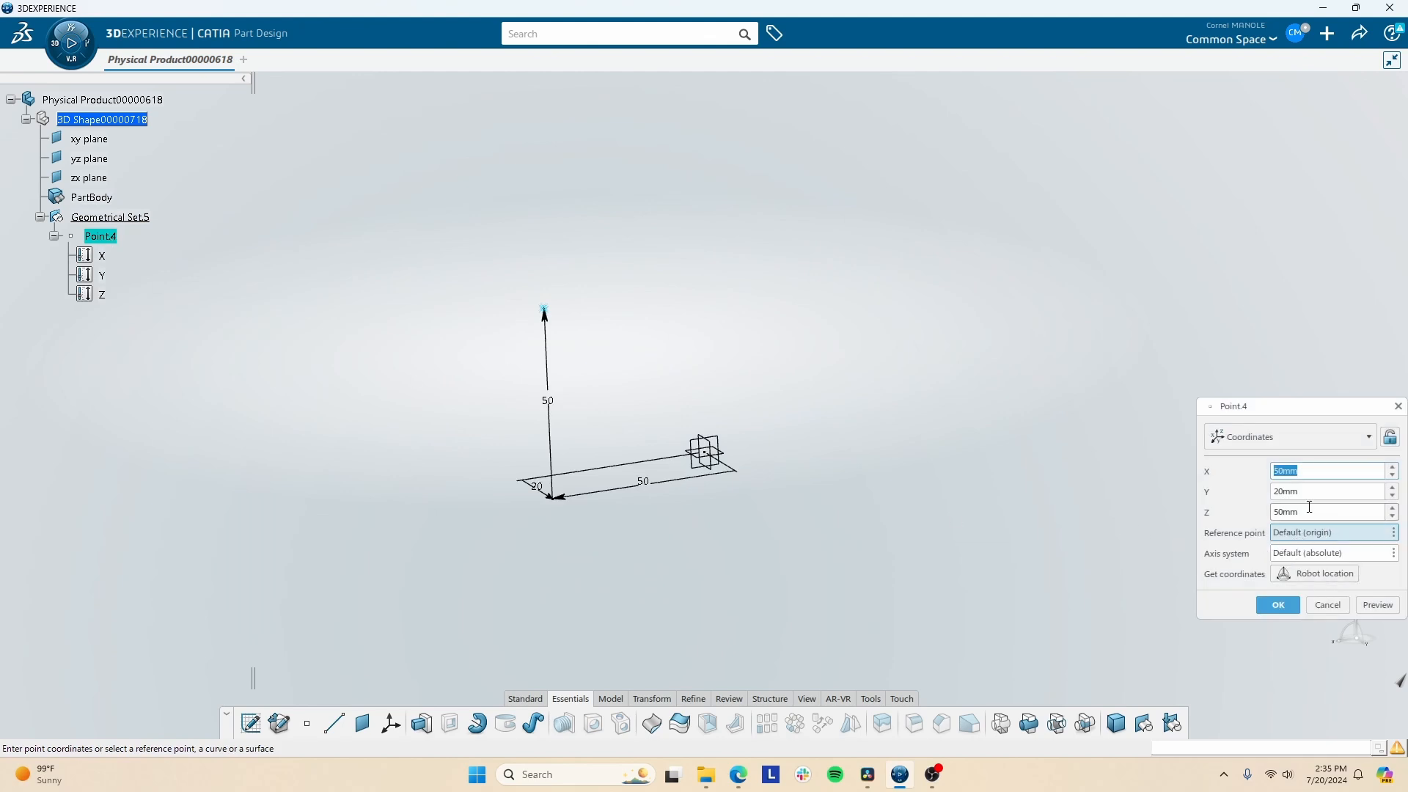
pyautogui.click(1289, 554)
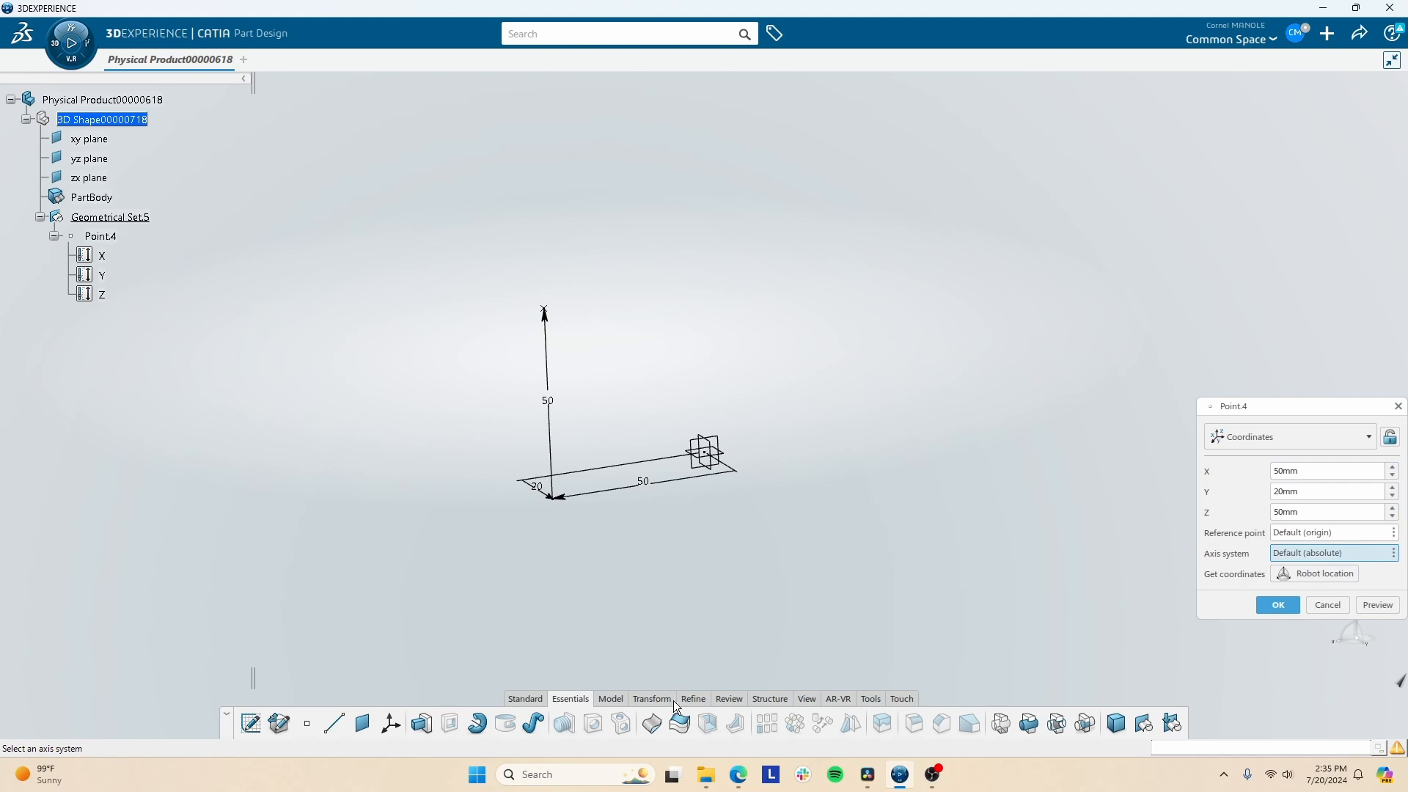
pyautogui.click(1330, 605)
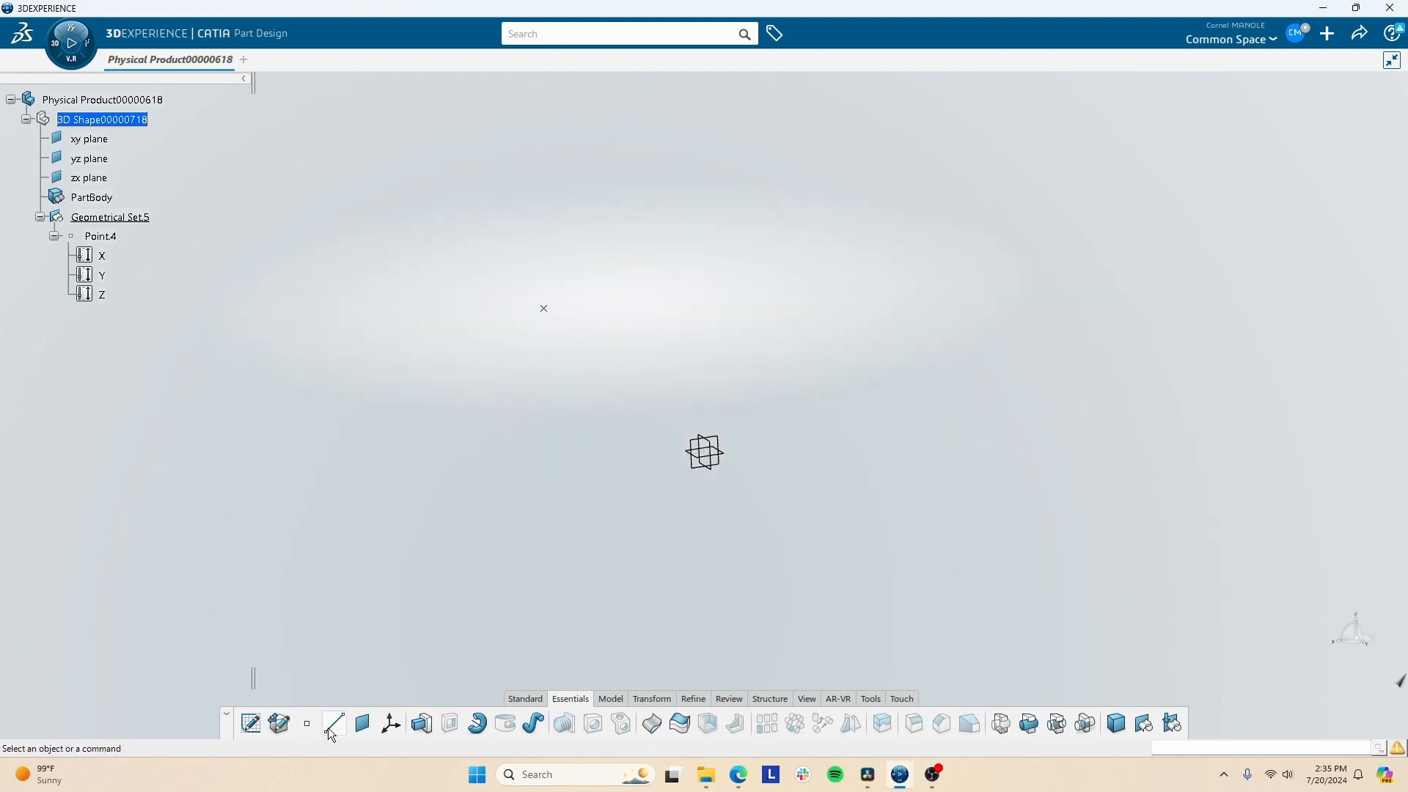
# Step: Try defining a new point by coordinates that uses Point.4 as its reference point
pyautogui.click(315, 725)
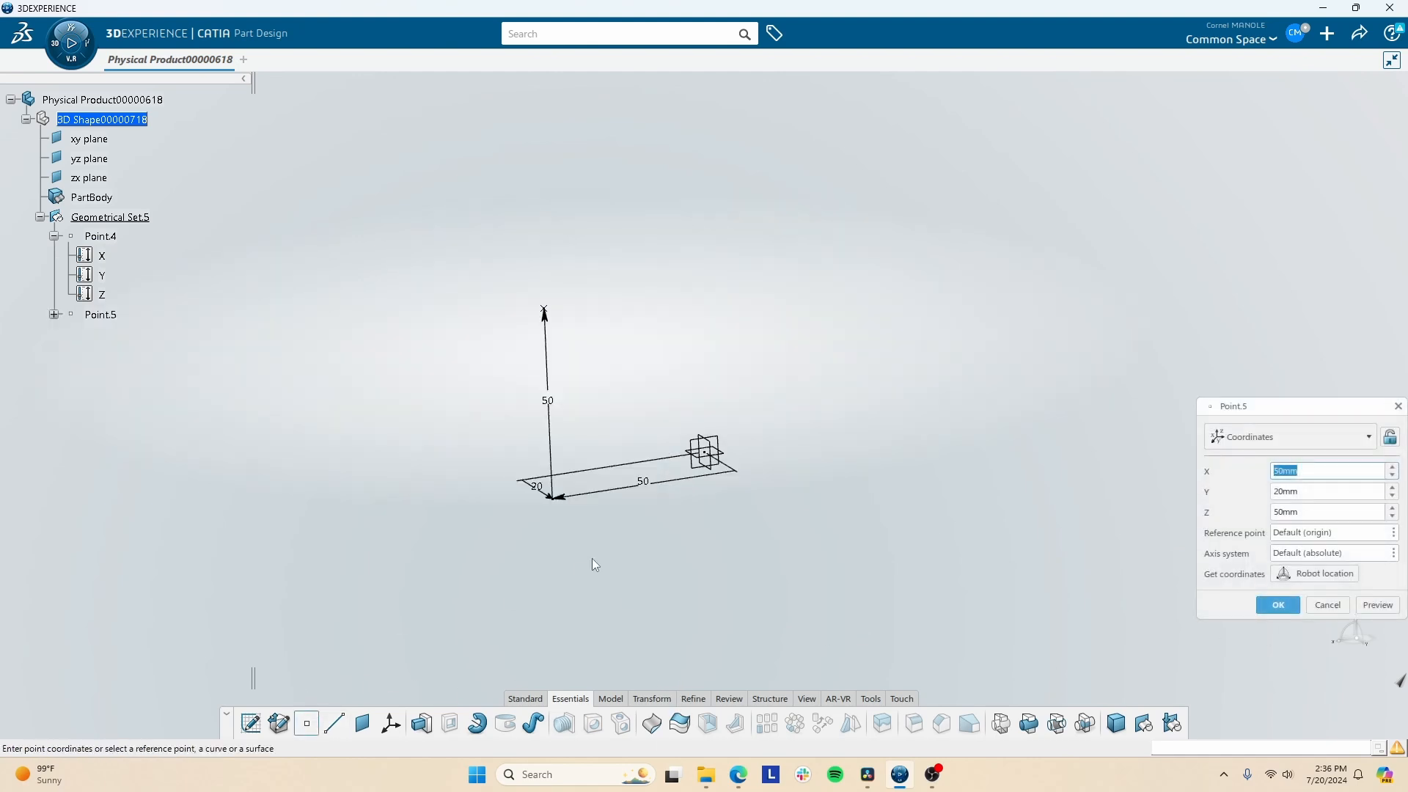
pyautogui.click(1305, 533)
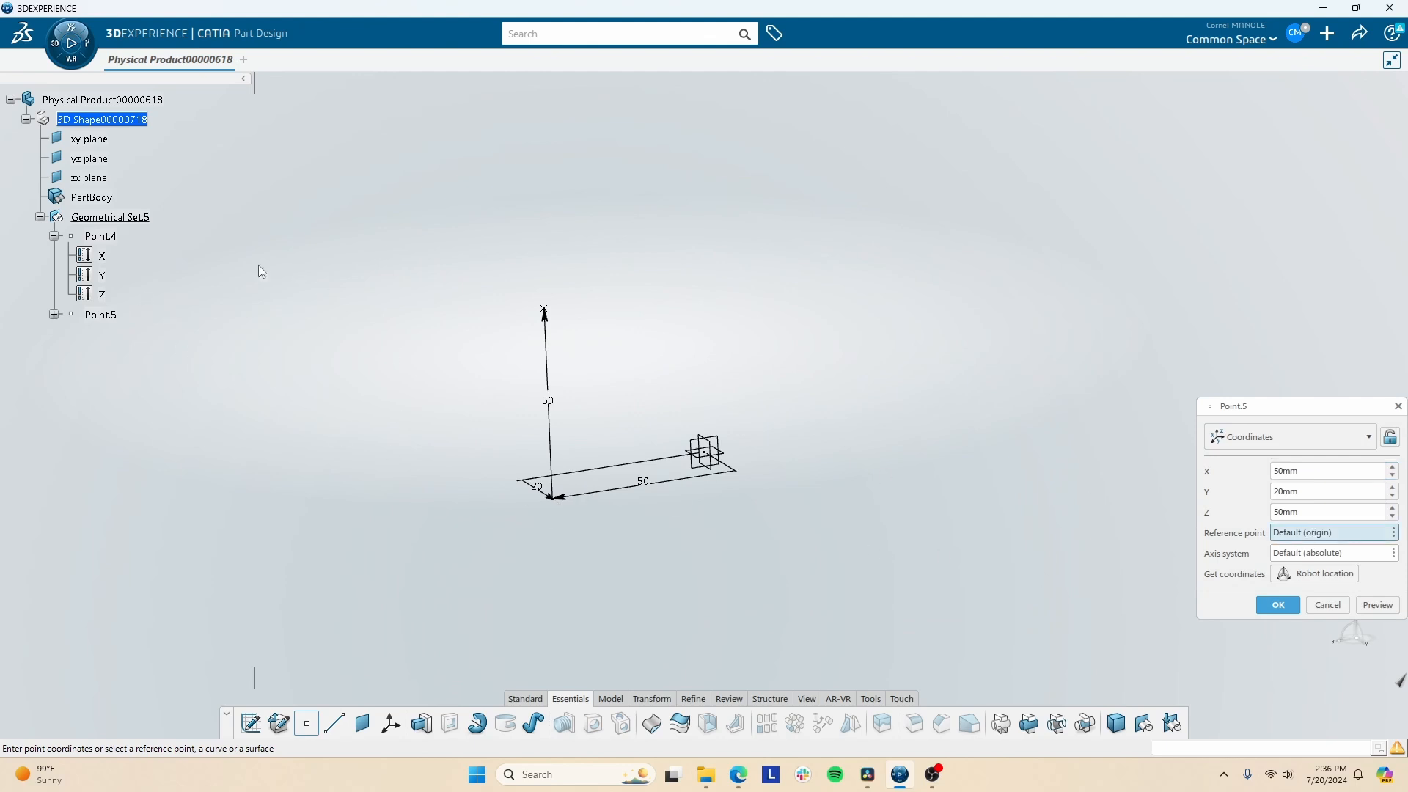
pyautogui.click(101, 237)
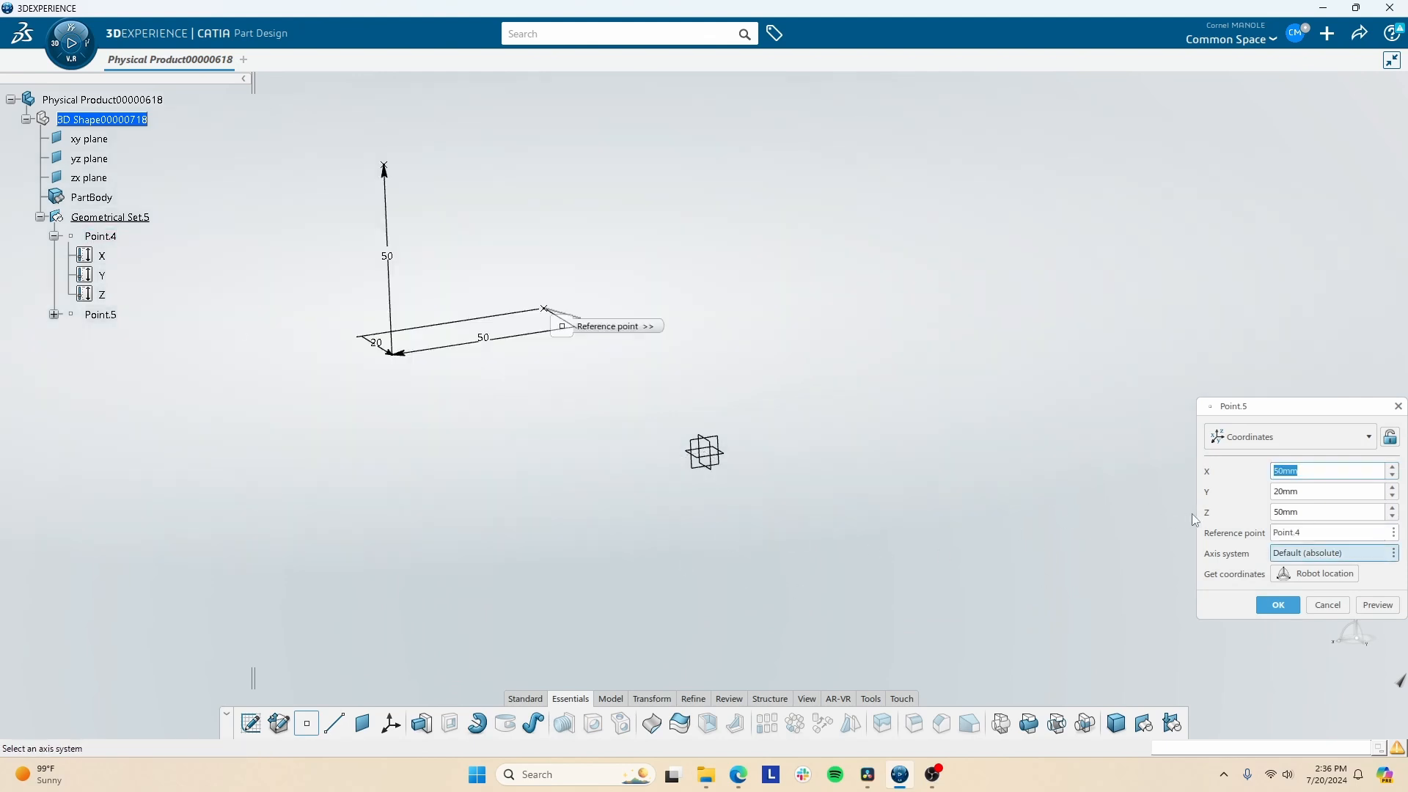
pyautogui.click(1316, 532)
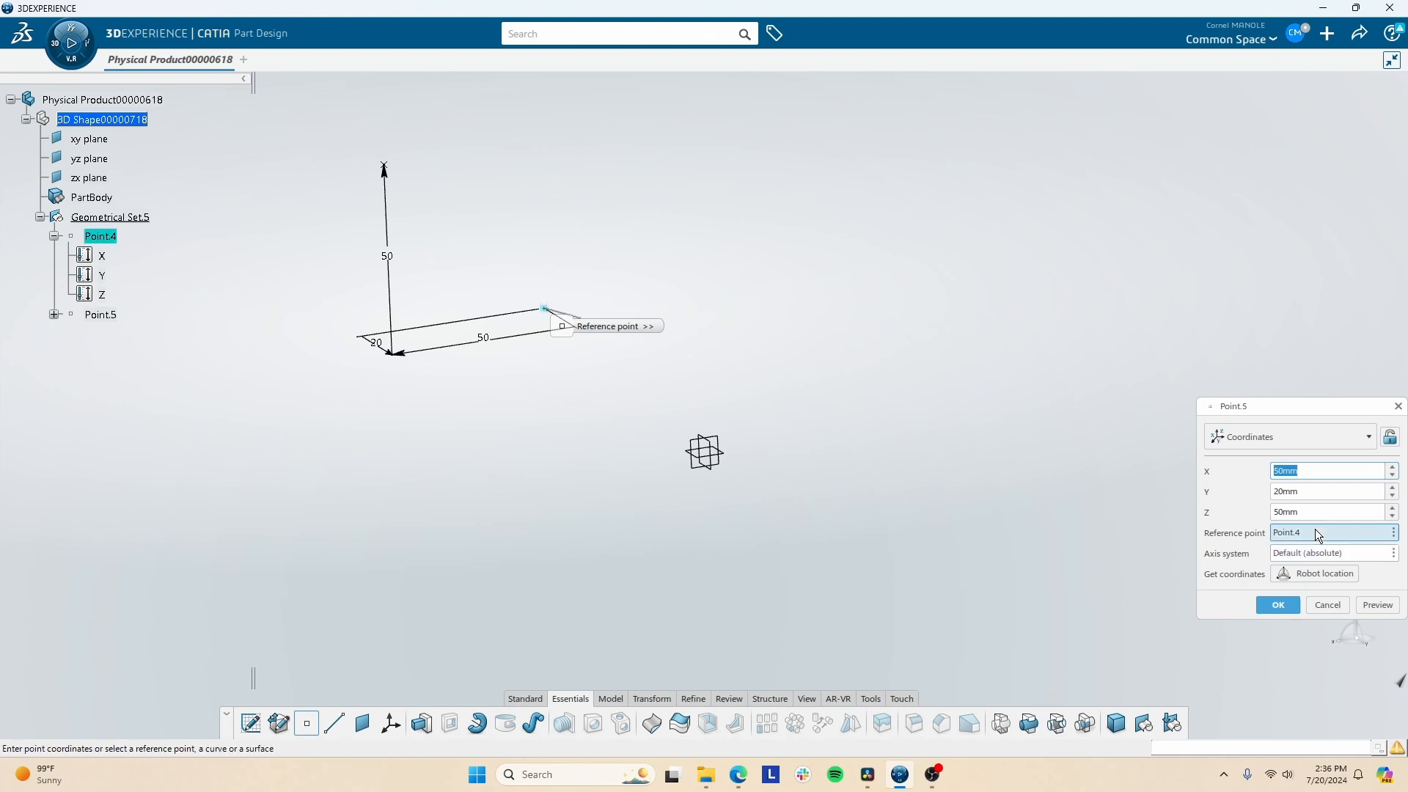
pyautogui.click(1302, 556)
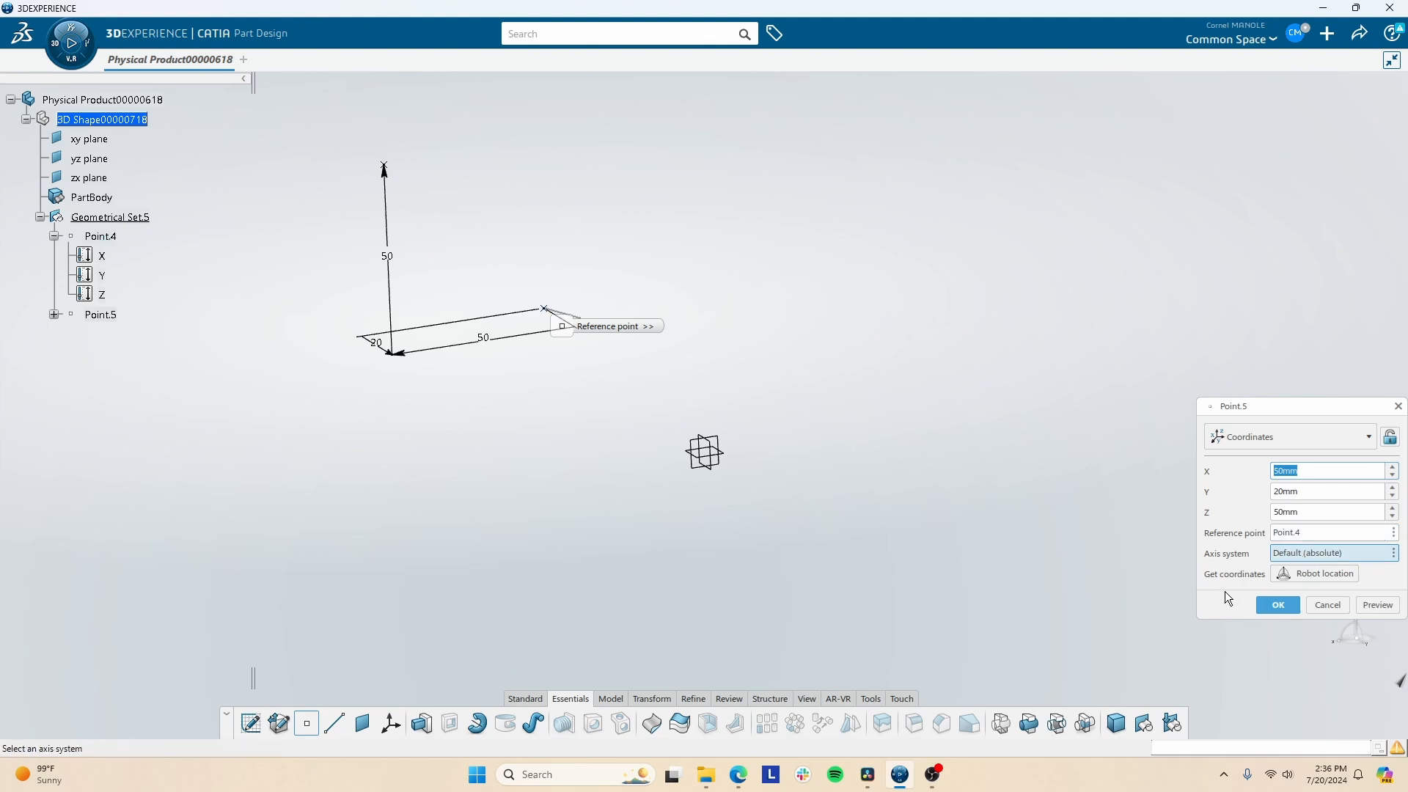
pyautogui.click(1329, 606)
# Step: Create an axis system with its origin at Point.4, defined by Euler angles with a changed first angle
pyautogui.click(391, 724)
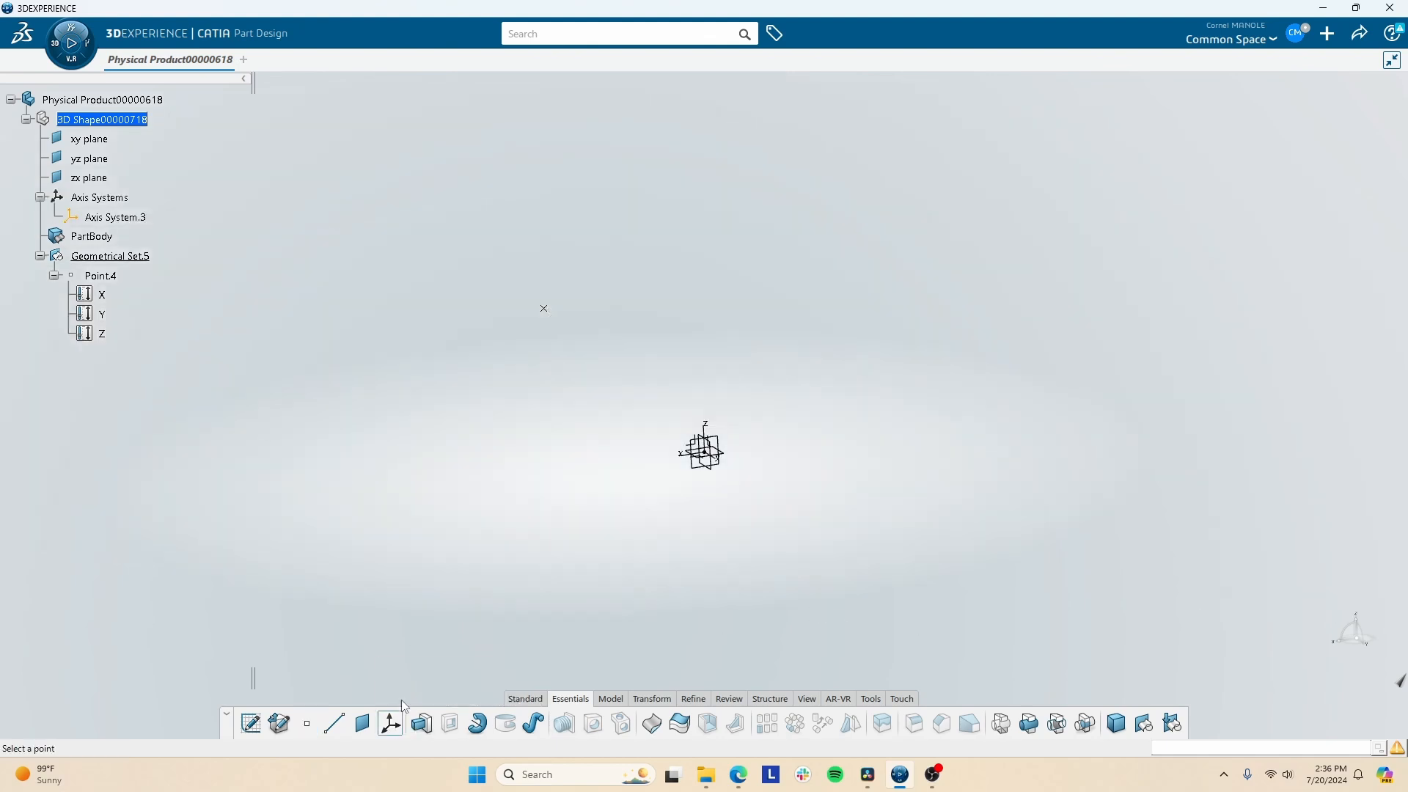
pyautogui.click(543, 308)
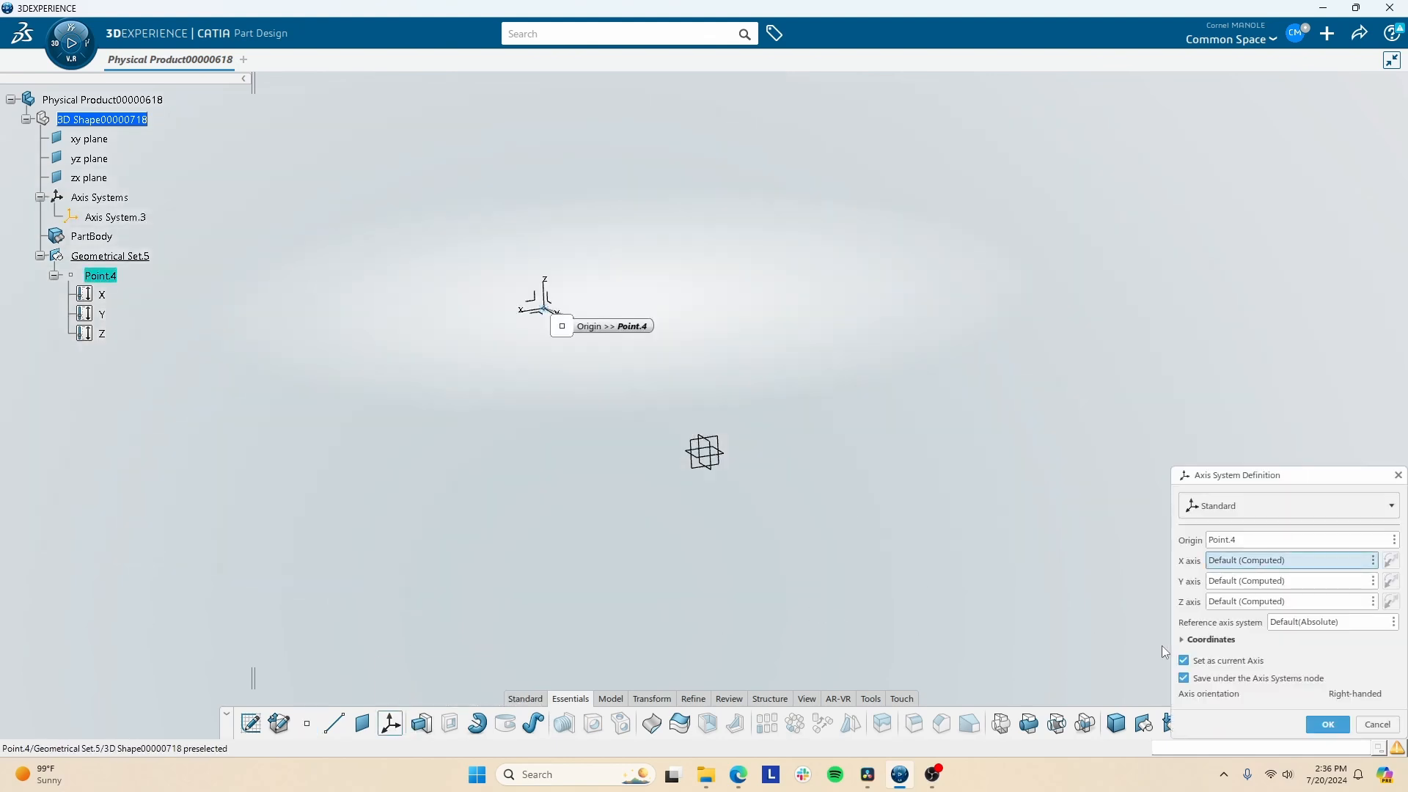
pyautogui.click(1233, 506)
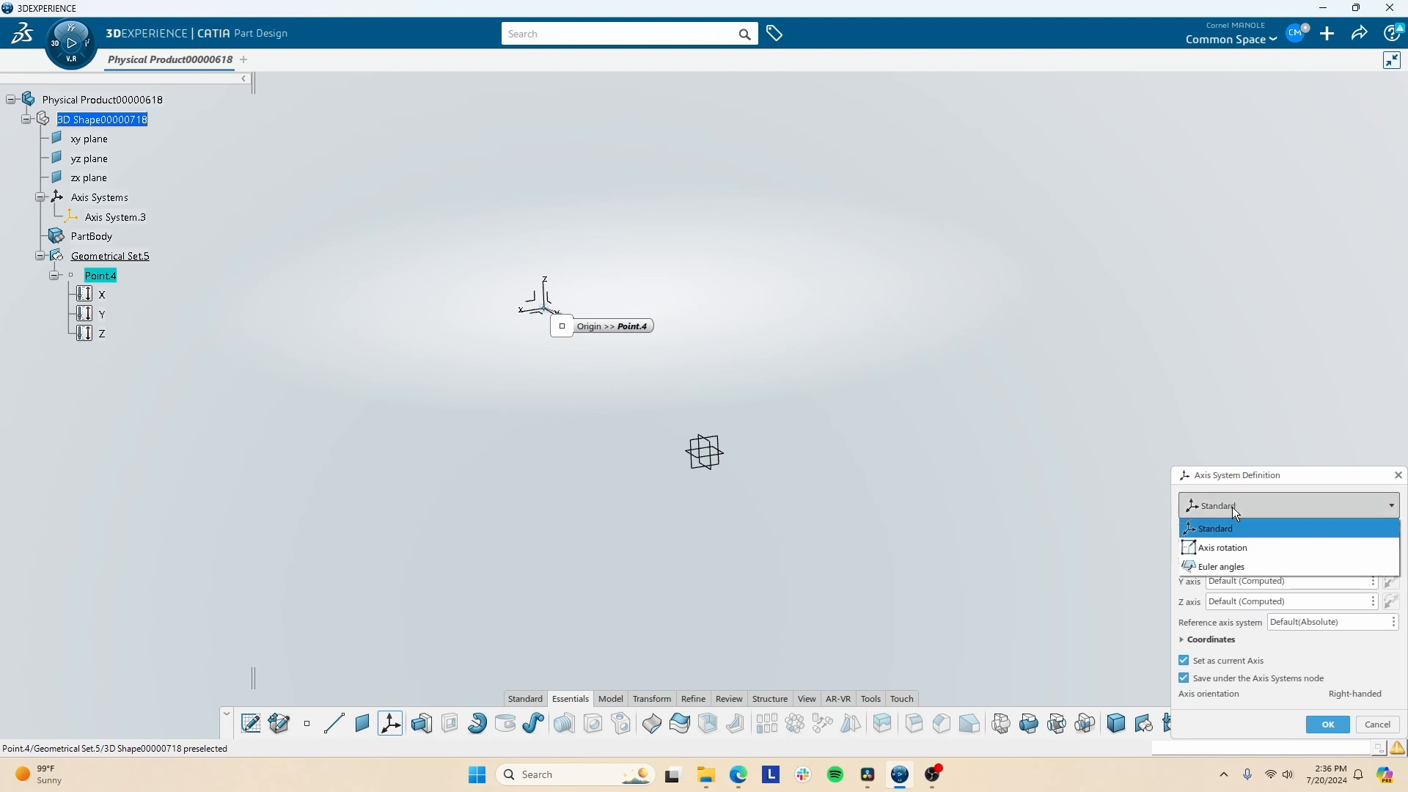
pyautogui.click(1229, 564)
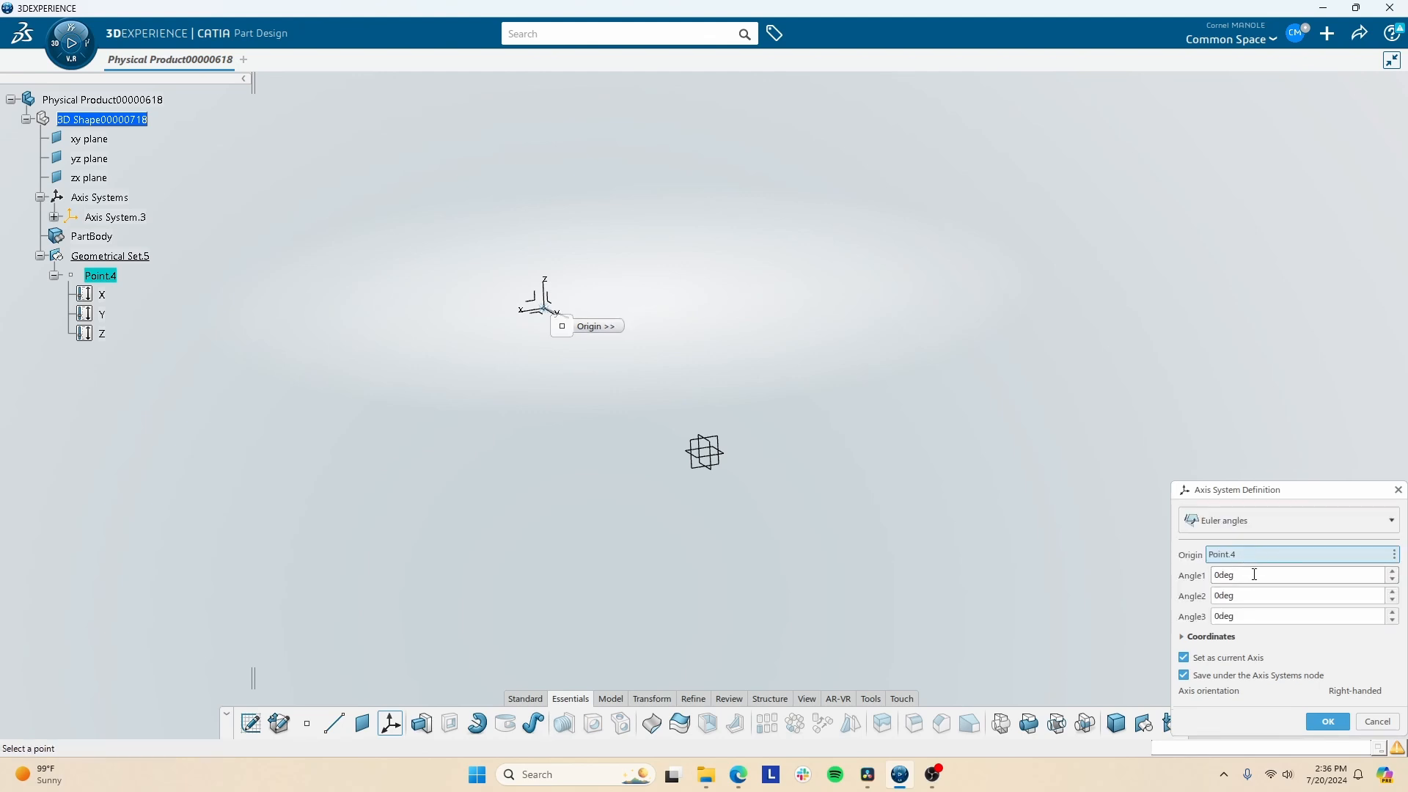
pyautogui.moveTo(1254, 574); pyautogui.dragTo(1169, 578)
pyautogui.press('Return')
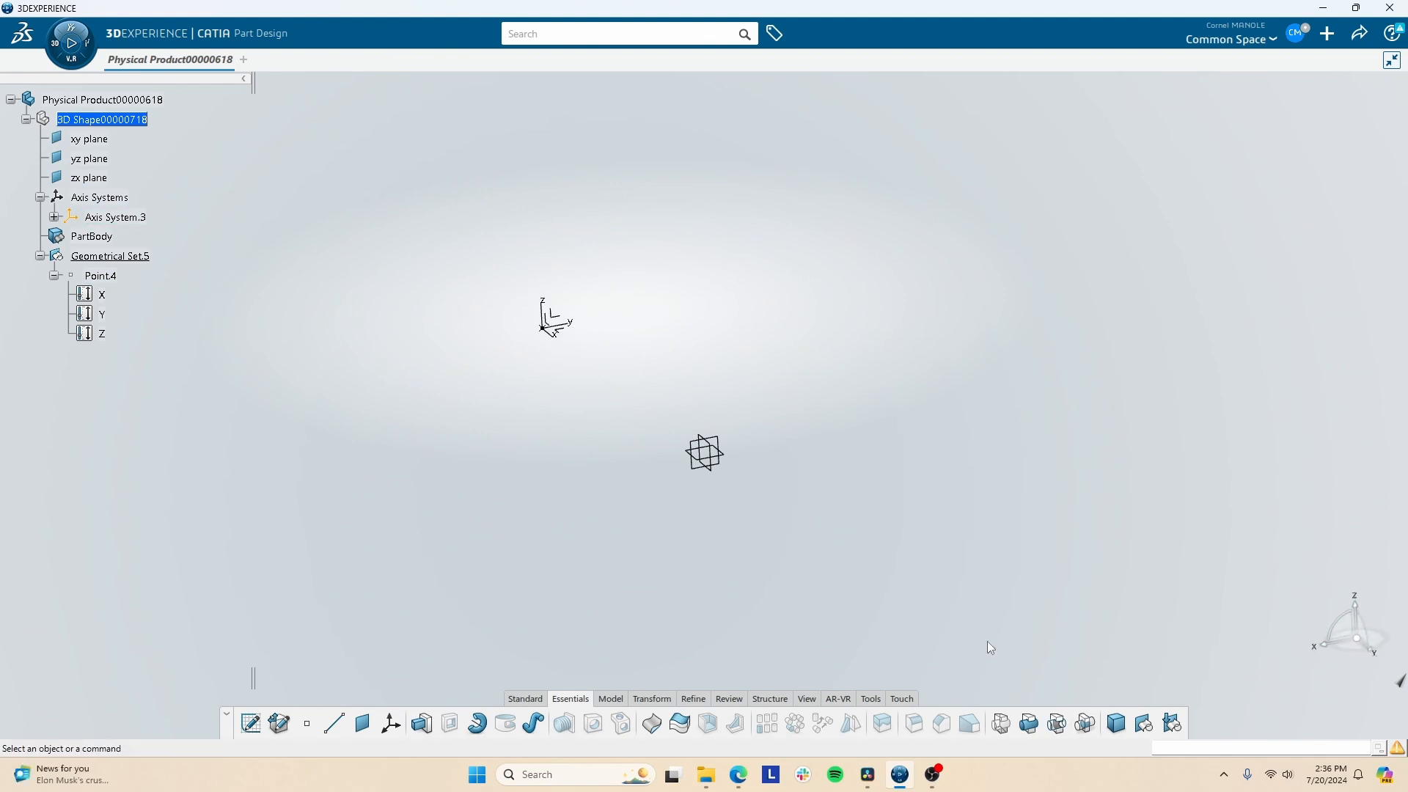
# Step: Add another standard axis system with default settings and delete both axis systems
pyautogui.click(391, 724)
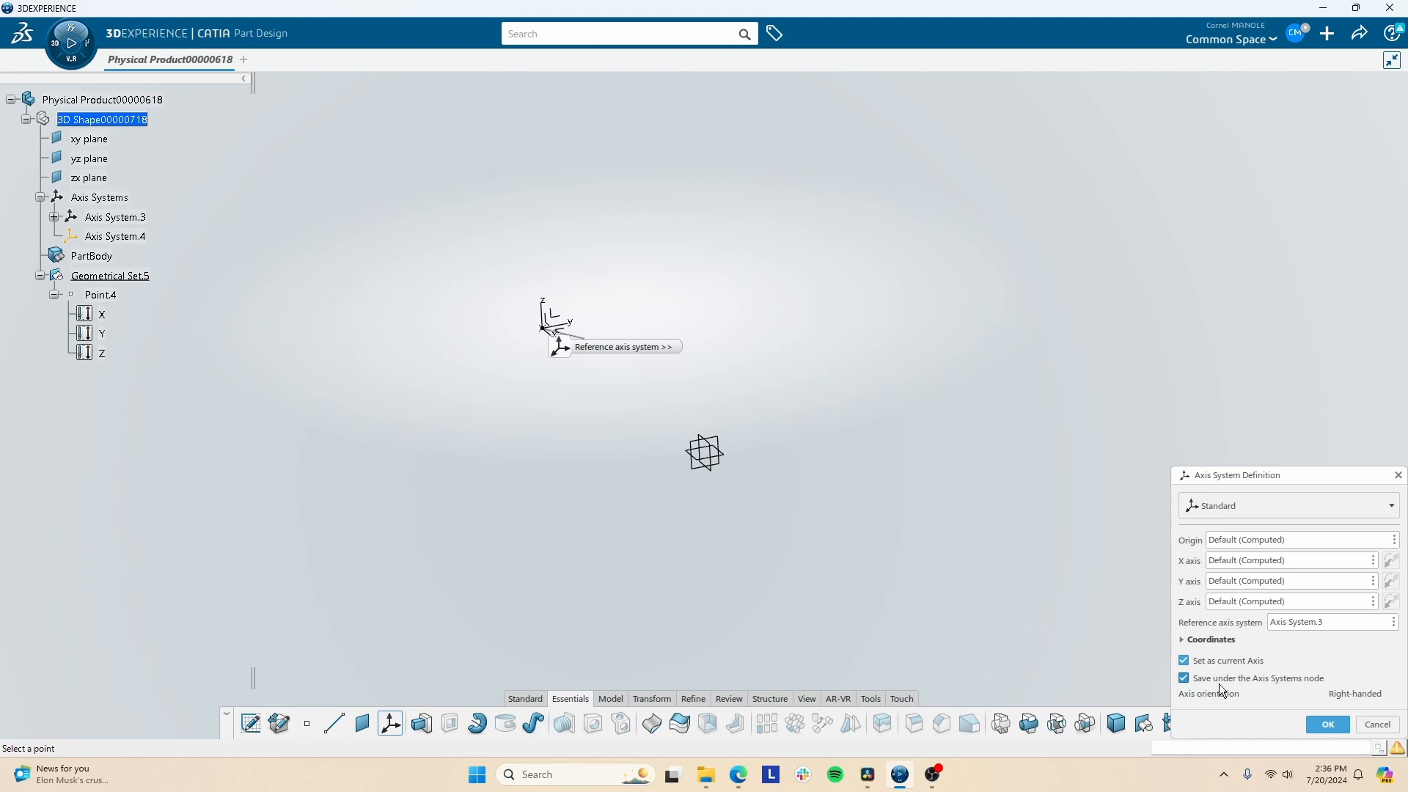
pyautogui.click(1352, 725)
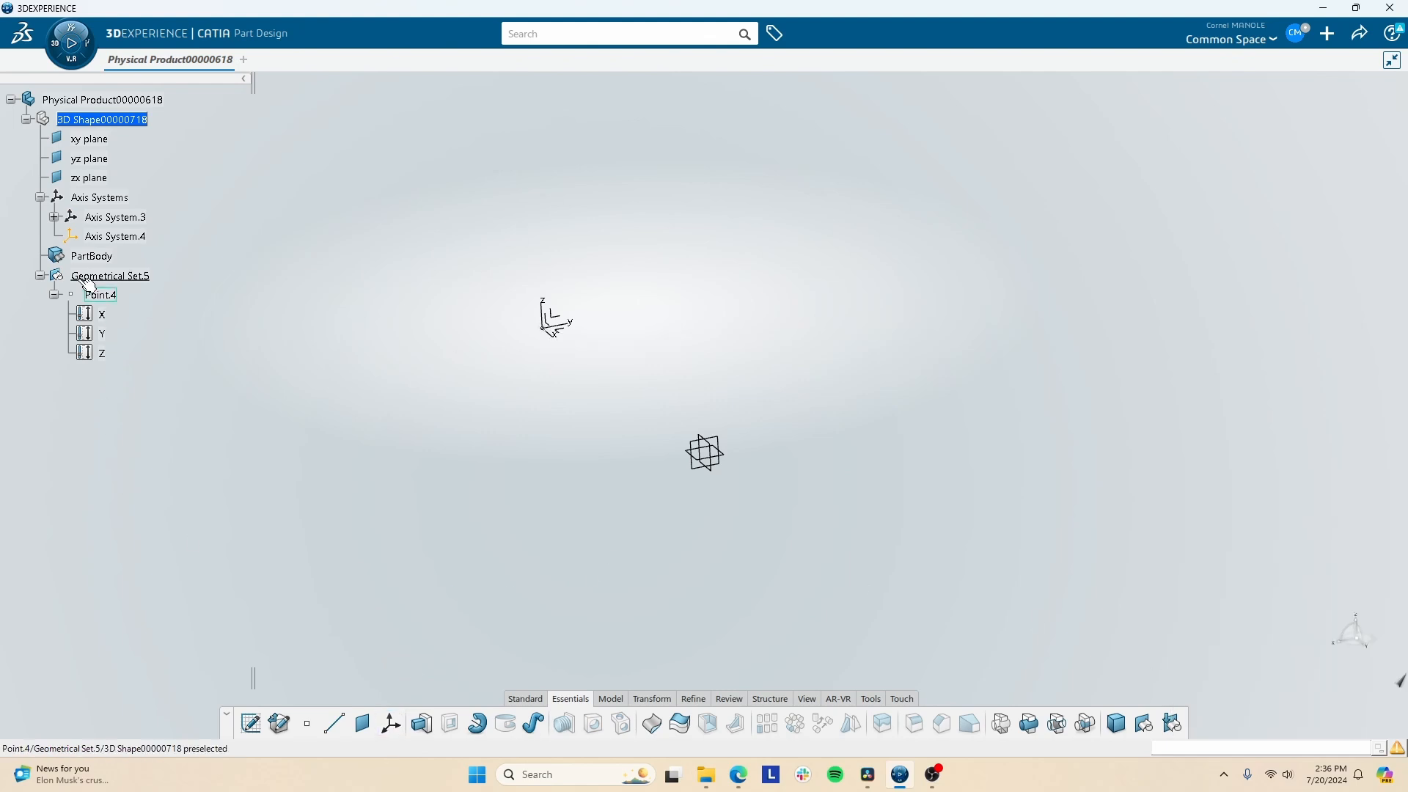
pyautogui.click(123, 242)
pyautogui.click(115, 219)
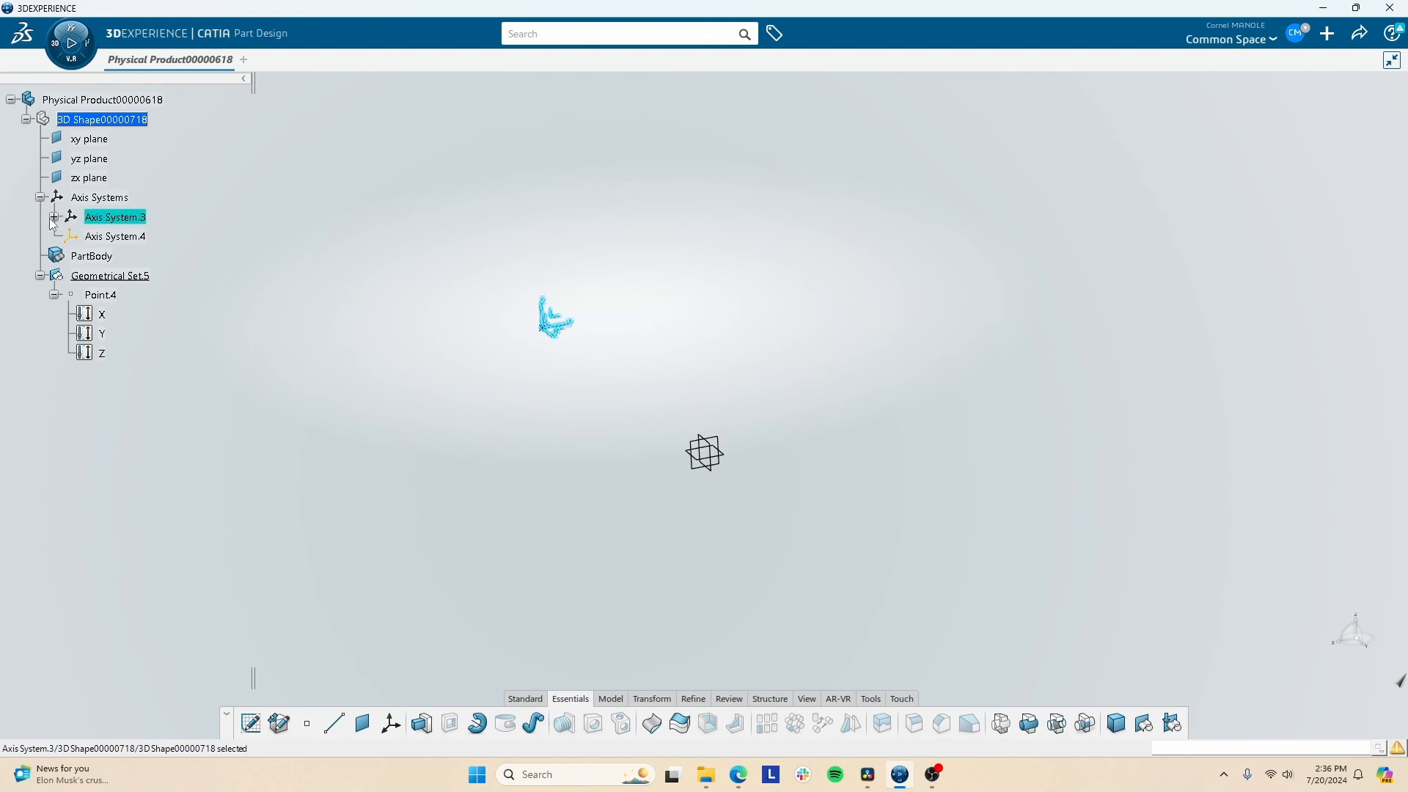
pyautogui.keyDown('ctrl'); pyautogui.click(115, 236); pyautogui.keyUp('ctrl')
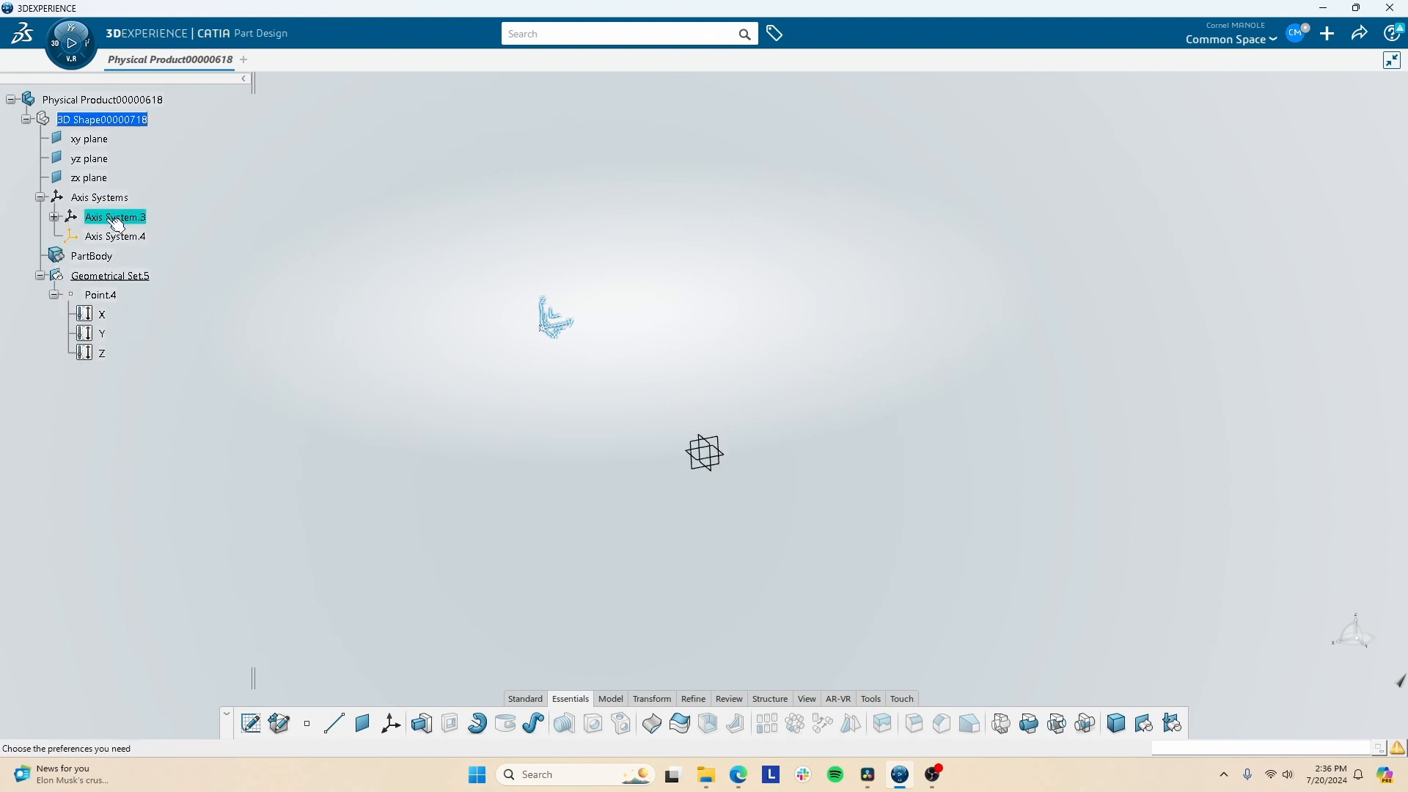
pyautogui.press('Delete')
pyautogui.click(1323, 712)
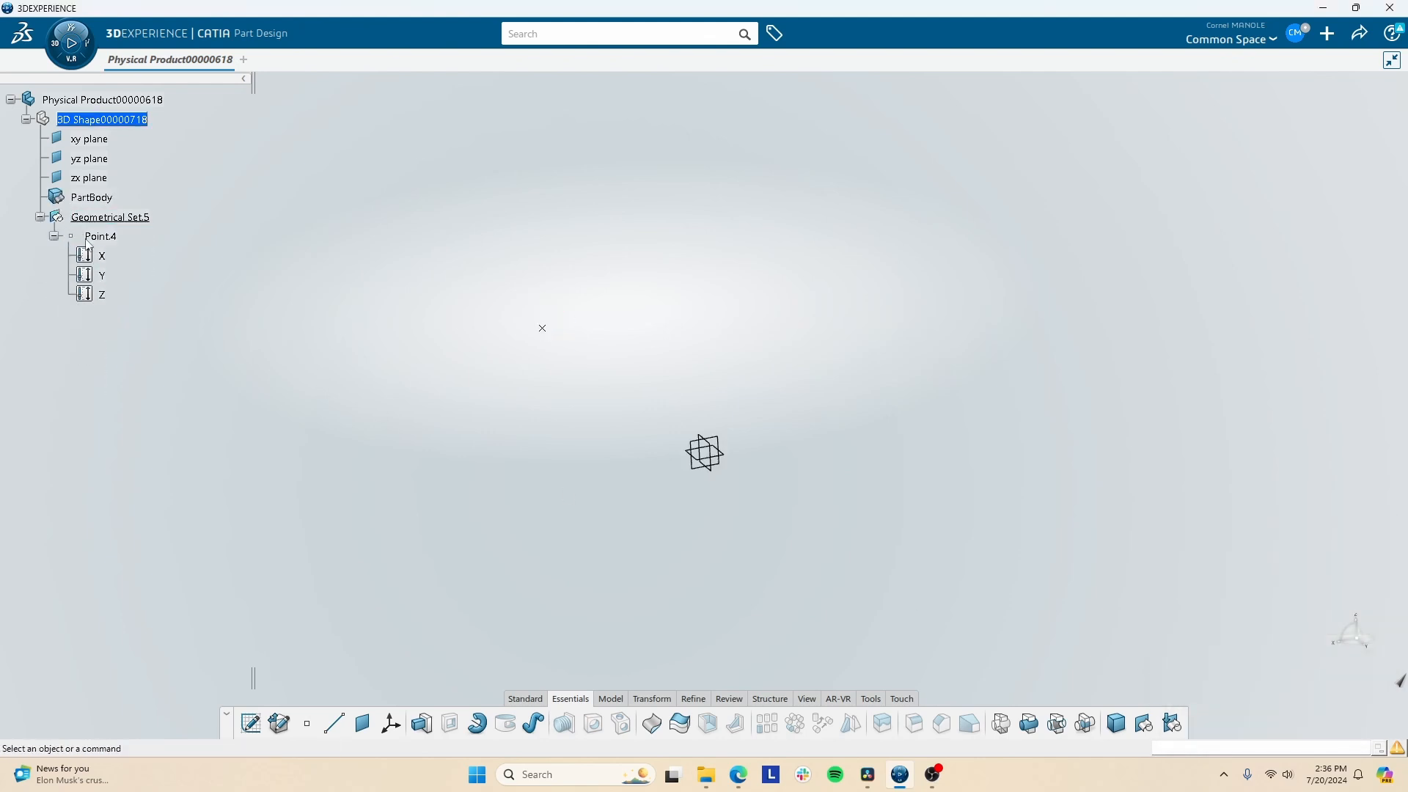
# Step: Create a reference plane offset 10 mm from the xy plane
pyautogui.click(111, 236)
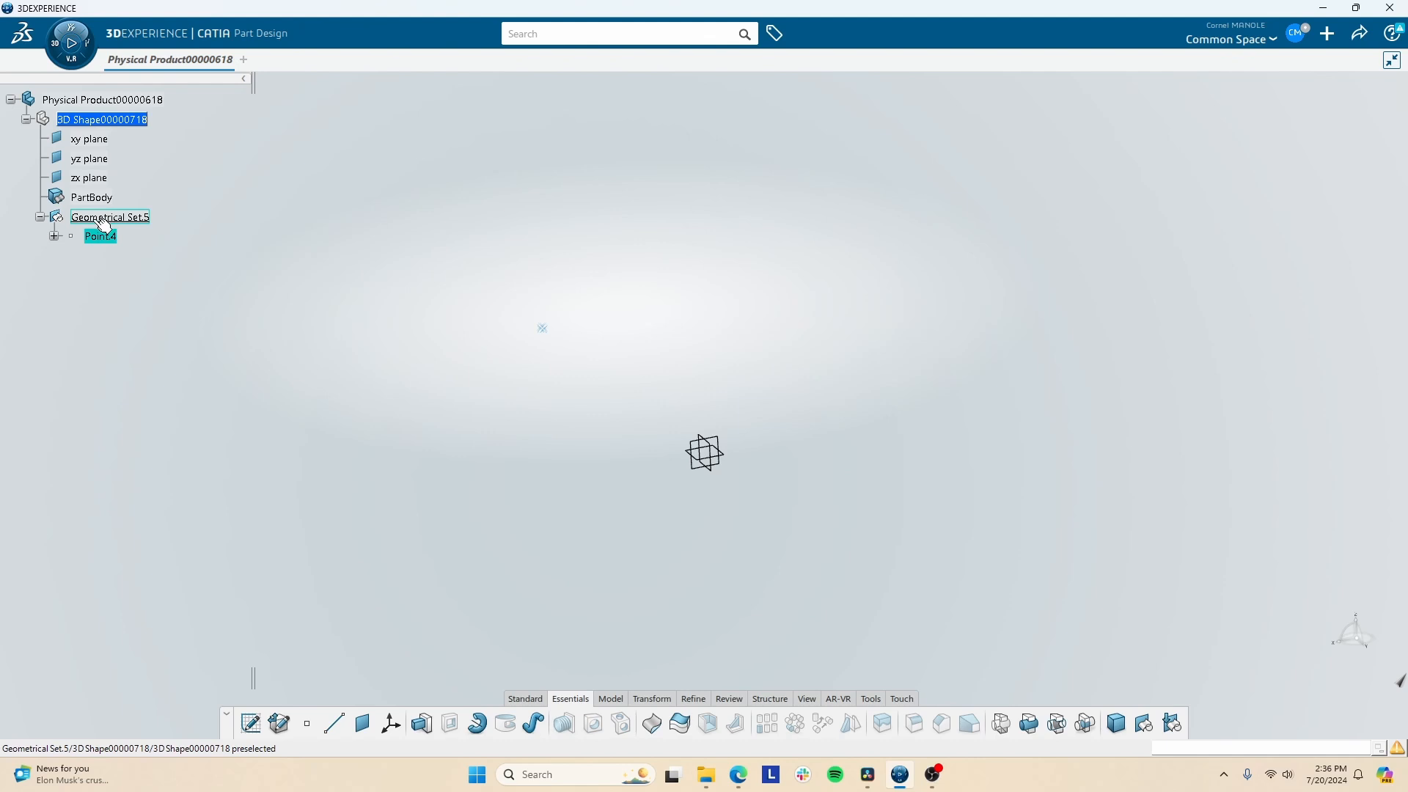
pyautogui.click(96, 220)
pyautogui.click(215, 355)
pyautogui.click(363, 724)
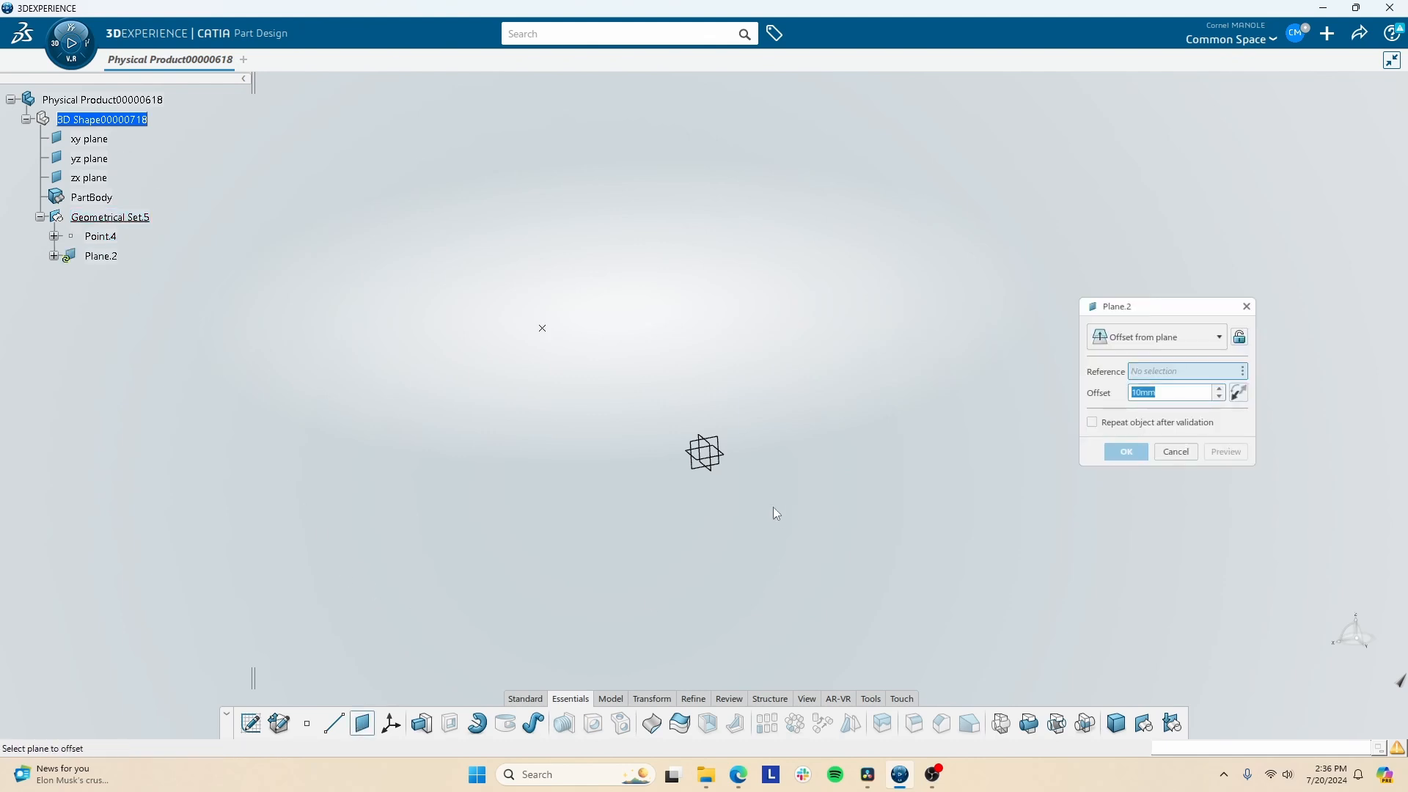
pyautogui.click(1145, 337)
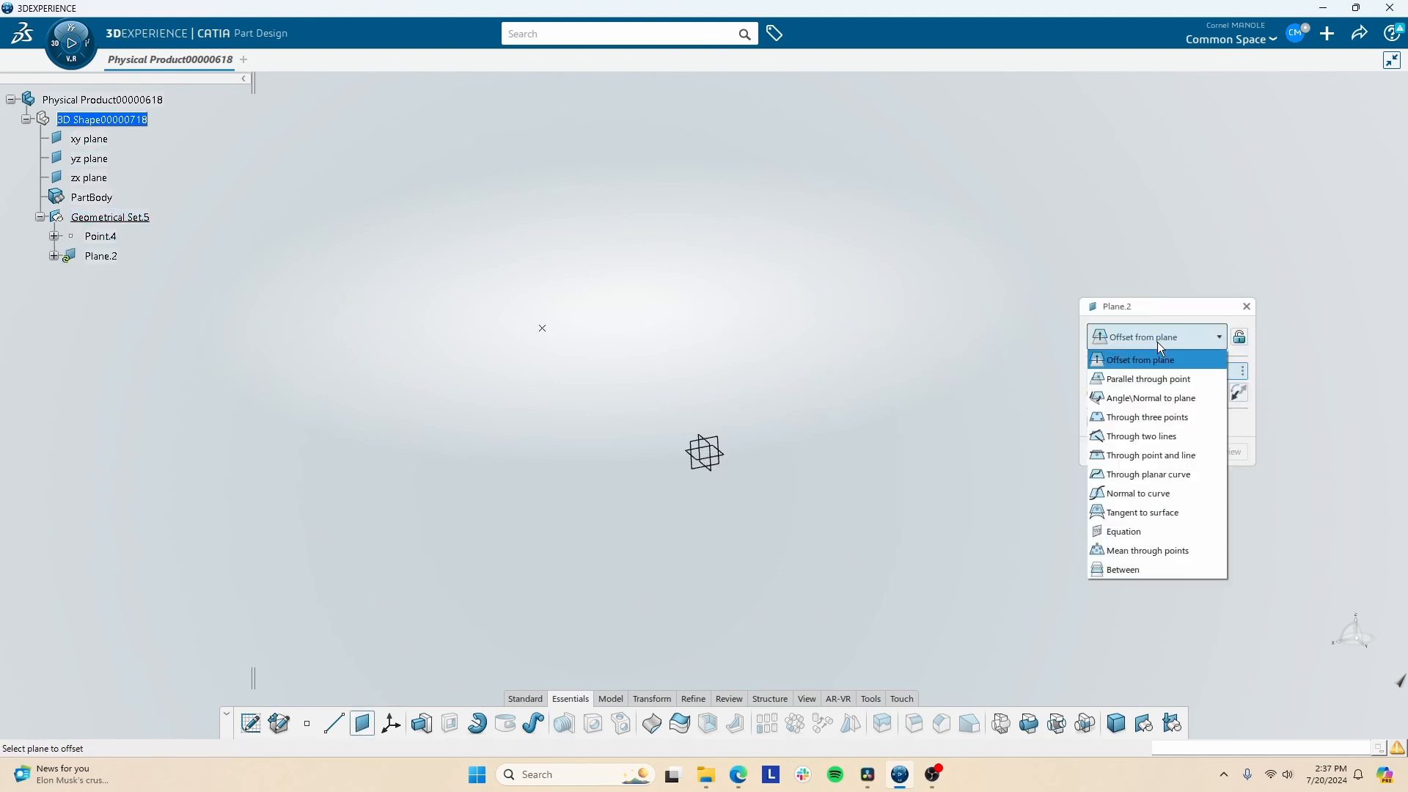
pyautogui.click(1119, 352)
pyautogui.click(706, 462)
pyautogui.moveTo(868, 487); pyautogui.dragTo(909, 429, button='middle')
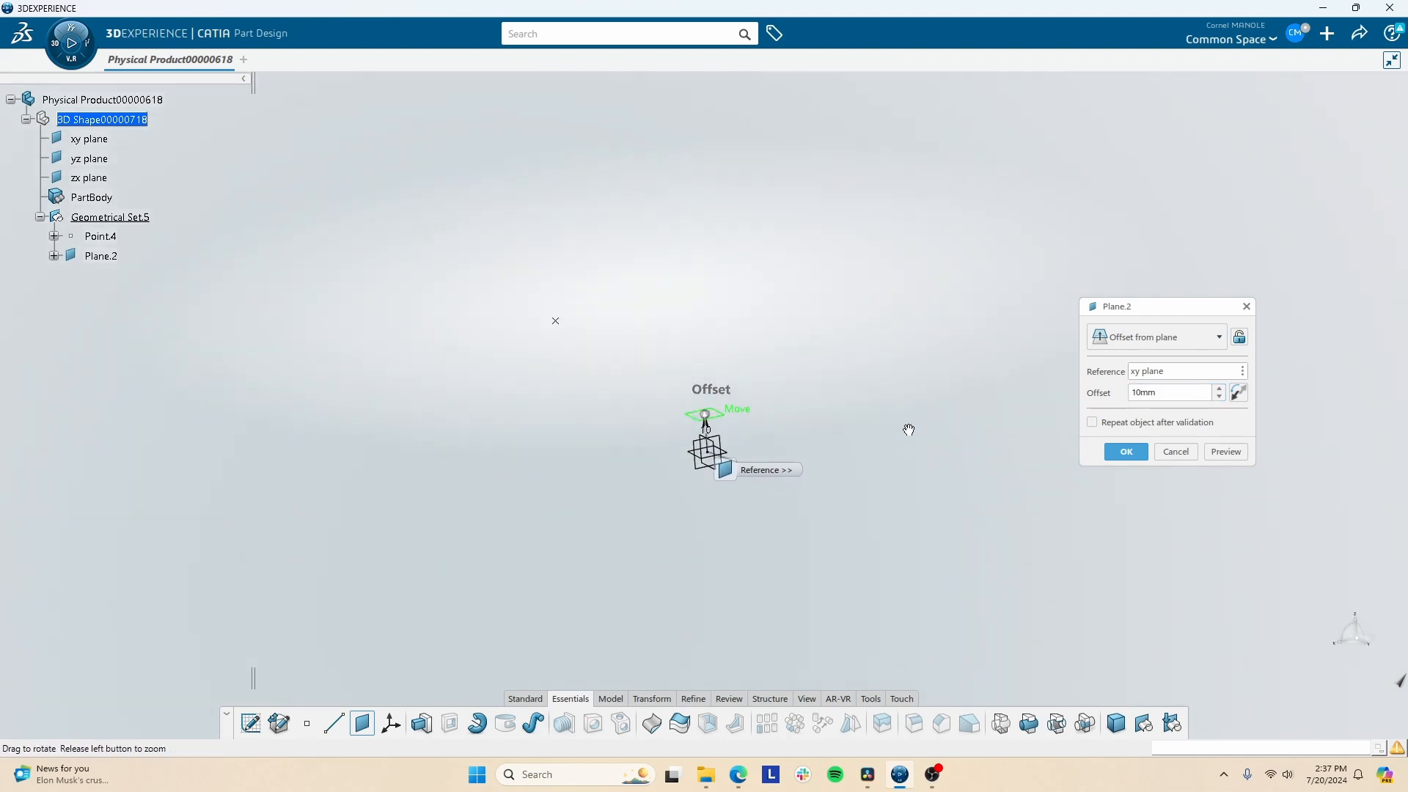
pyautogui.click(1133, 450)
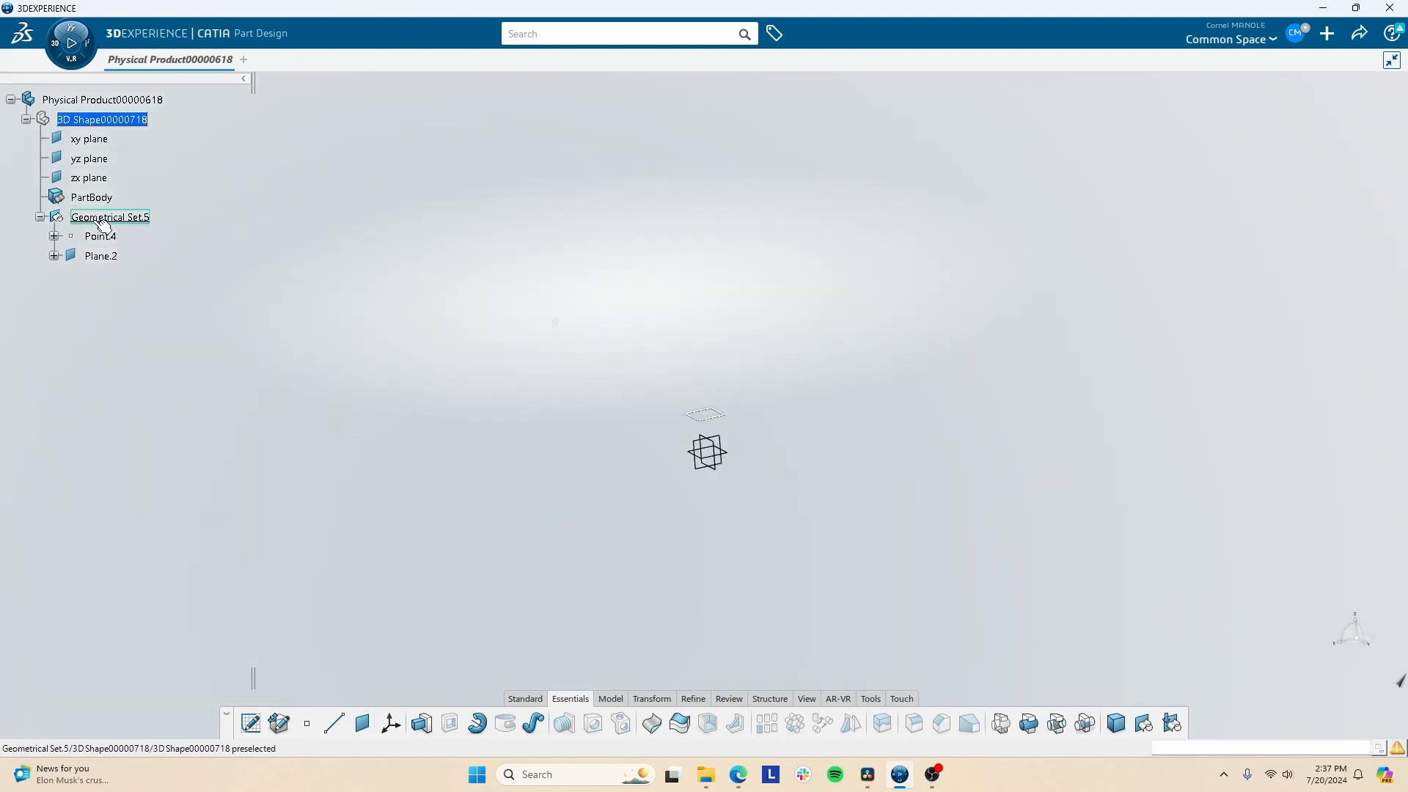
# Step: Create a positioned sketch on the zx plane with its origin set as the projection point of Point.4
pyautogui.click(251, 726)
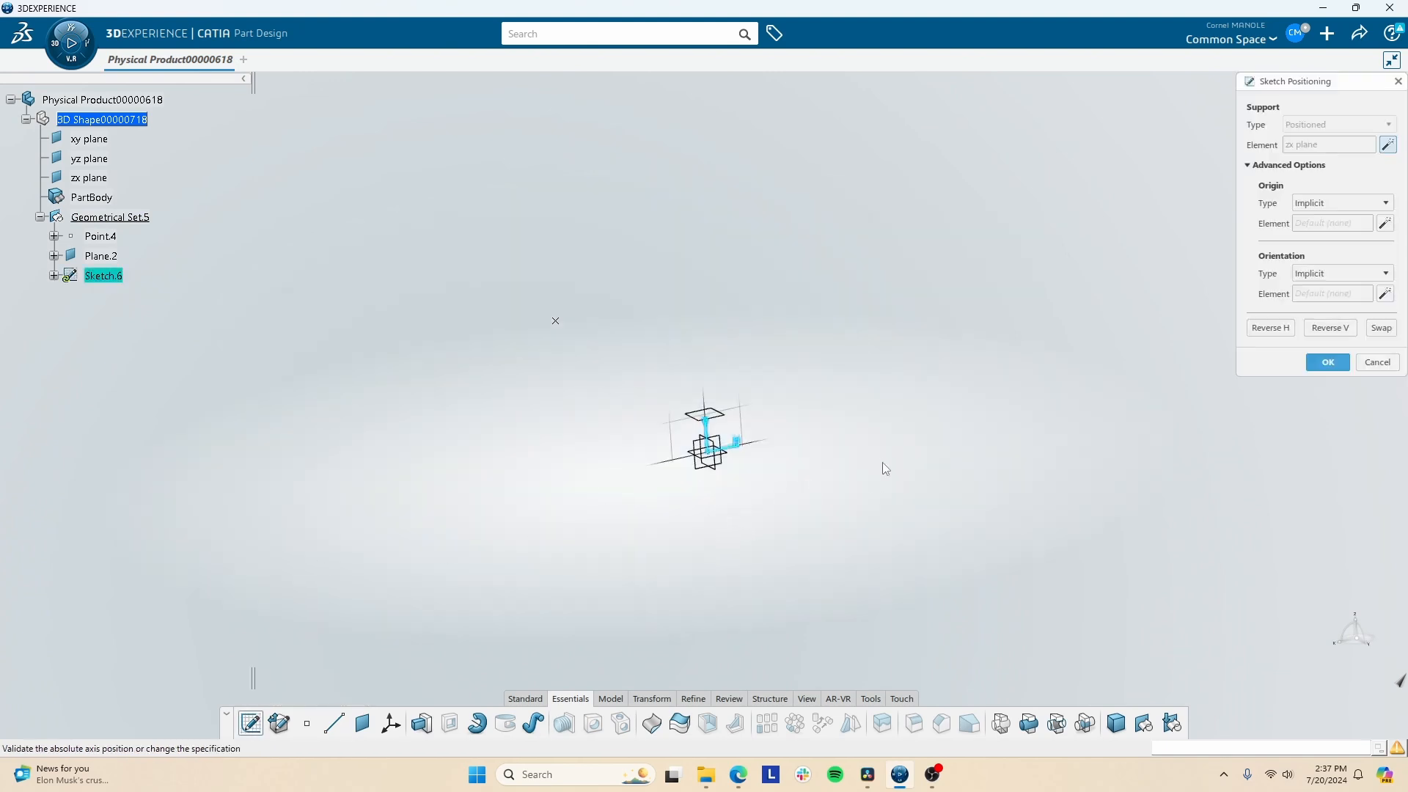
pyautogui.click(1317, 206)
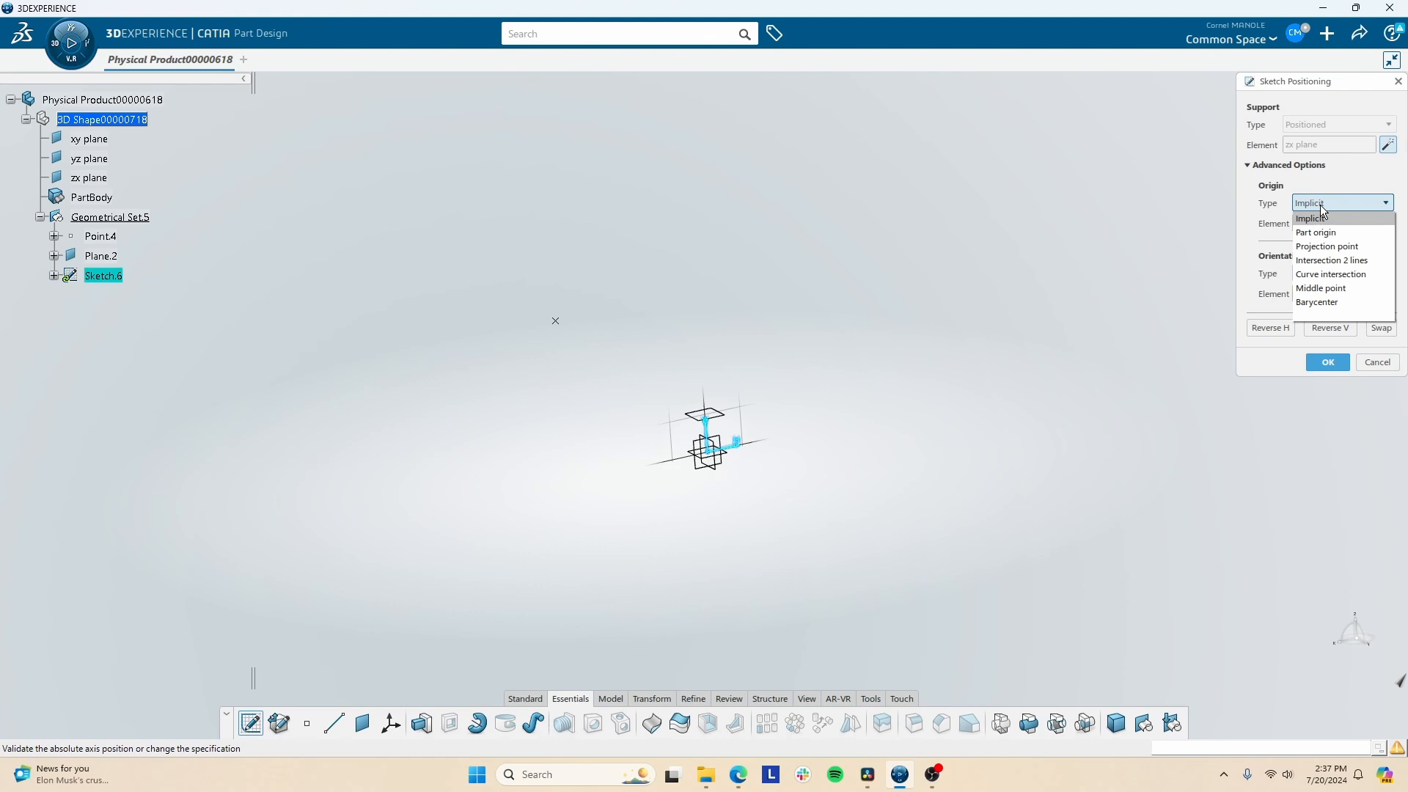
pyautogui.click(1331, 247)
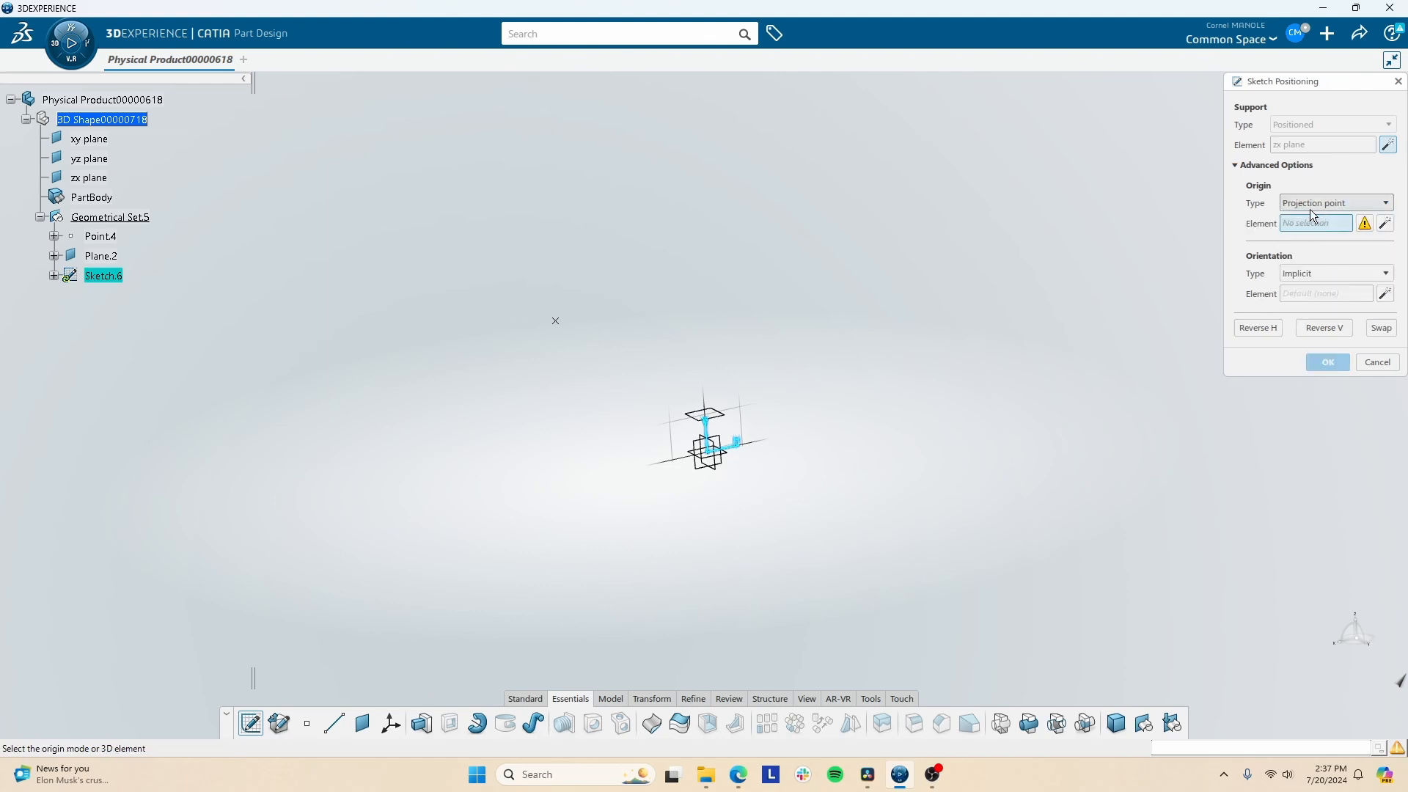
pyautogui.click(556, 321)
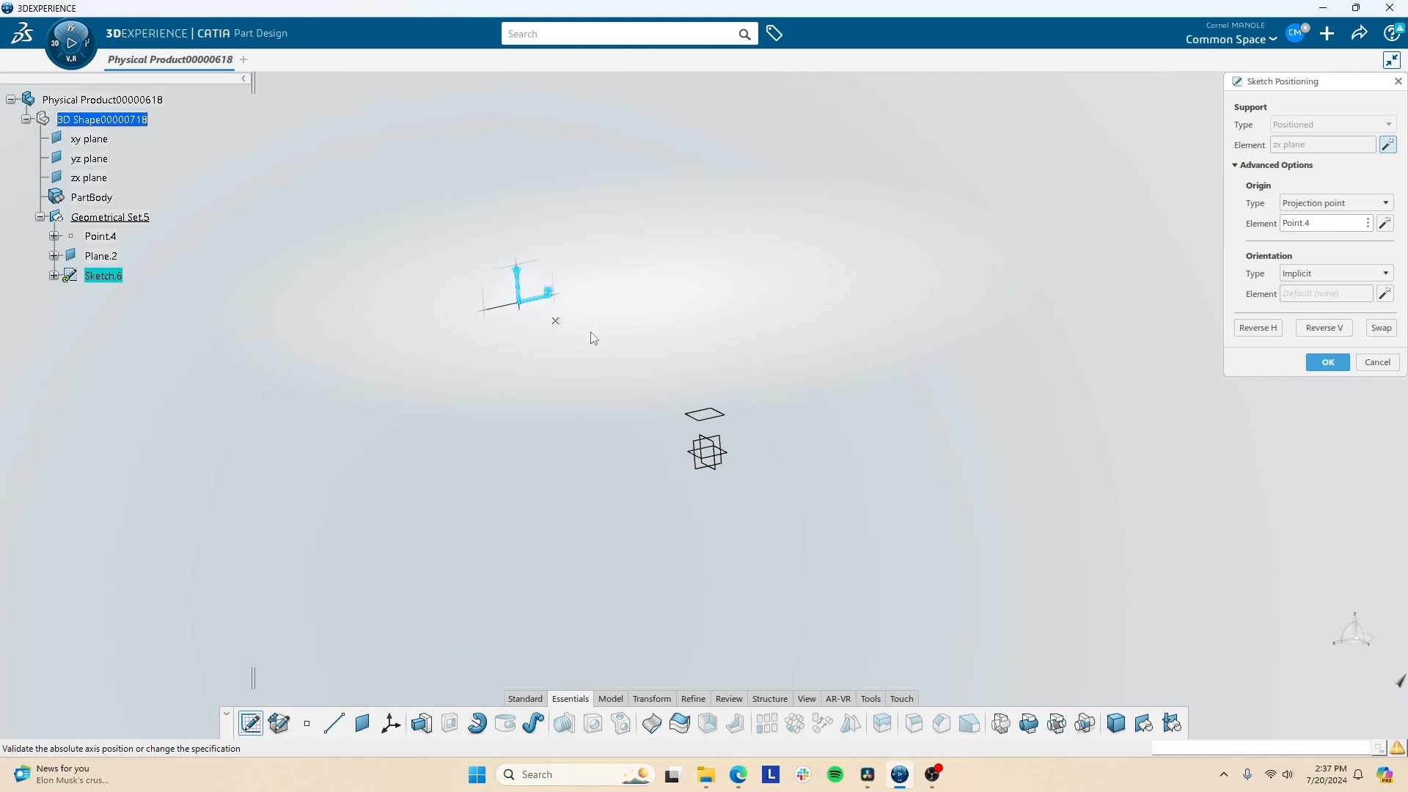
pyautogui.moveTo(591, 331)
pyautogui.mouseDown(button='middle')
pyautogui.moveTo(560, 261)
pyautogui.moveTo(503, 267)
pyautogui.moveTo(789, 327)
pyautogui.moveTo(776, 349)
pyautogui.mouseUp(button='middle')
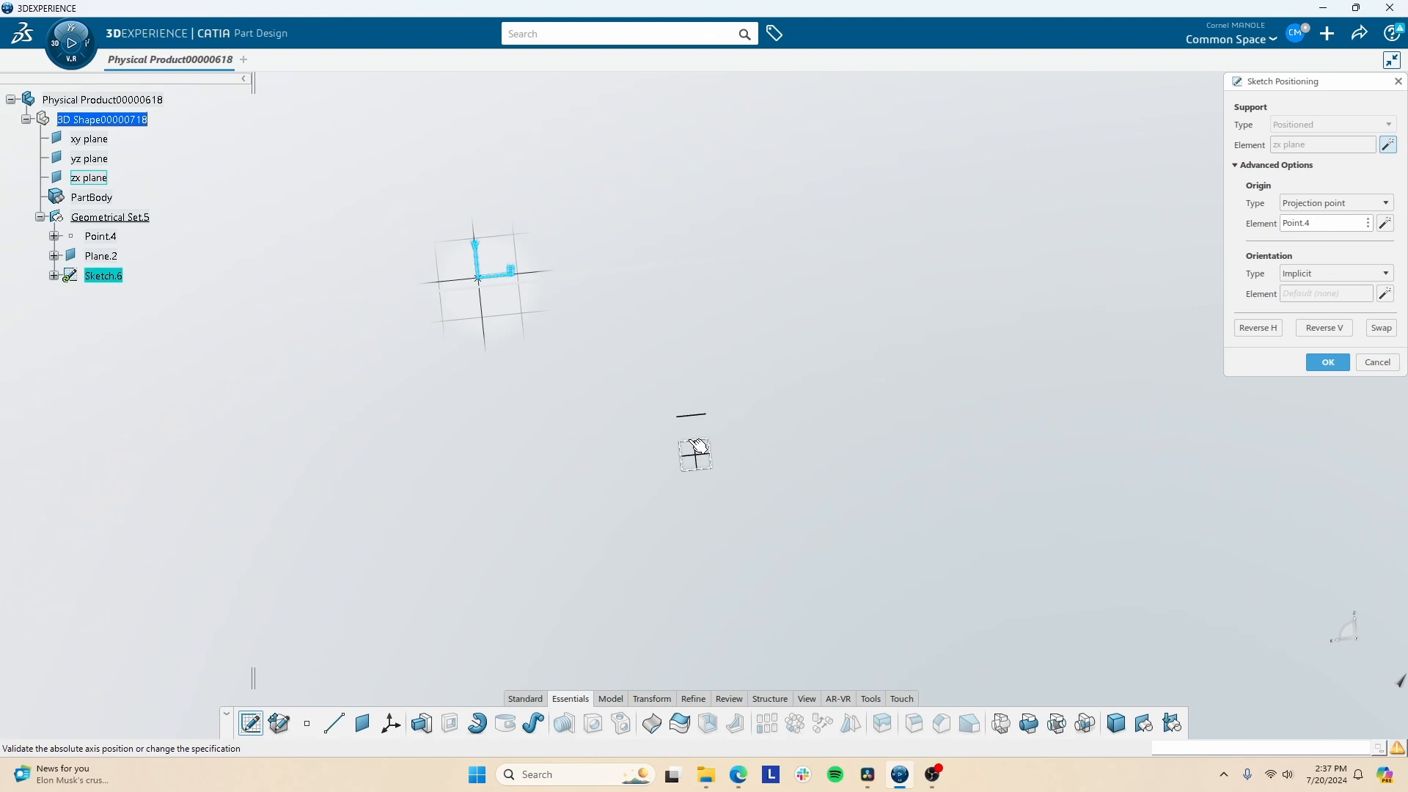
pyautogui.moveTo(862, 427); pyautogui.dragTo(912, 457, button='middle')
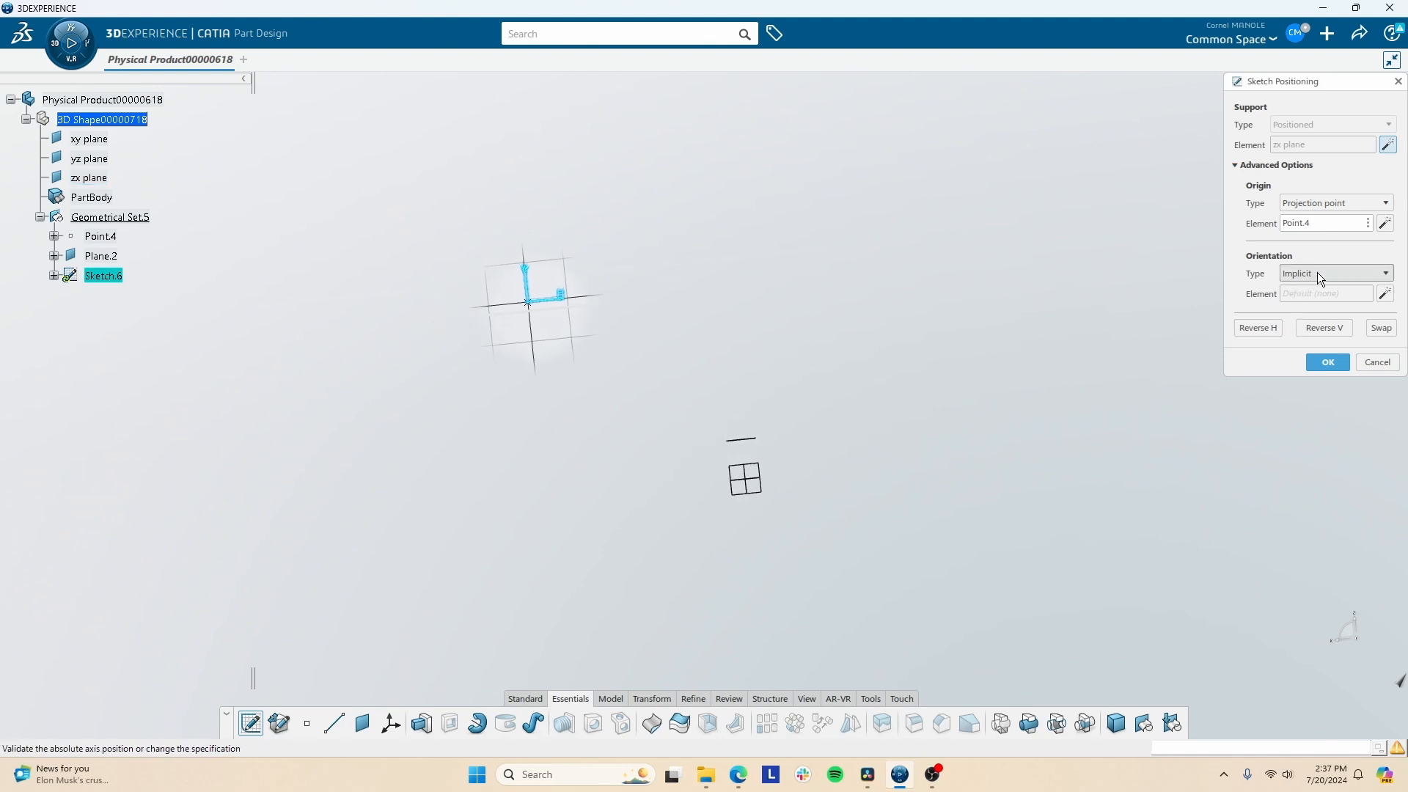
pyautogui.click(1329, 364)
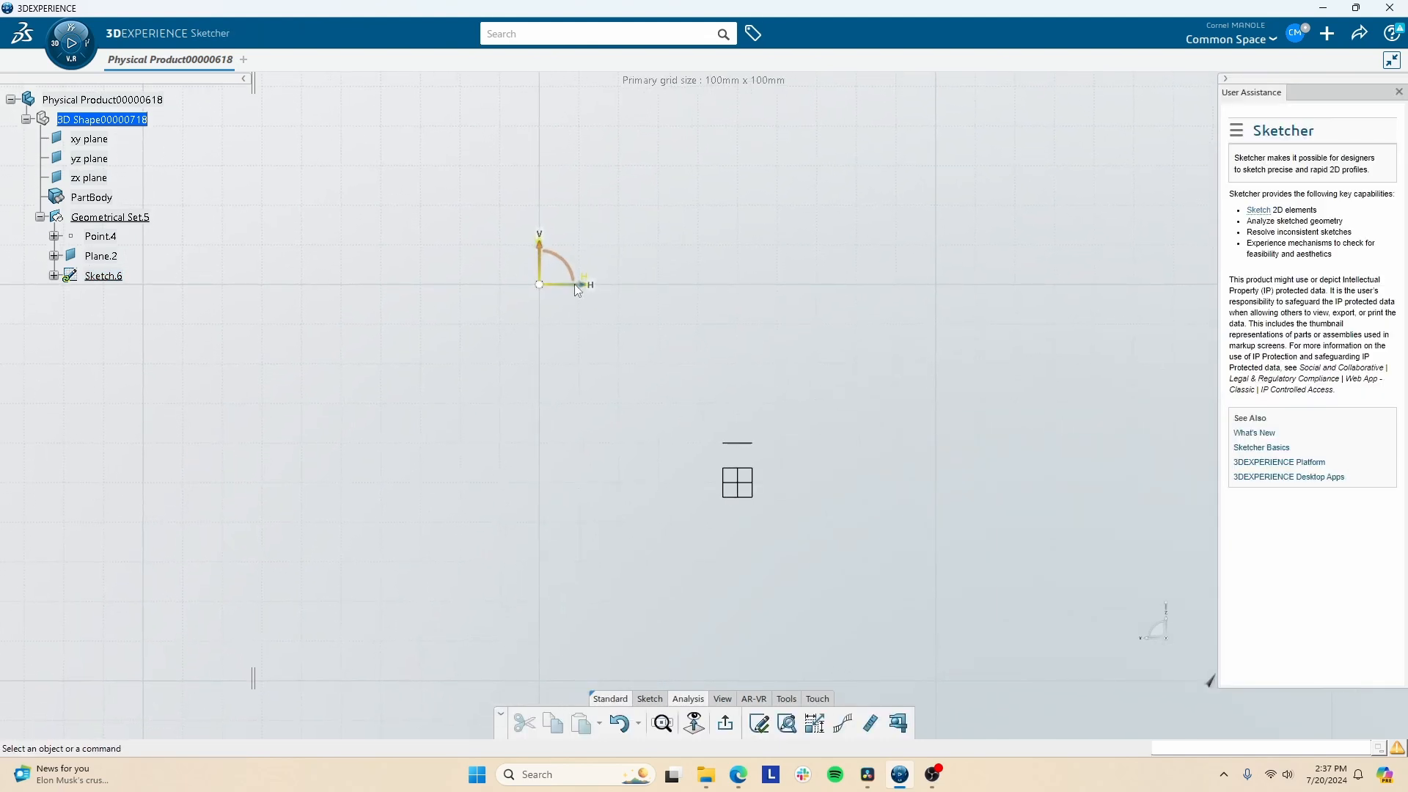
# Step: Exit the empty sketch positioned at Point.4 and remove it from the geometrical set
pyautogui.click(509, 287)
pyautogui.click(543, 267)
pyautogui.click(543, 300)
pyautogui.click(725, 723)
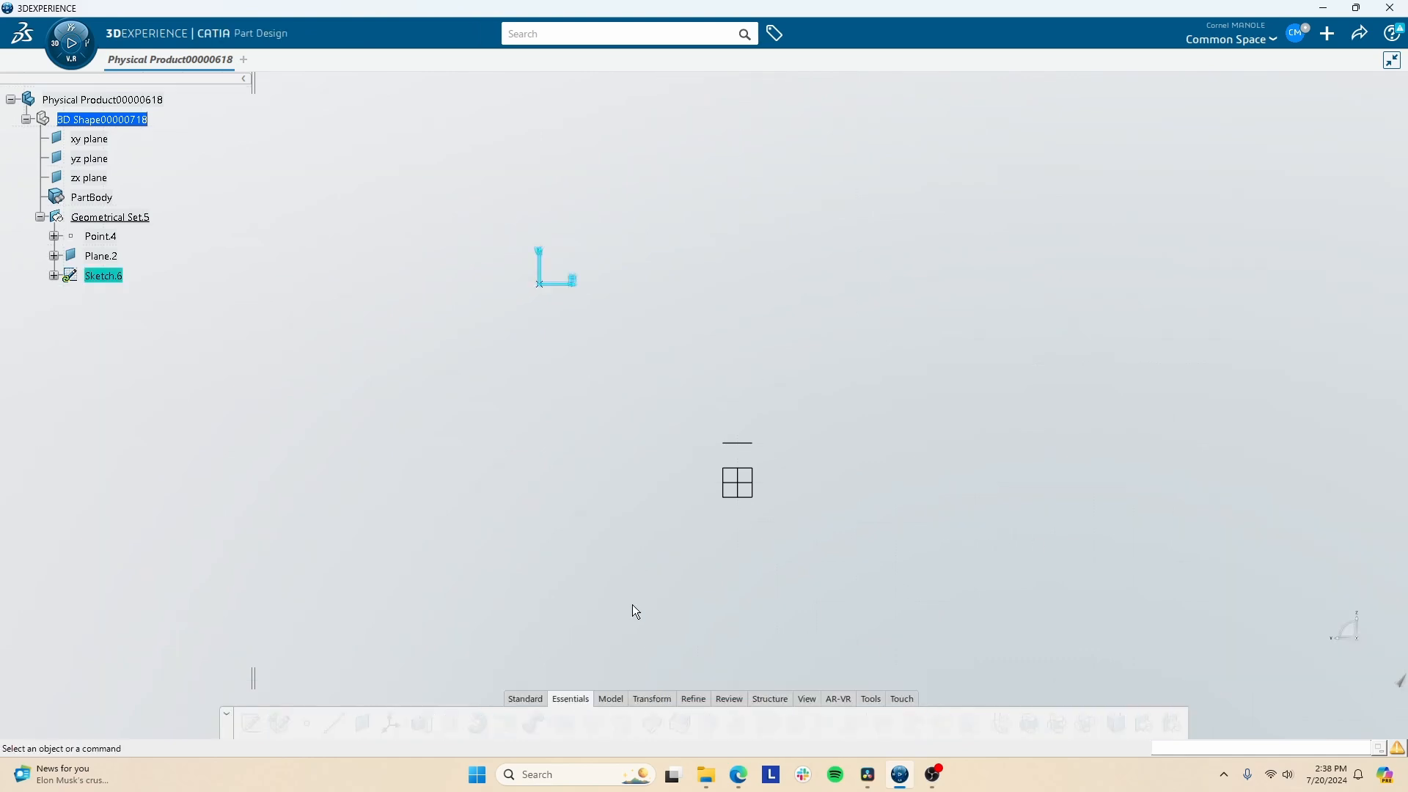
pyautogui.moveTo(640, 563); pyautogui.dragTo(751, 521, button='middle')
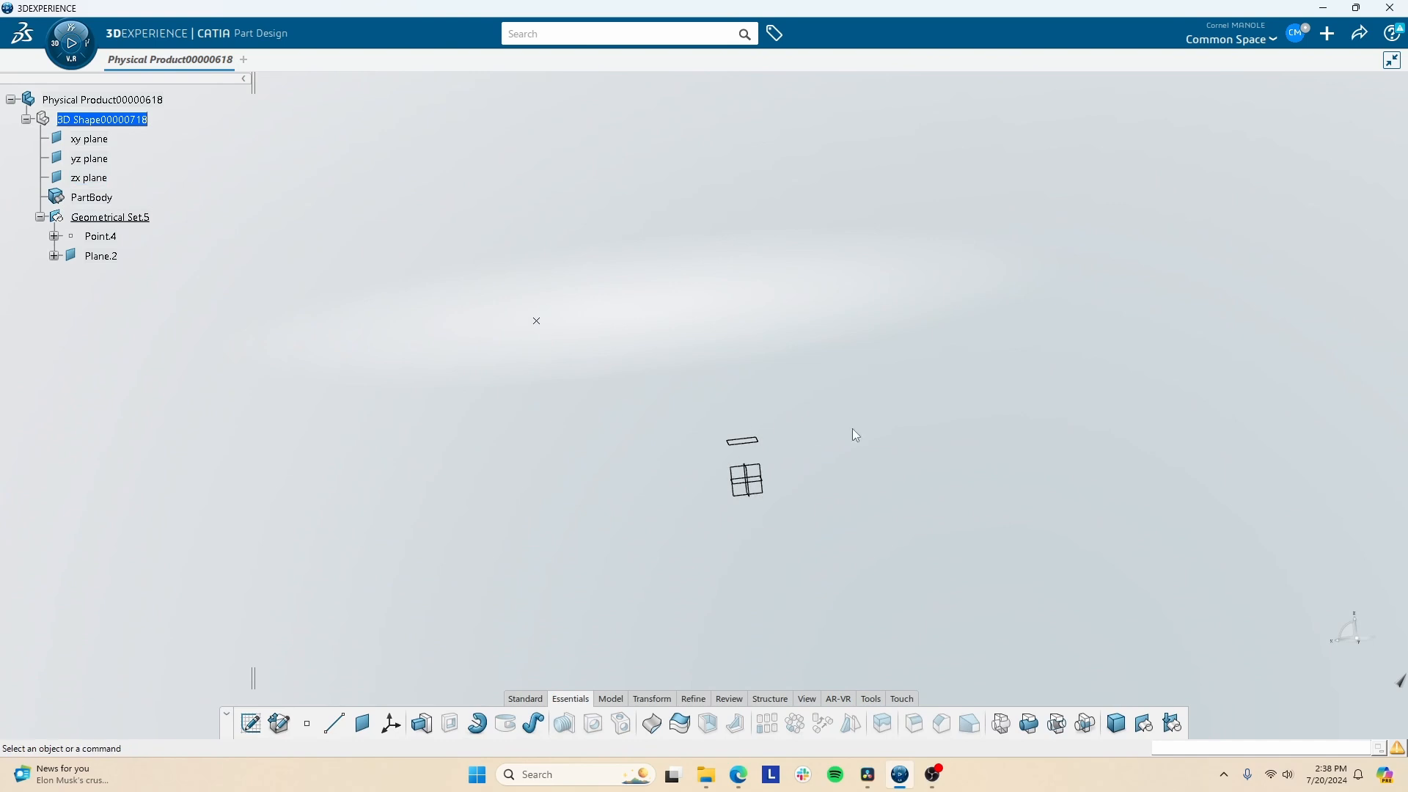
# Step: Open the Sketcher preferences under 3D Modeling Core and expand their settings page
pyautogui.click(1297, 36)
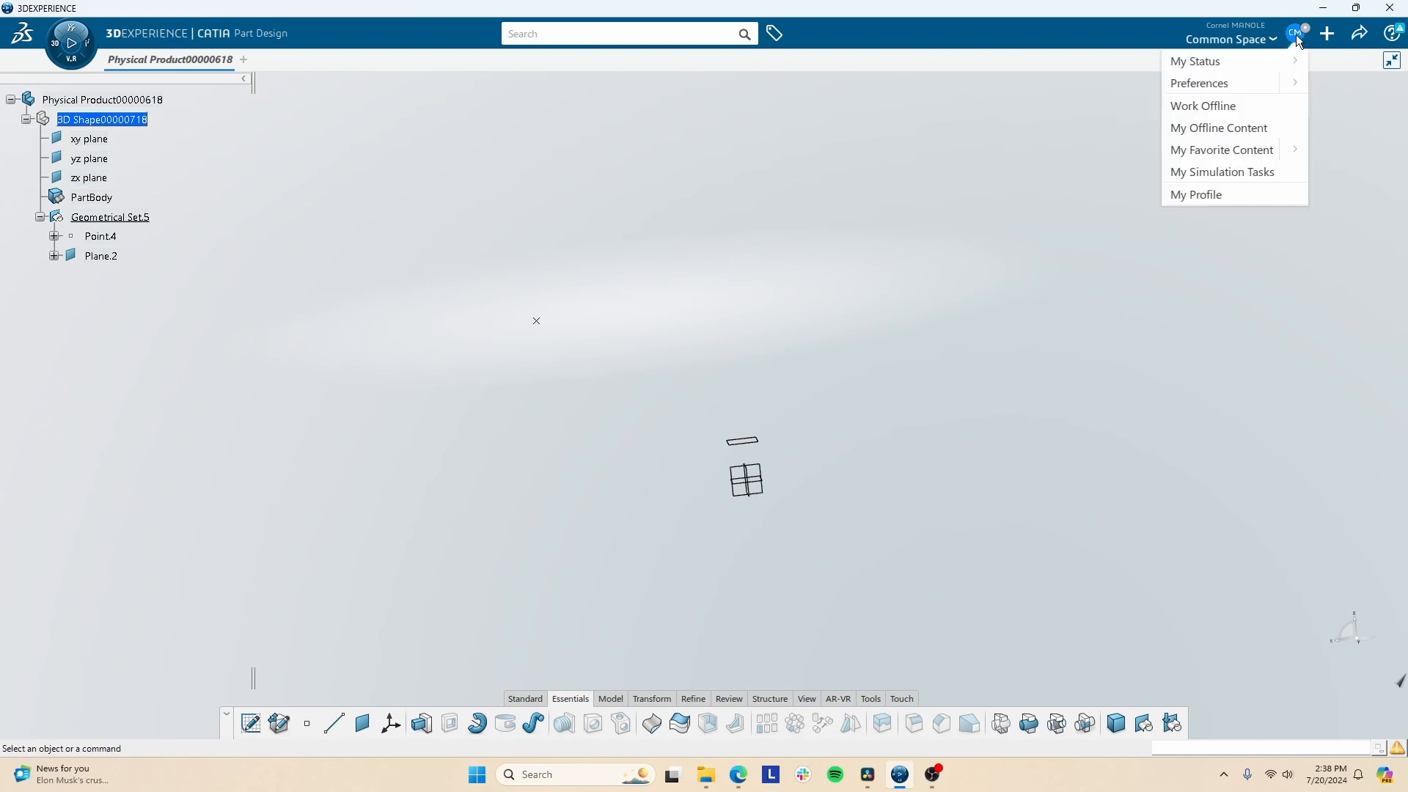
pyautogui.click(1218, 81)
pyautogui.click(803, 304)
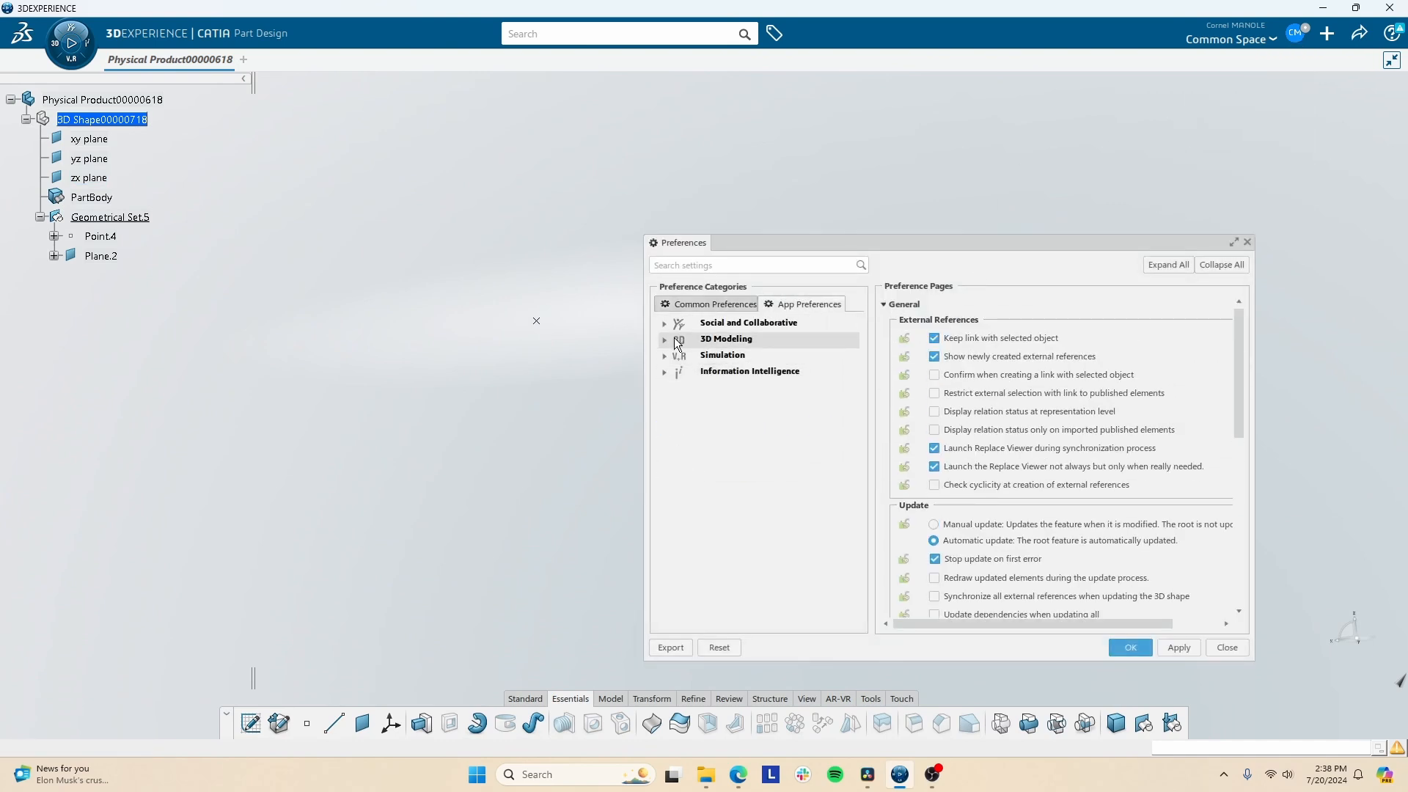
pyautogui.click(665, 338)
pyautogui.click(679, 373)
pyautogui.click(754, 404)
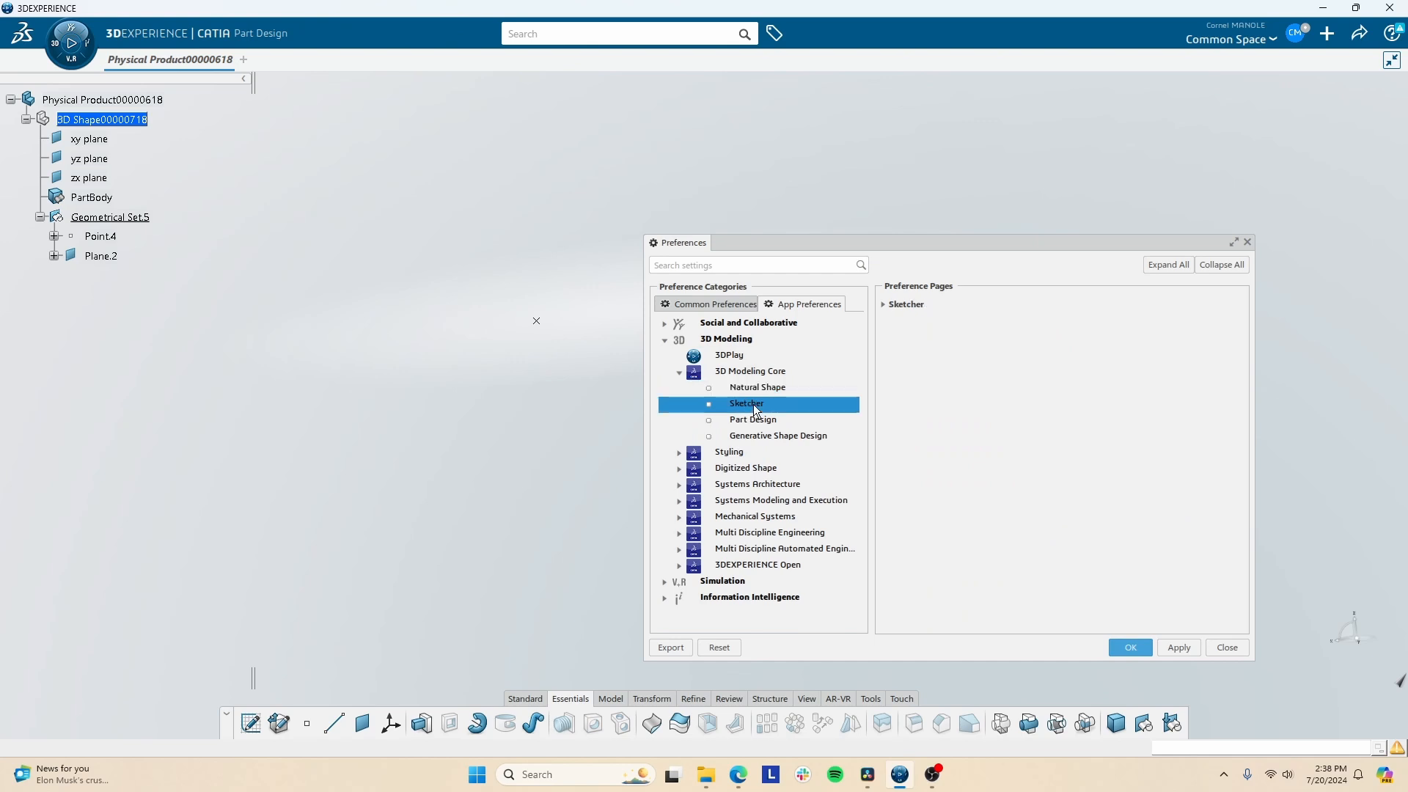
pyautogui.click(884, 303)
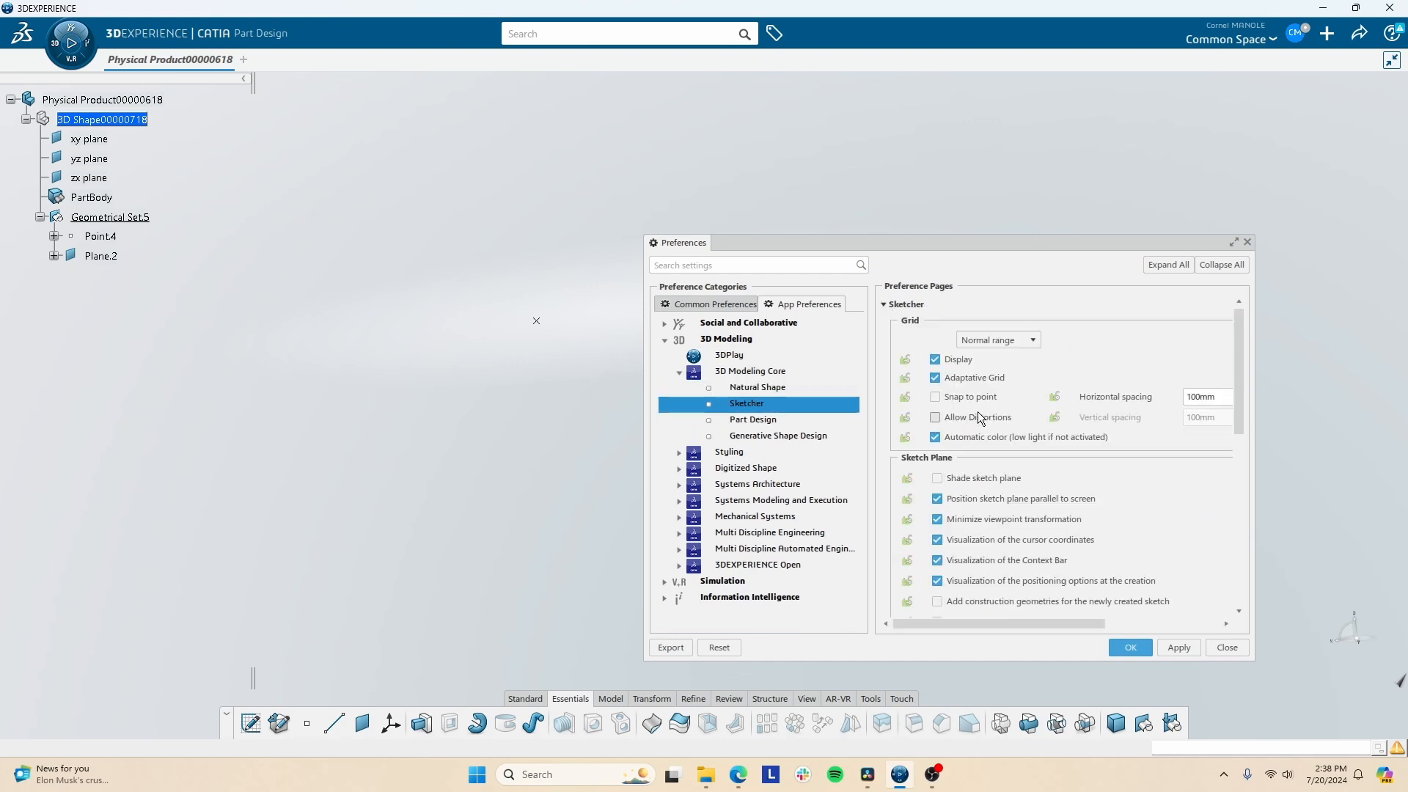
# Step: Review the Sketcher's grid, sketch plane, constraint and colour settings and close the preferences
pyautogui.scroll(-10, 979, 418)
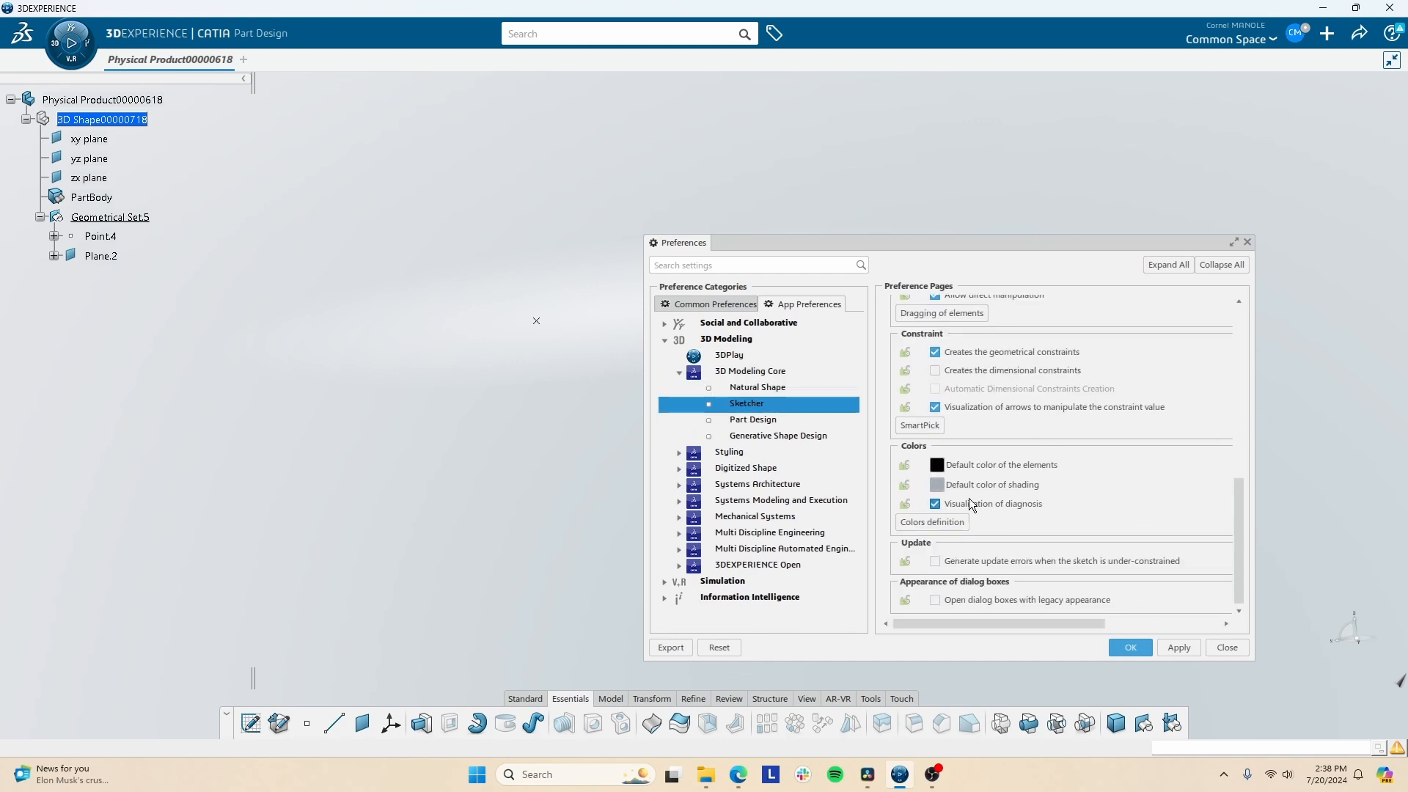
pyautogui.scroll(10, 971, 483)
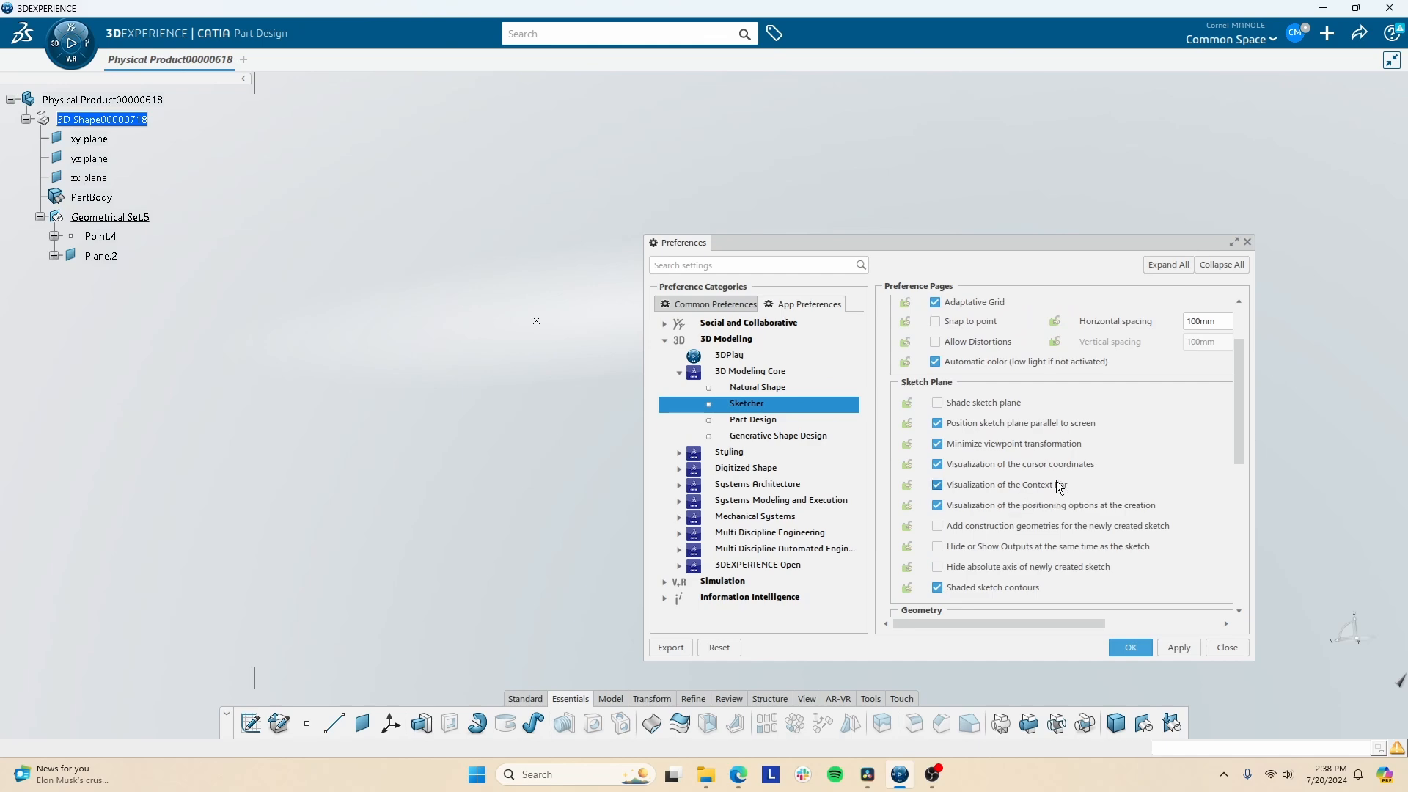
pyautogui.scroll(-10, 1002, 451)
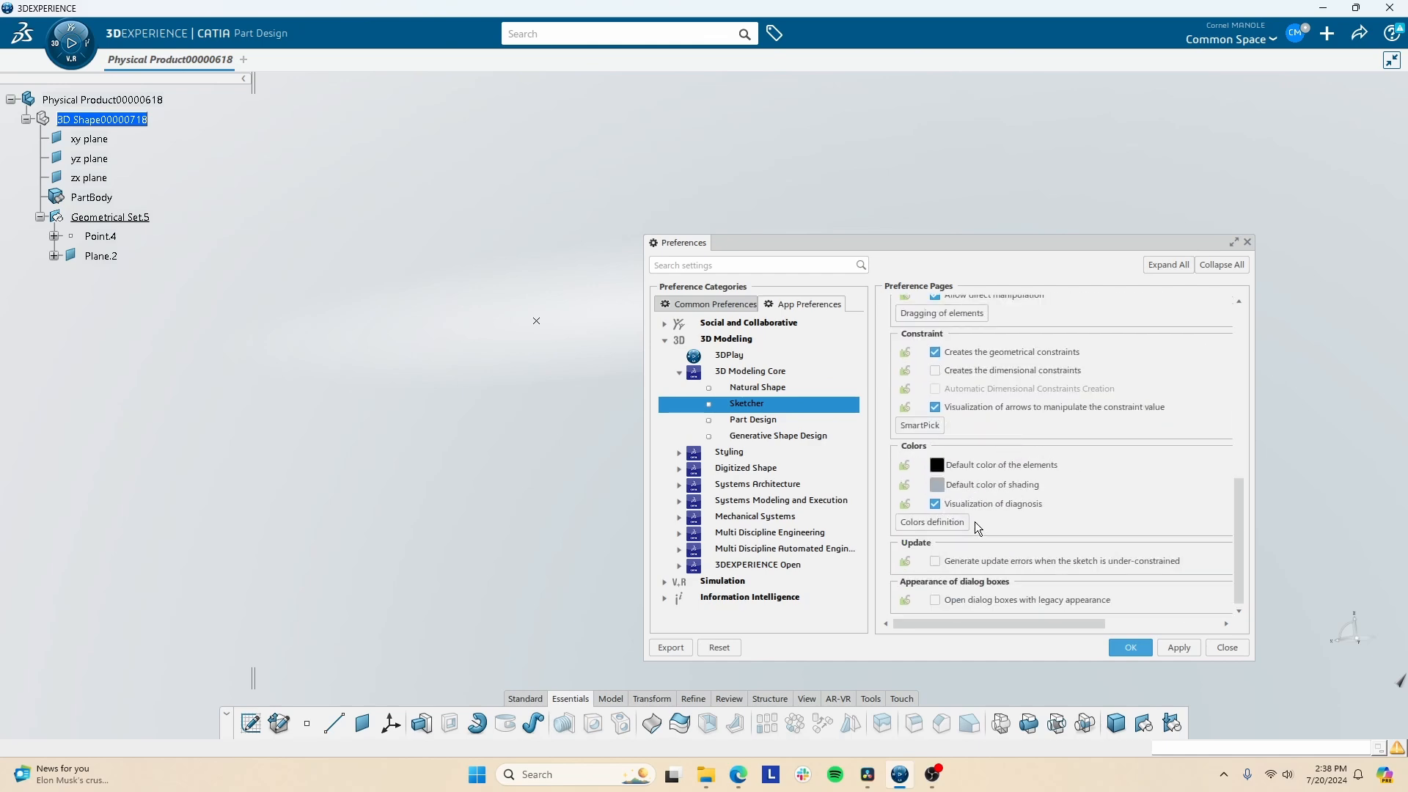
pyautogui.scroll(5, 975, 521)
pyautogui.scroll(3, 975, 522)
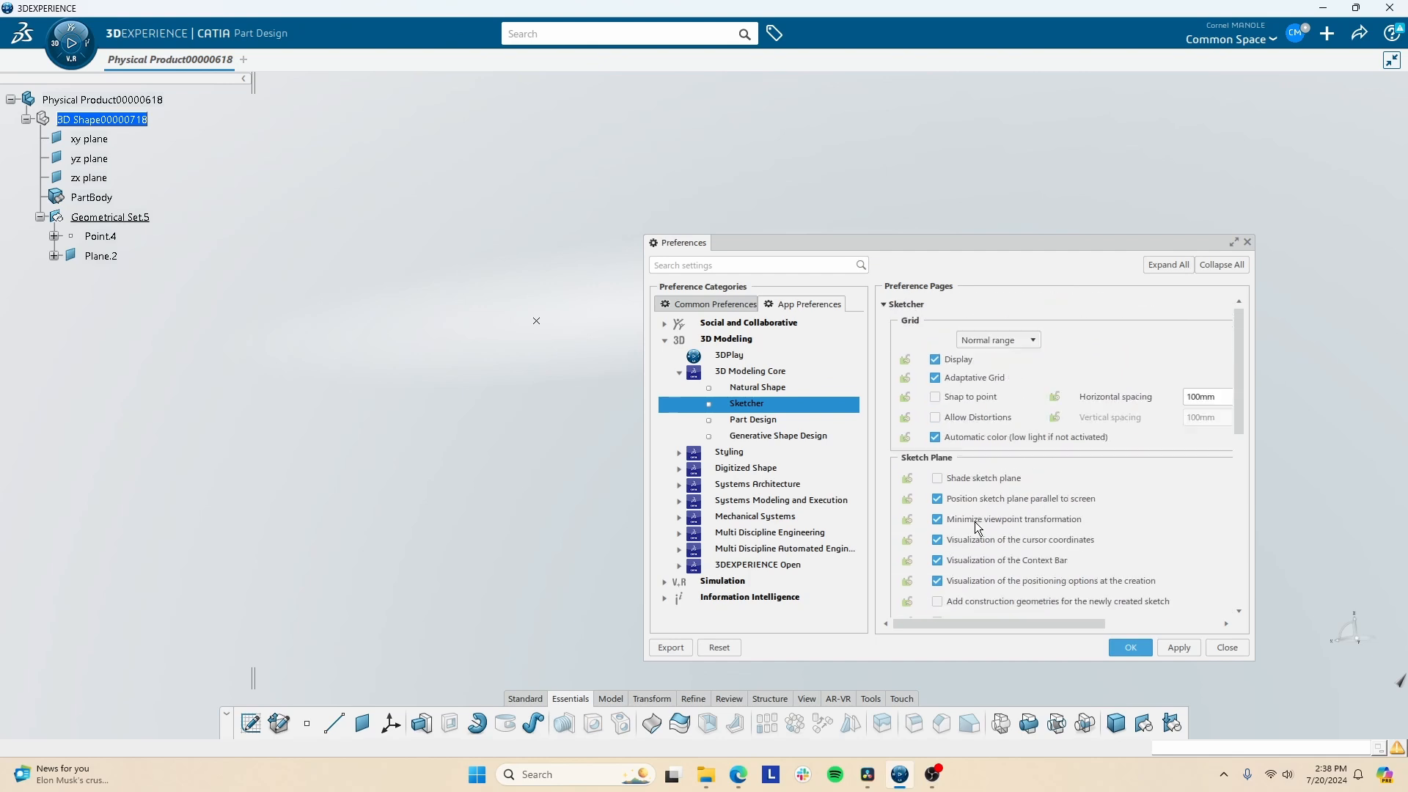
pyautogui.click(1222, 651)
# Step: Reopen the preferences to locate the Sketcher page under 3D Modeling Core and close them again
pyautogui.click(1297, 35)
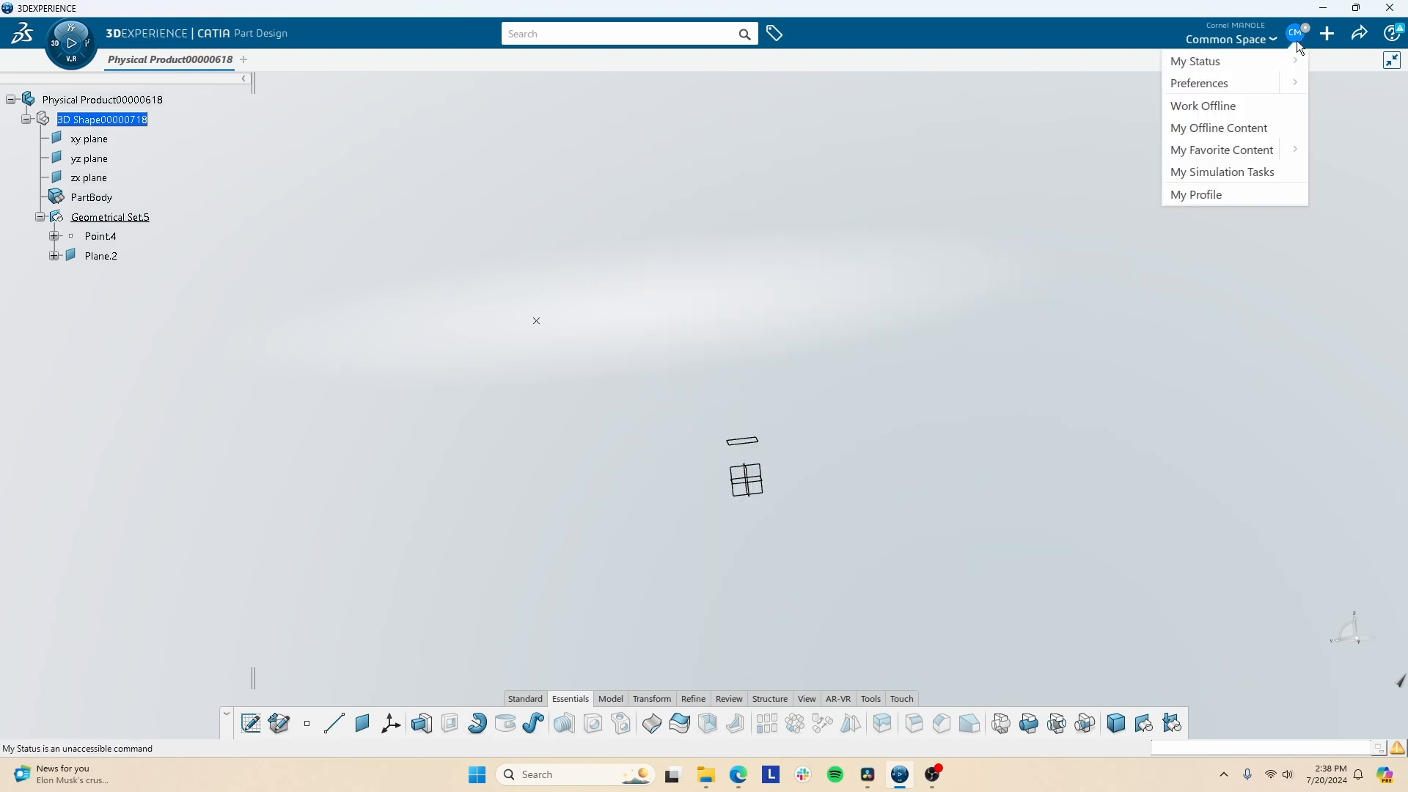
pyautogui.click(1240, 80)
pyautogui.click(792, 307)
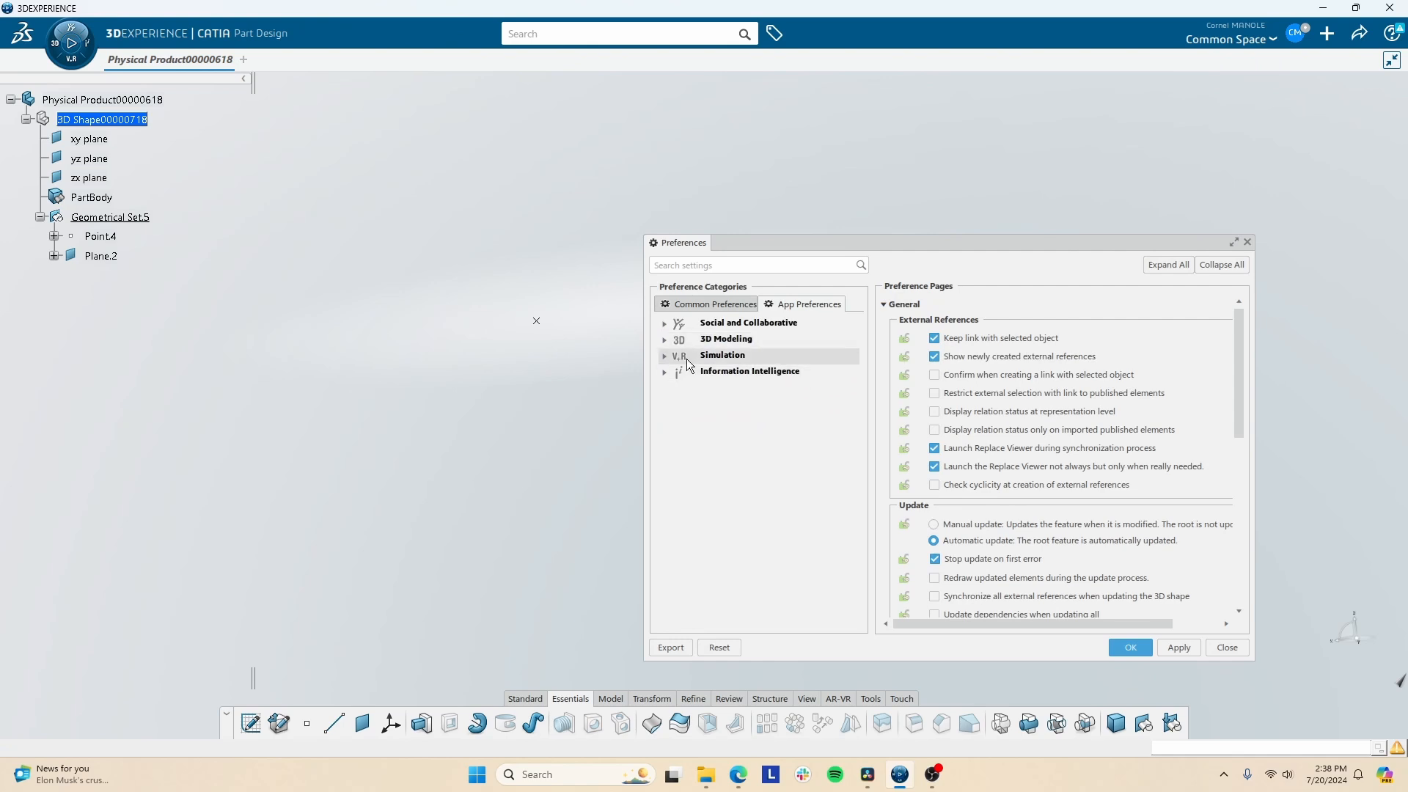
pyautogui.click(665, 340)
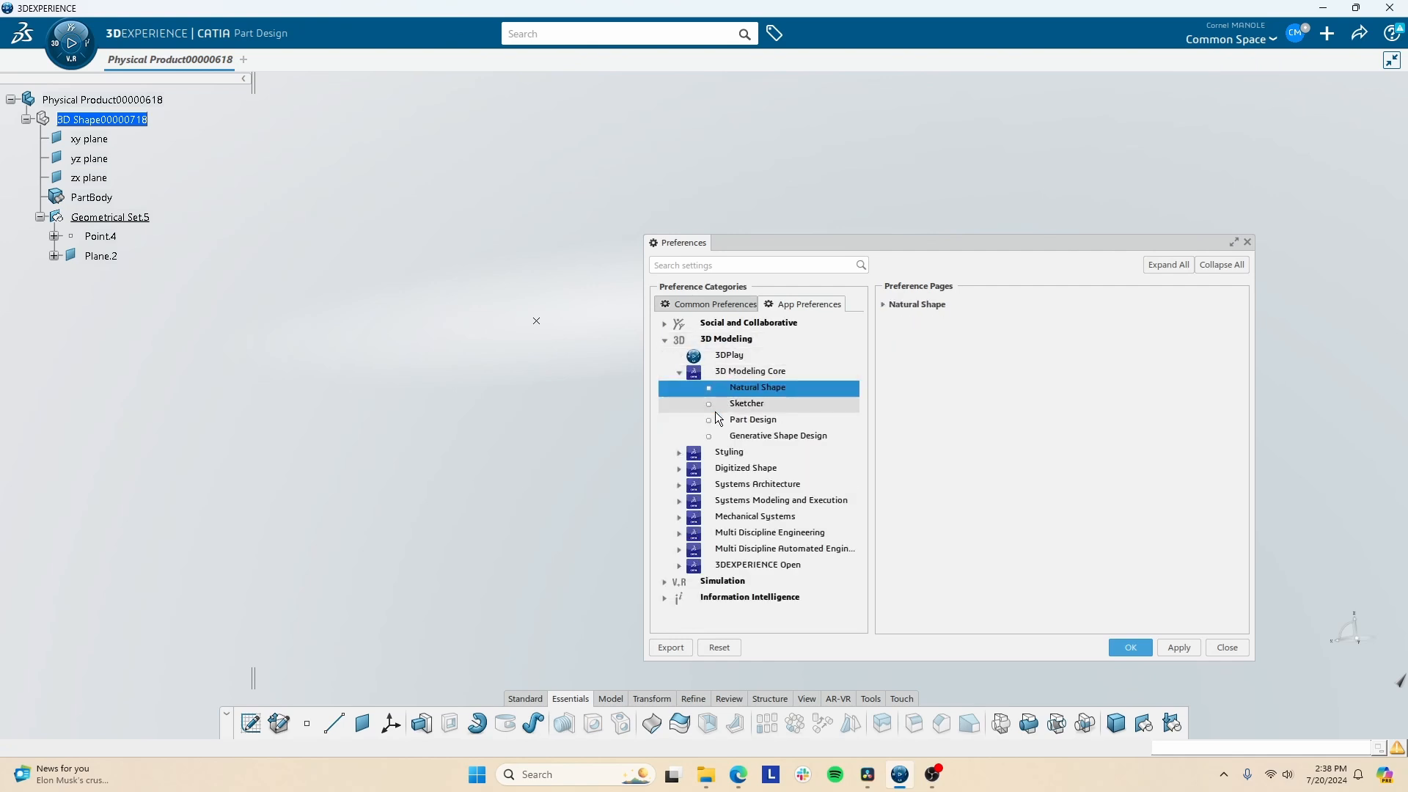
pyautogui.click(715, 404)
pyautogui.click(1228, 648)
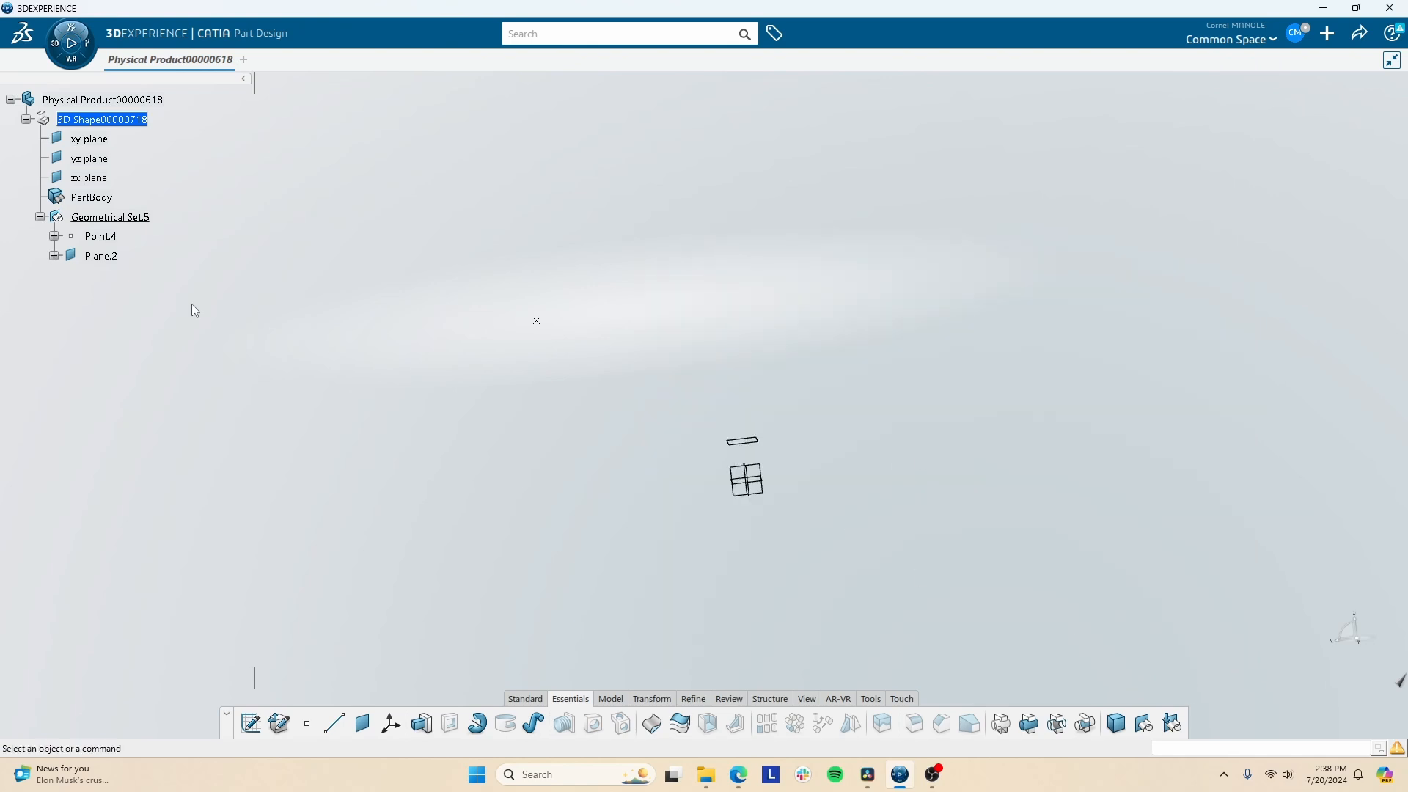
# Step: Create a sketch on the zx plane with the default implicit origin and orientation
pyautogui.click(250, 724)
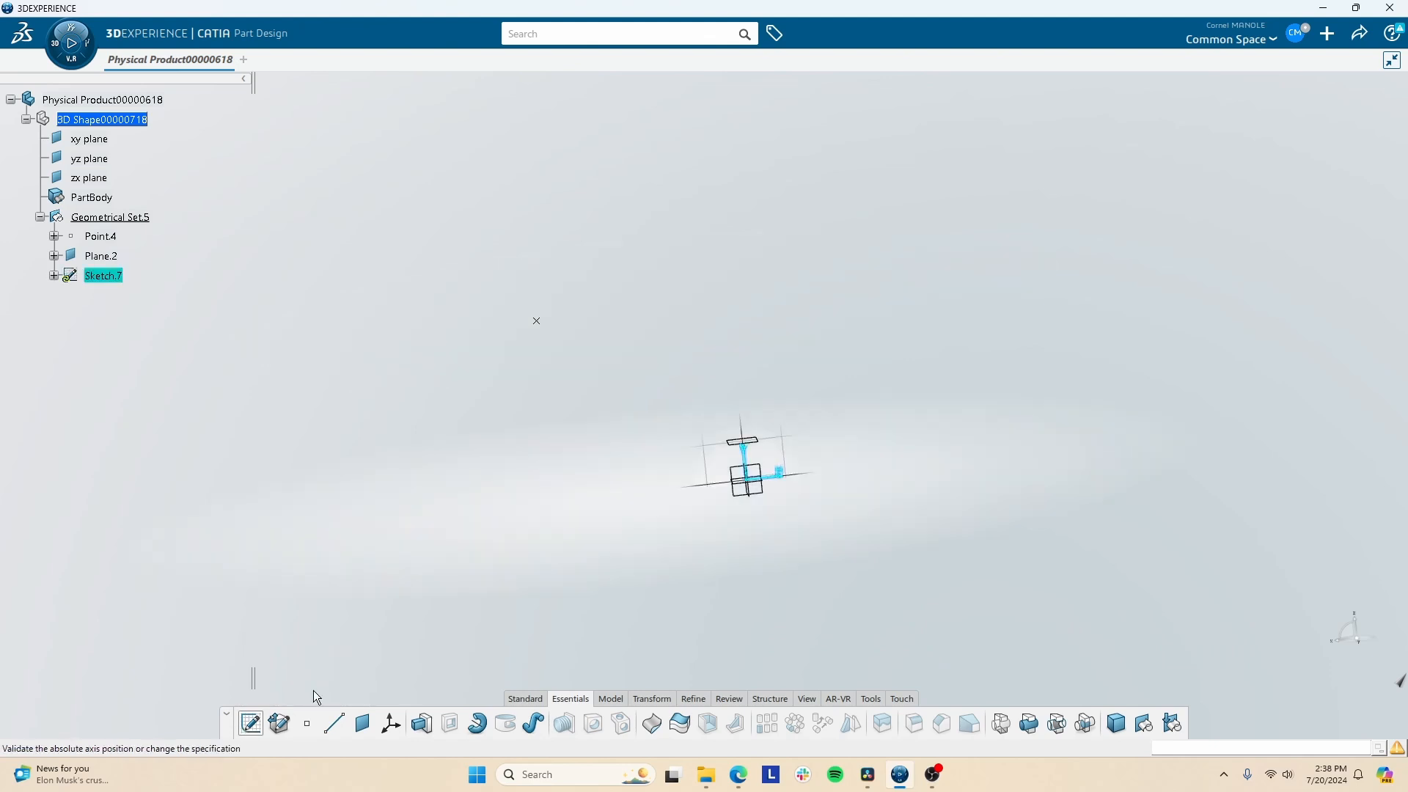
pyautogui.press('Return')
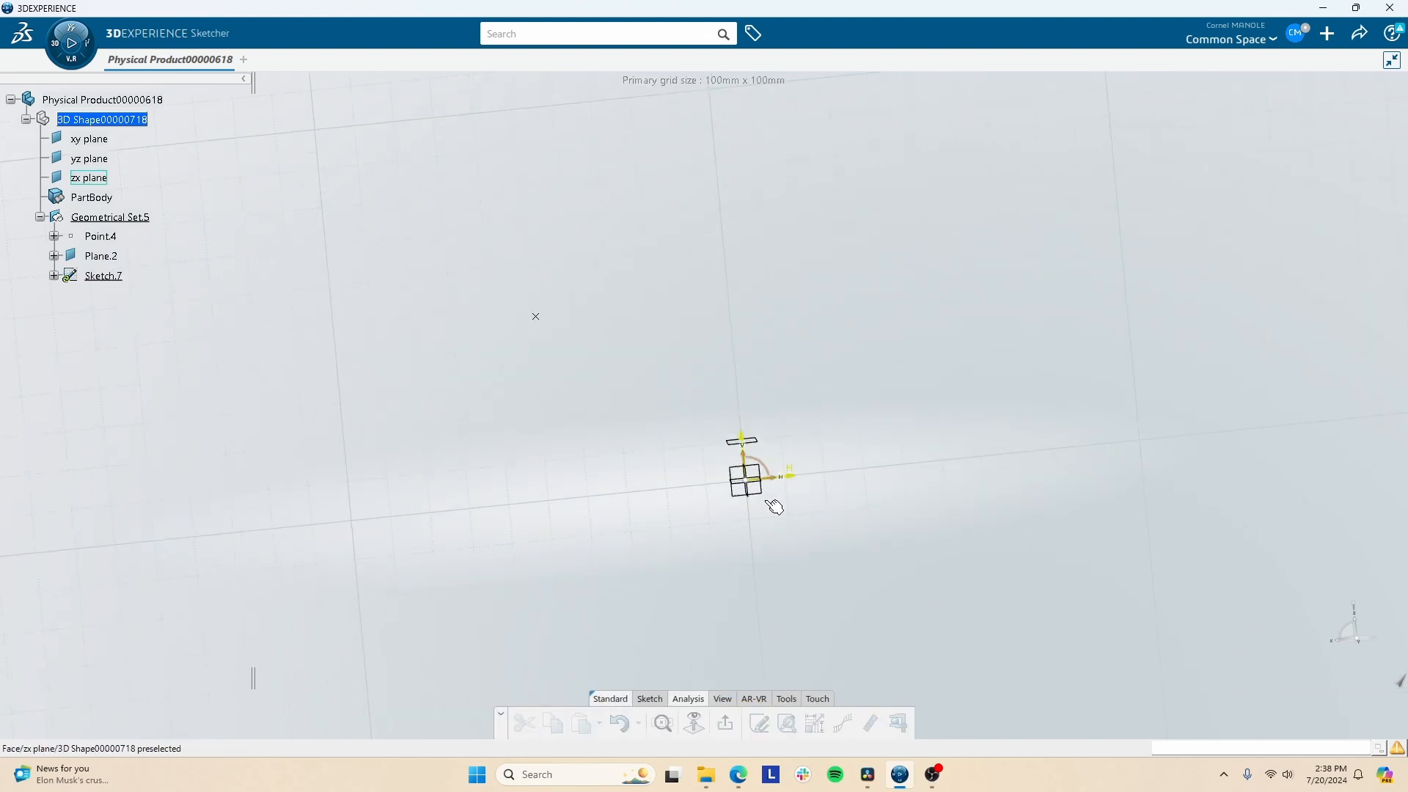
pyautogui.moveTo(835, 539); pyautogui.dragTo(793, 509, button='middle')
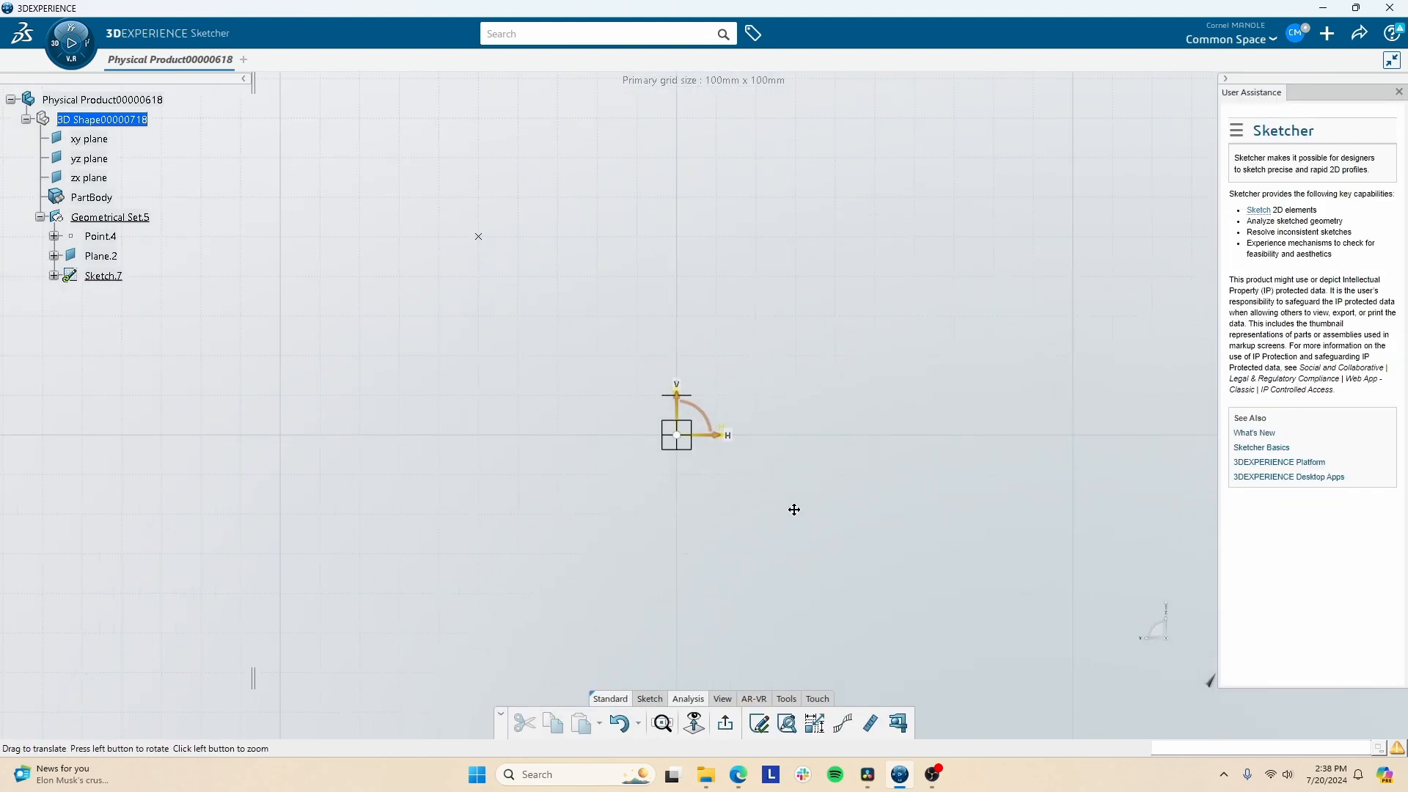
# Step: Sketch a circle centred on the sketch origin that encloses the reference plane symbols
pyautogui.click(651, 699)
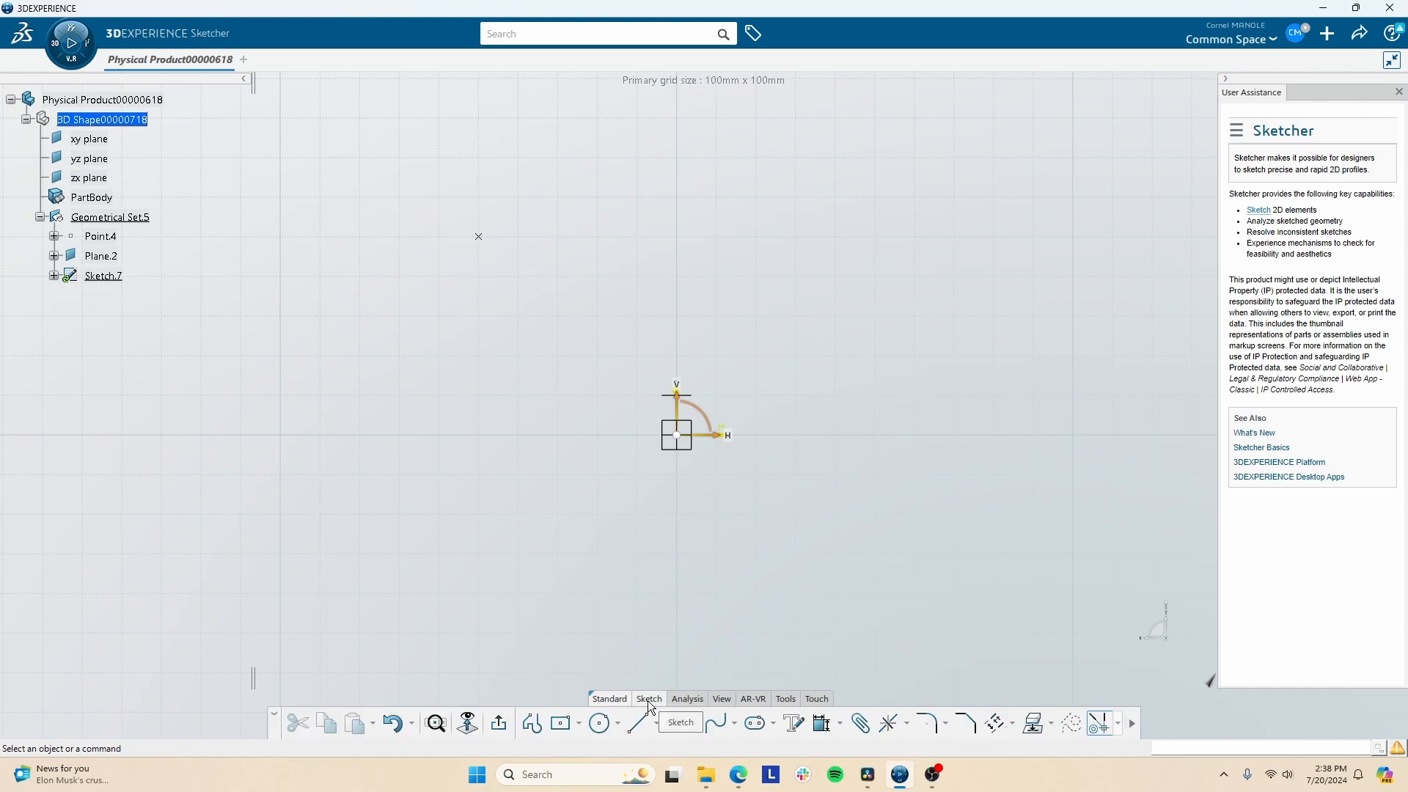
pyautogui.click(600, 724)
pyautogui.click(687, 436)
pyautogui.click(753, 561)
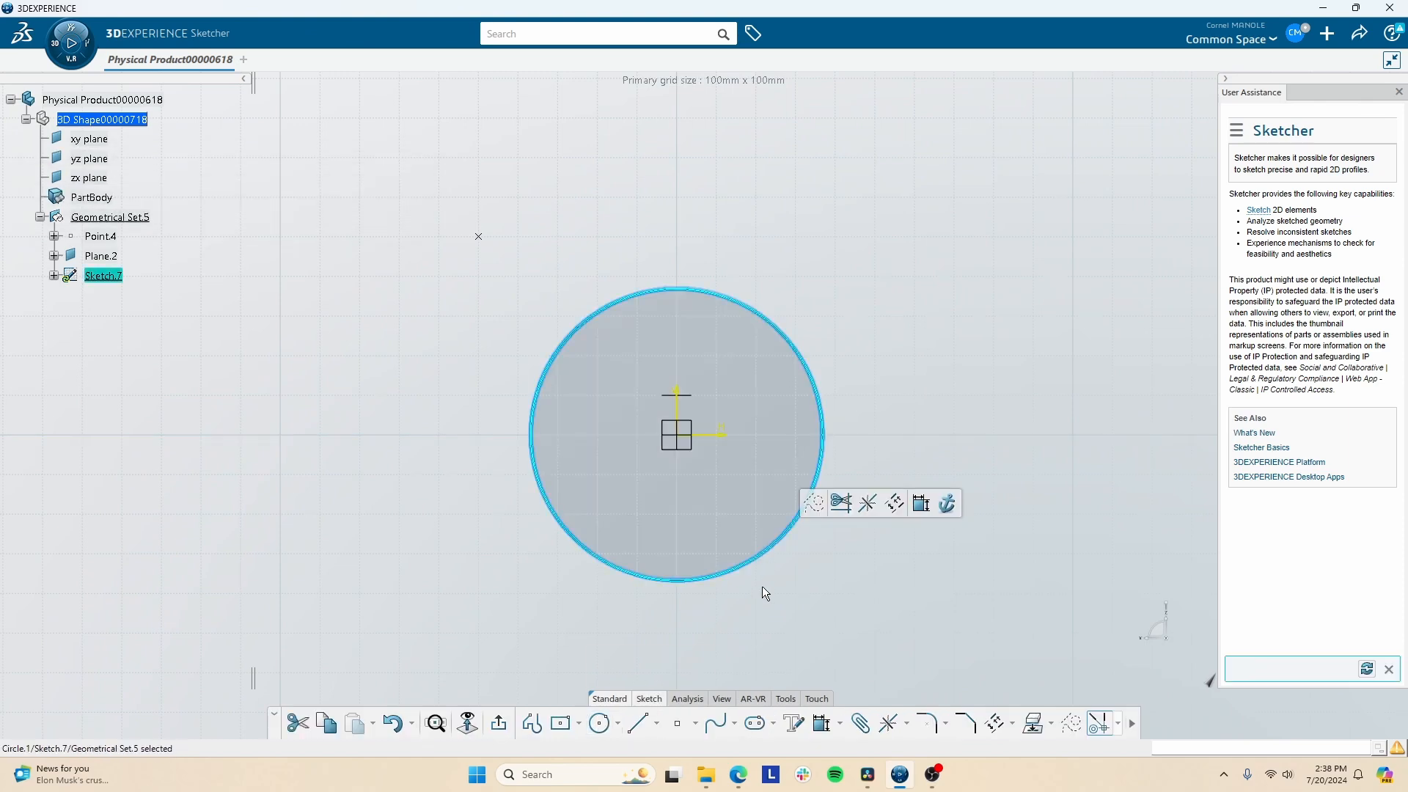
pyautogui.click(620, 725)
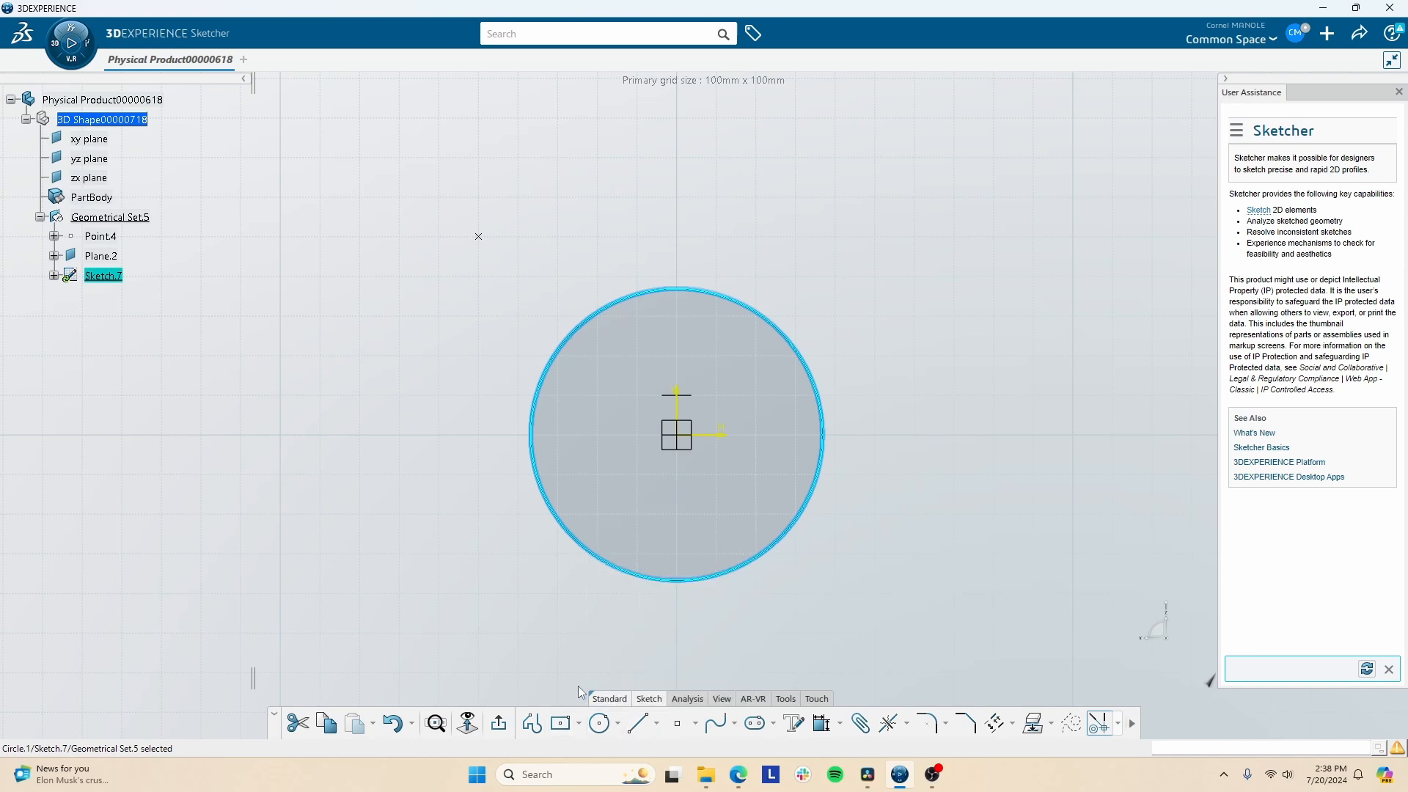
pyautogui.moveTo(582, 724)
pyautogui.click(793, 585)
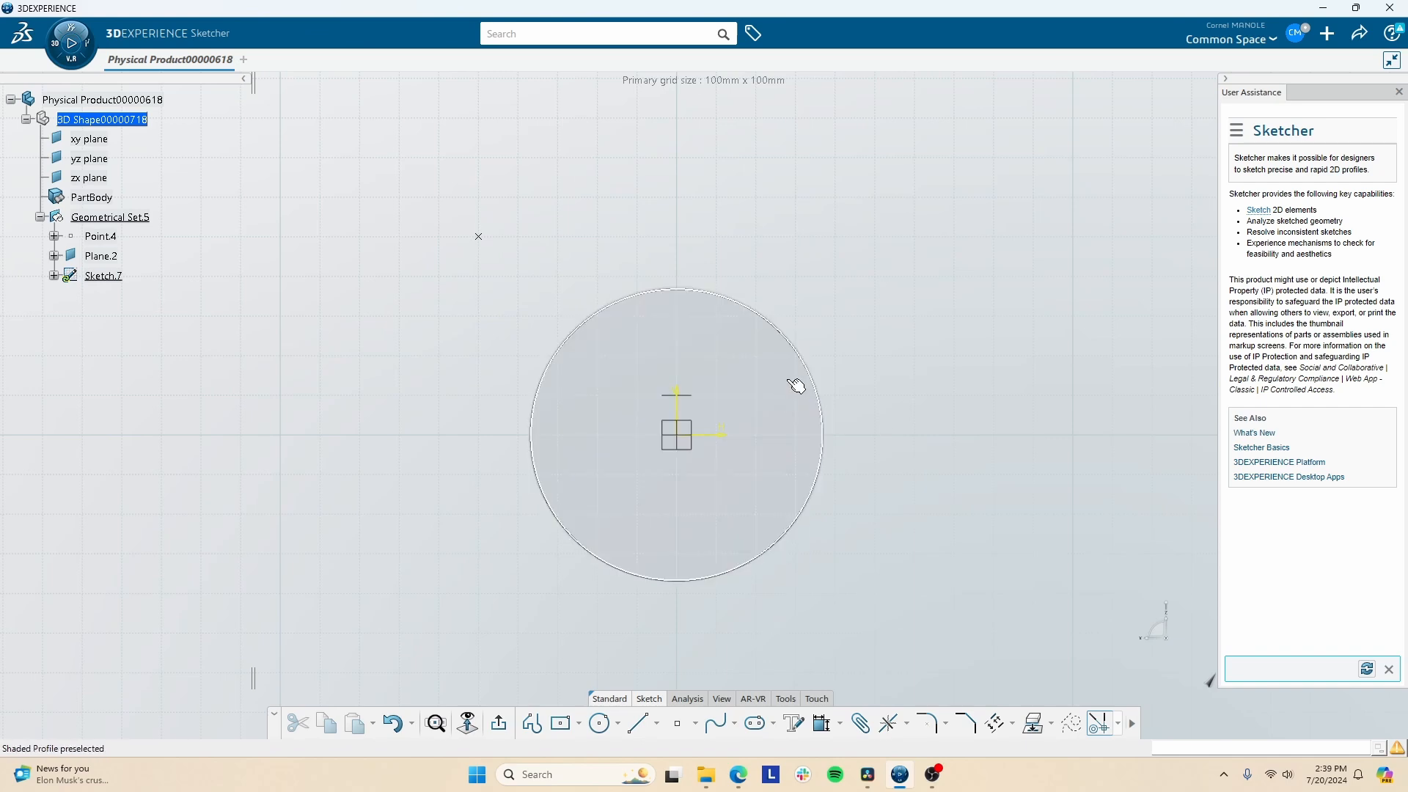
pyautogui.click(784, 699)
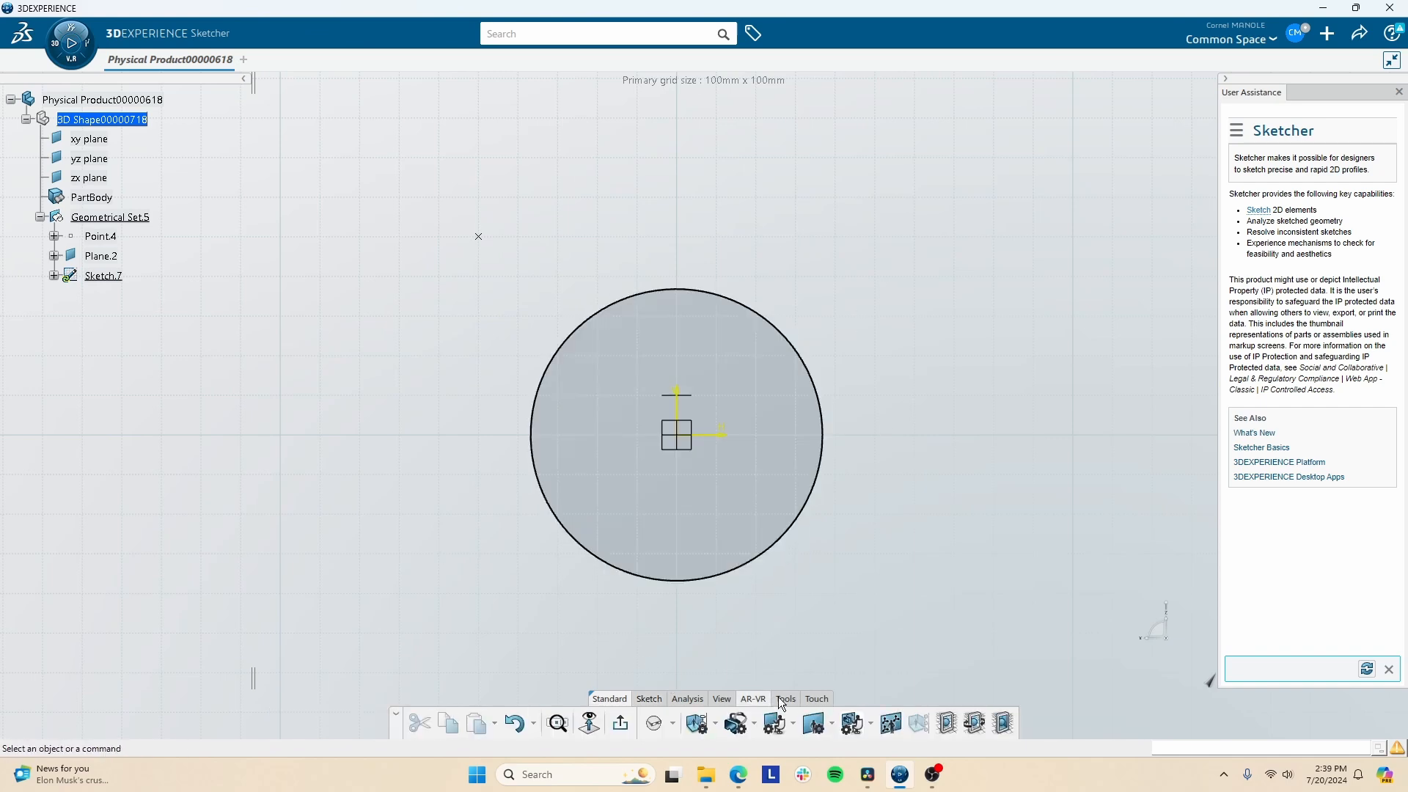
pyautogui.click(782, 698)
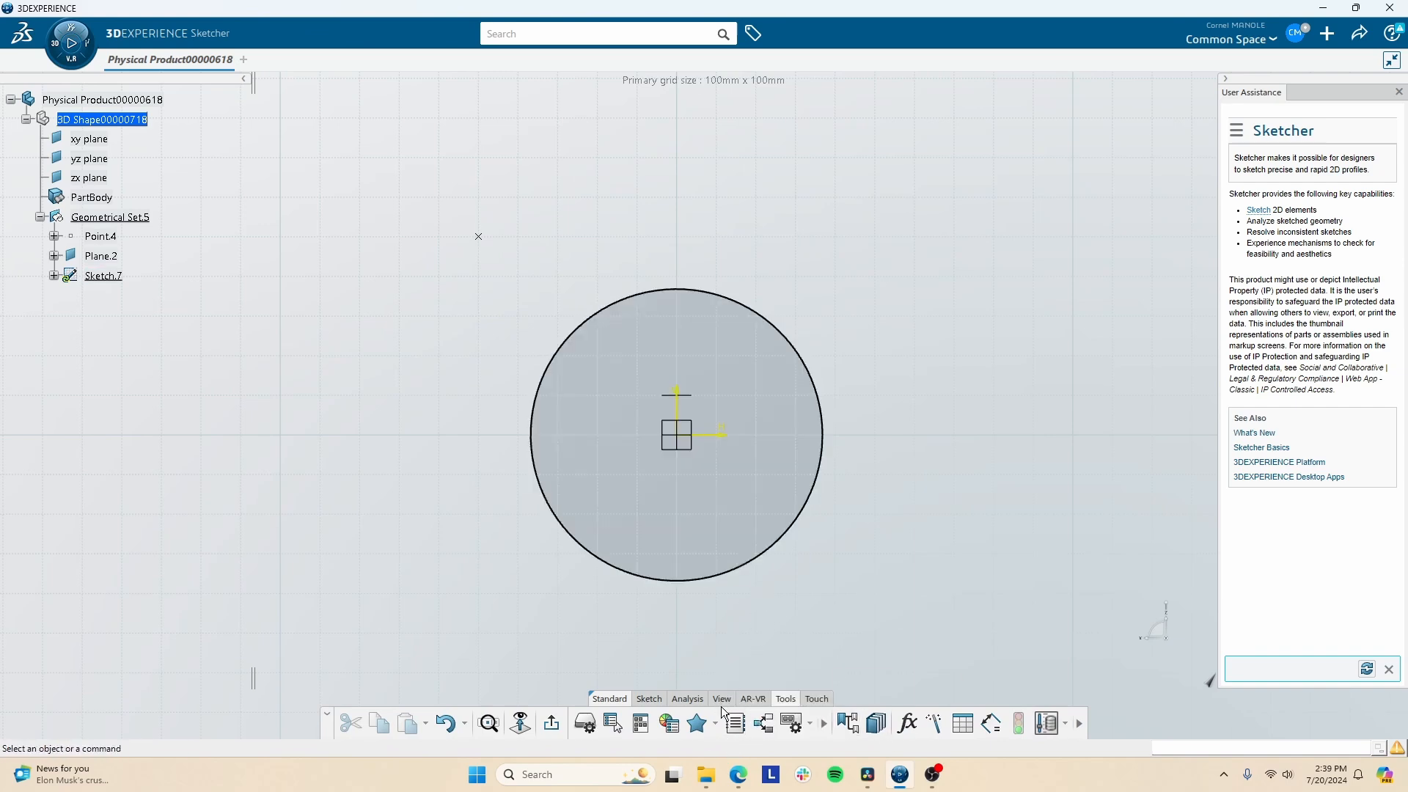
# Step: Run Sketch Analysis to examine the topology status of the circle and close the analysis
pyautogui.click(688, 699)
pyautogui.click(789, 723)
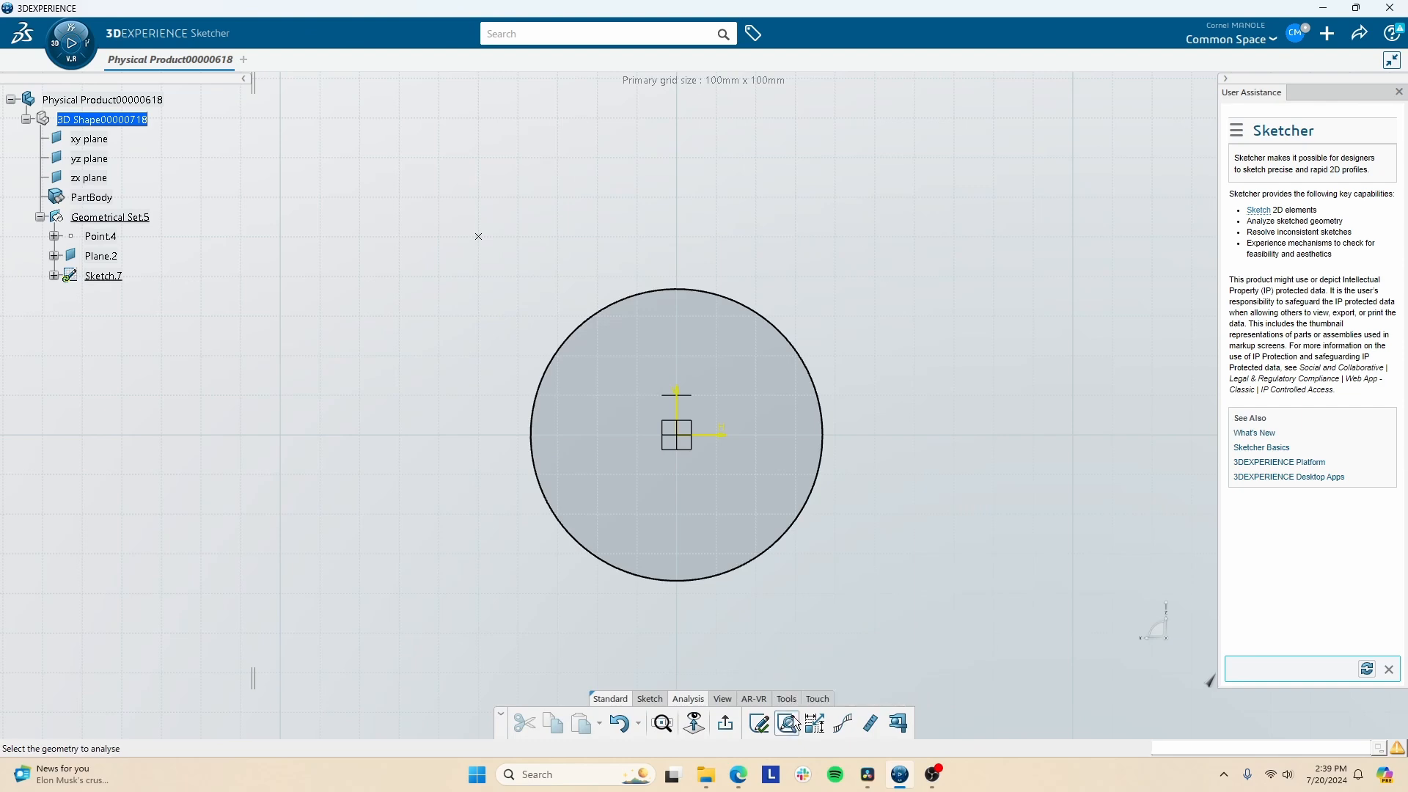
pyautogui.click(1020, 292)
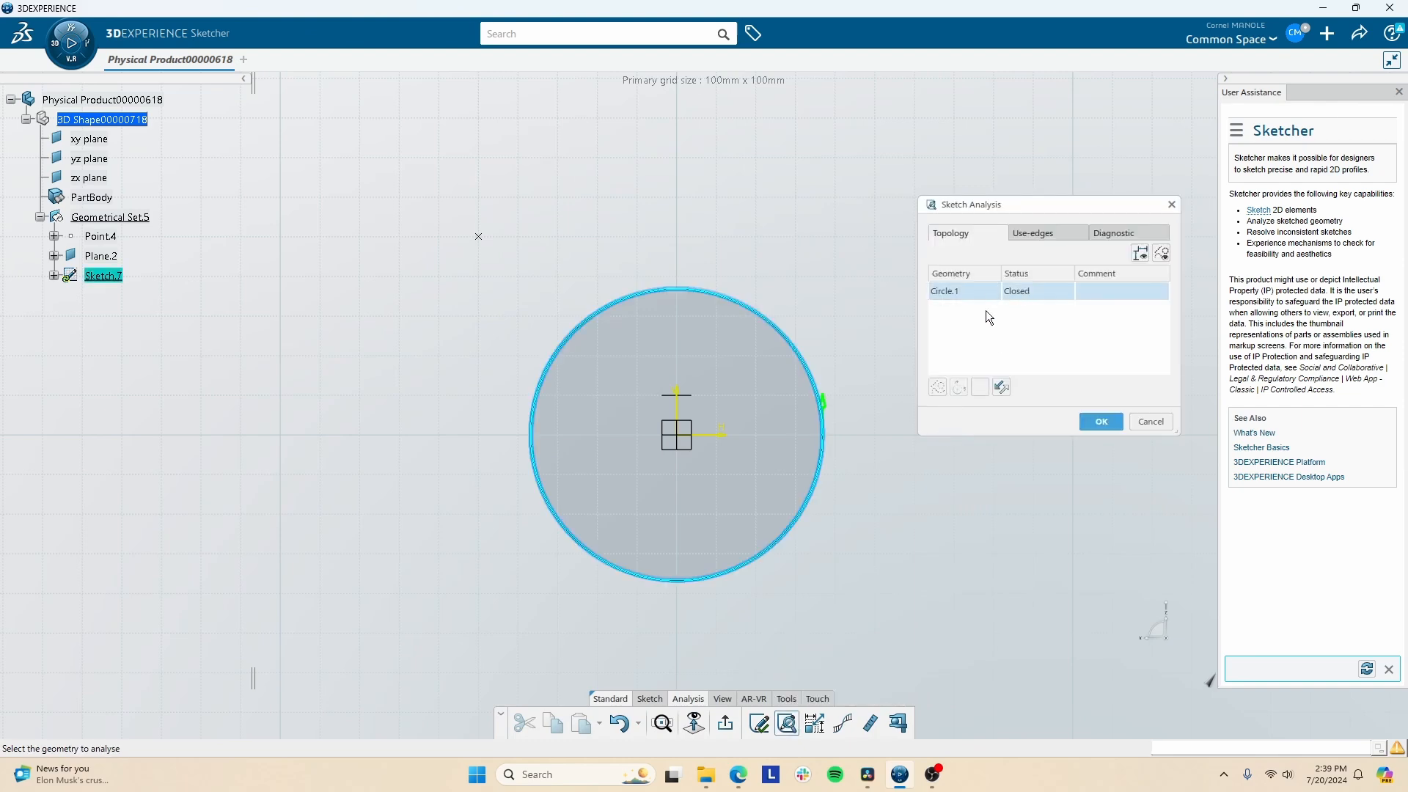
pyautogui.click(1151, 423)
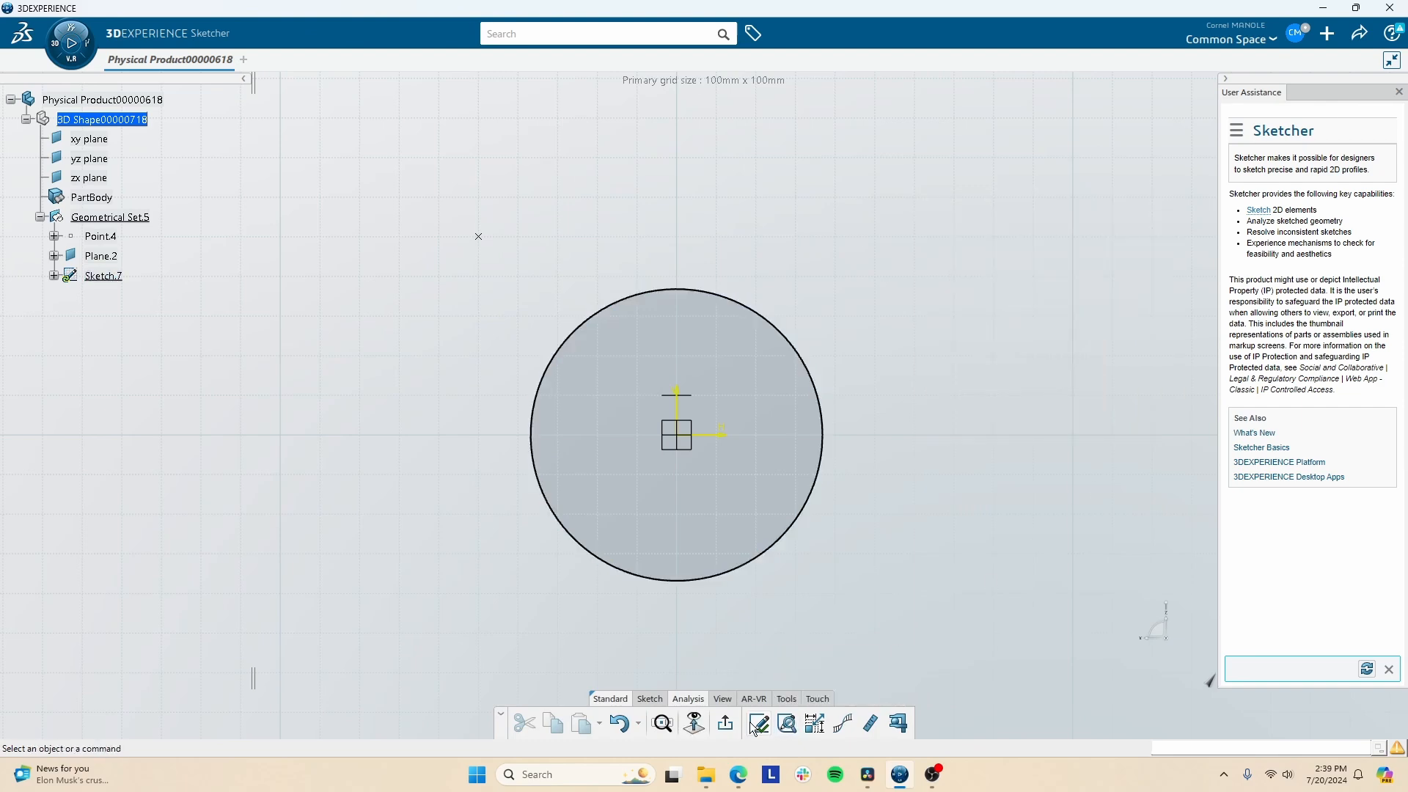
# Step: Sketch a horizontal line starting on the lower-right edge of the circle and extending outward
pyautogui.click(656, 700)
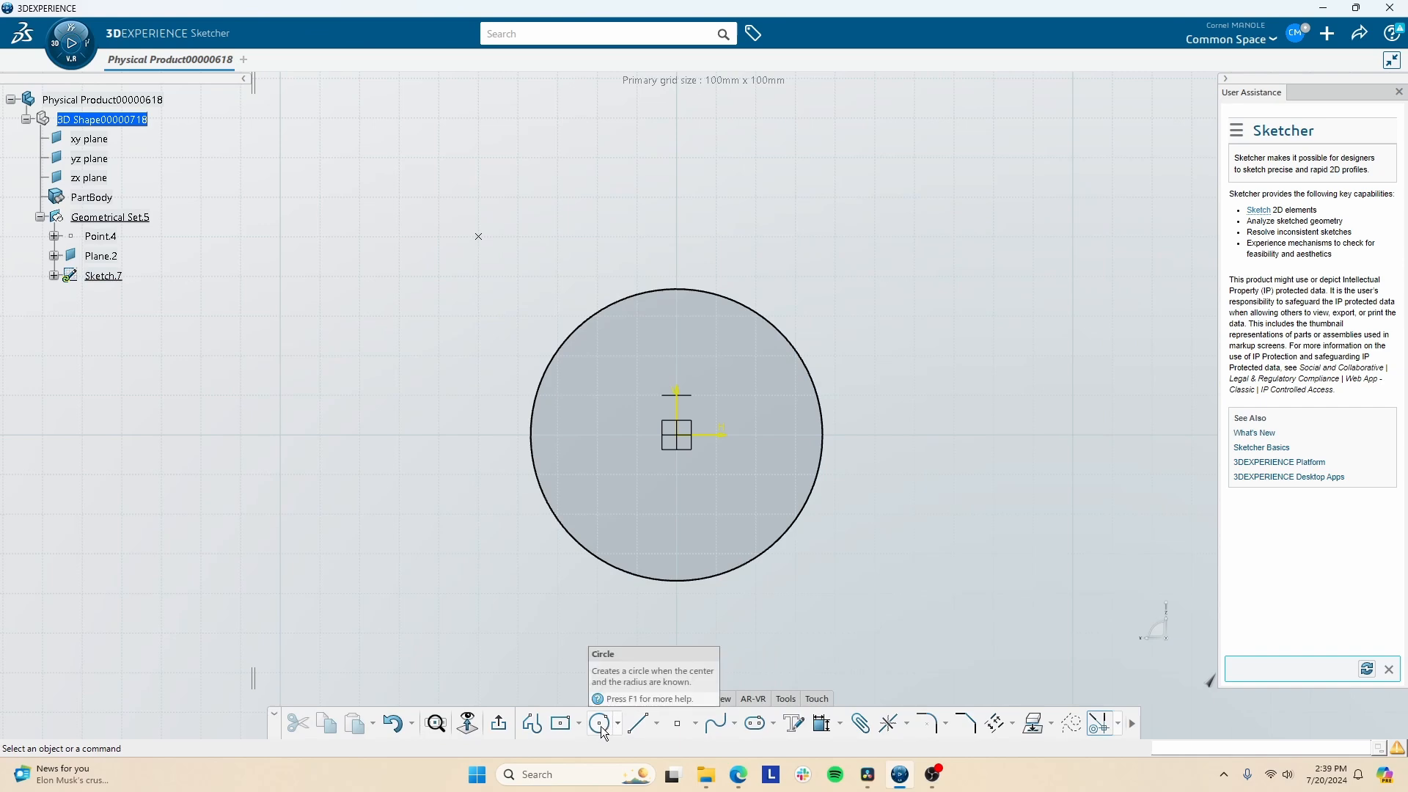
pyautogui.click(600, 724)
pyautogui.click(649, 722)
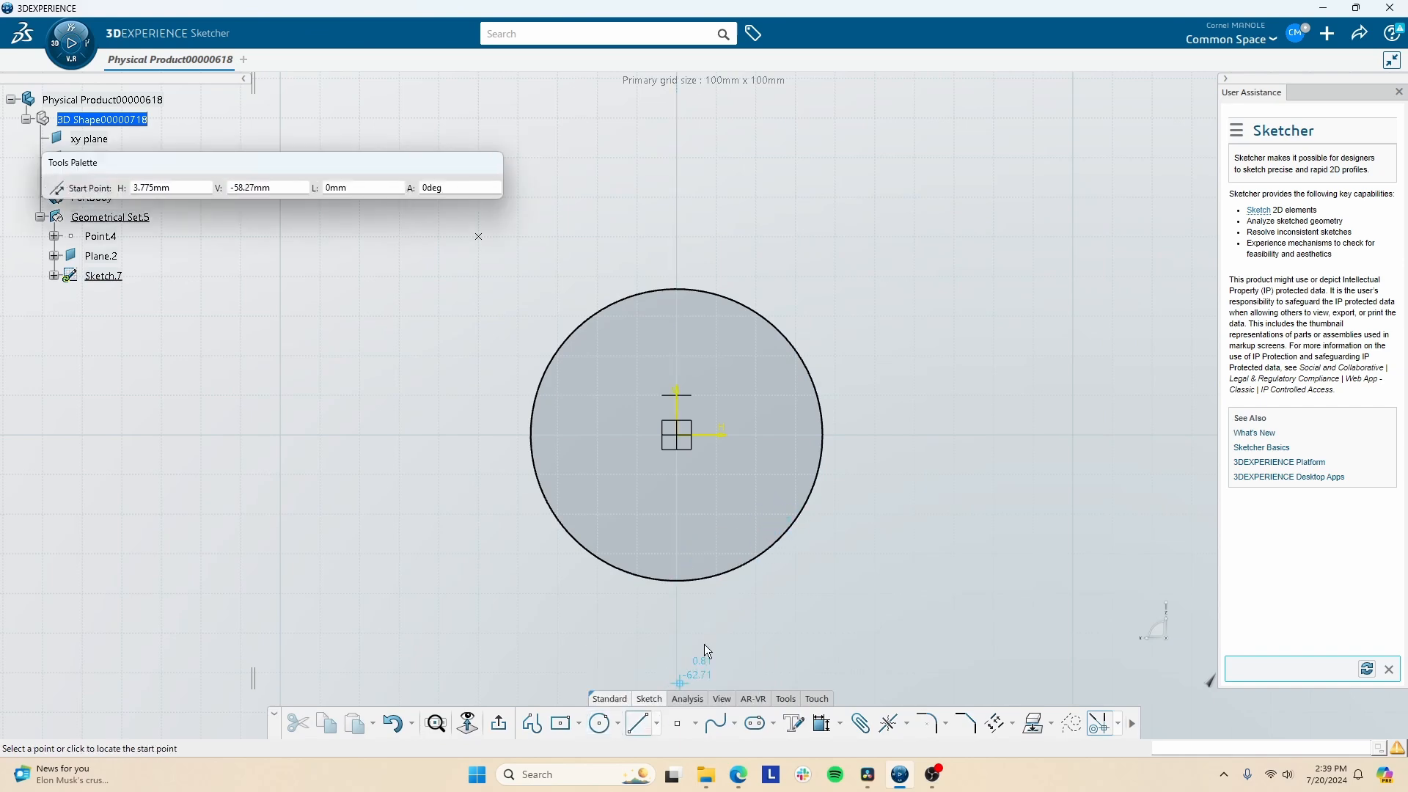
pyautogui.moveTo(797, 518); pyautogui.dragTo(977, 523)
# Step: Run Sketch Analysis to examine the topology status of the circle and the line, and close the analysis
pyautogui.click(743, 697)
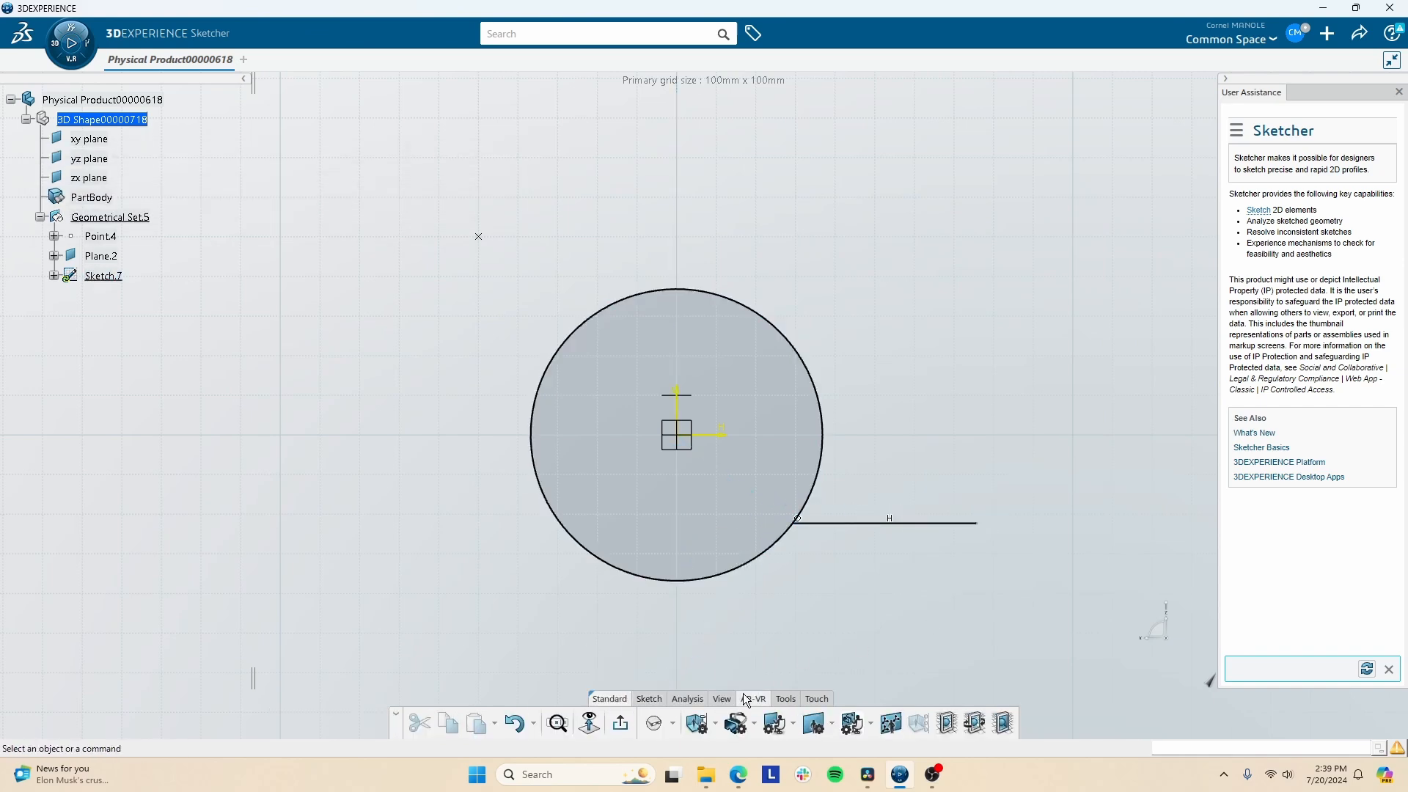
pyautogui.click(688, 698)
pyautogui.click(787, 724)
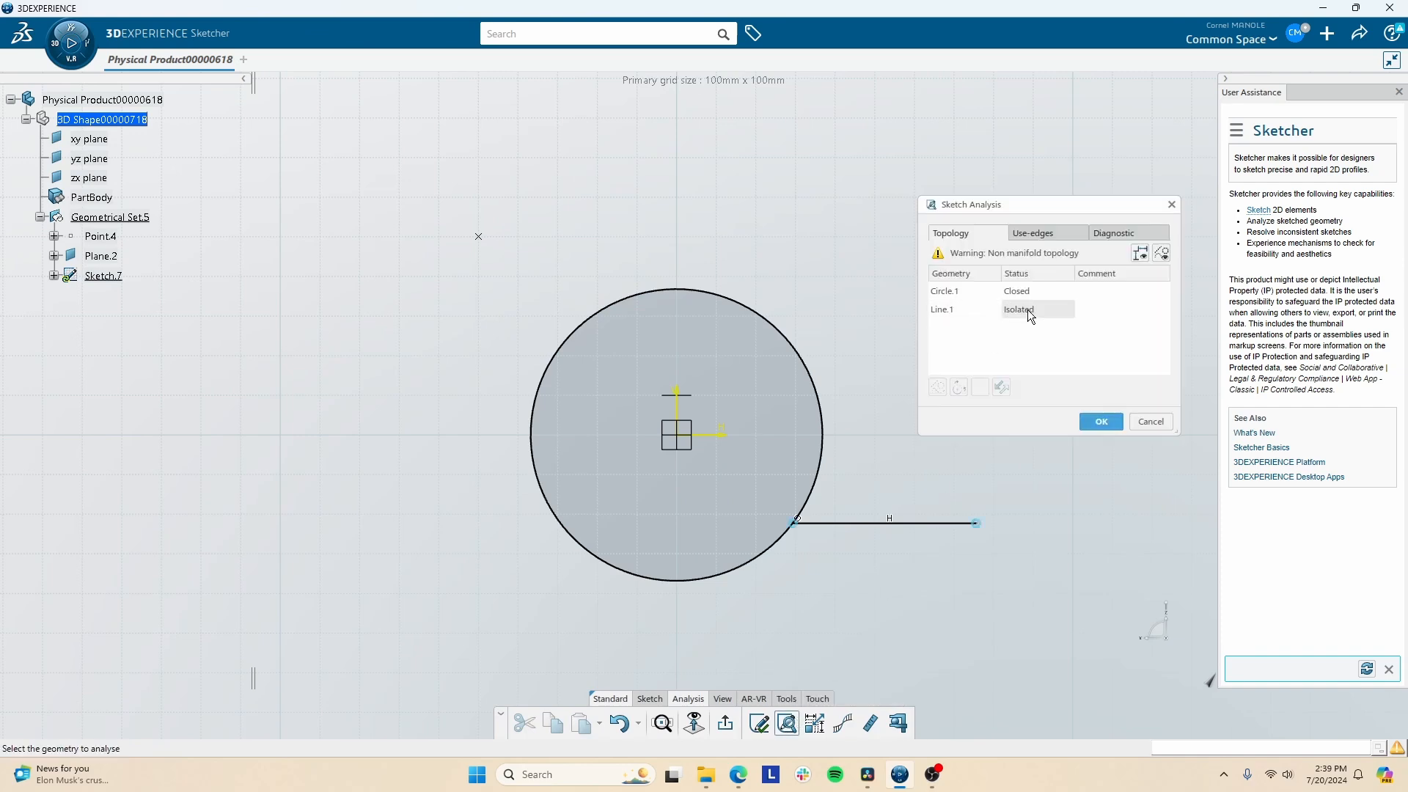
pyautogui.click(975, 311)
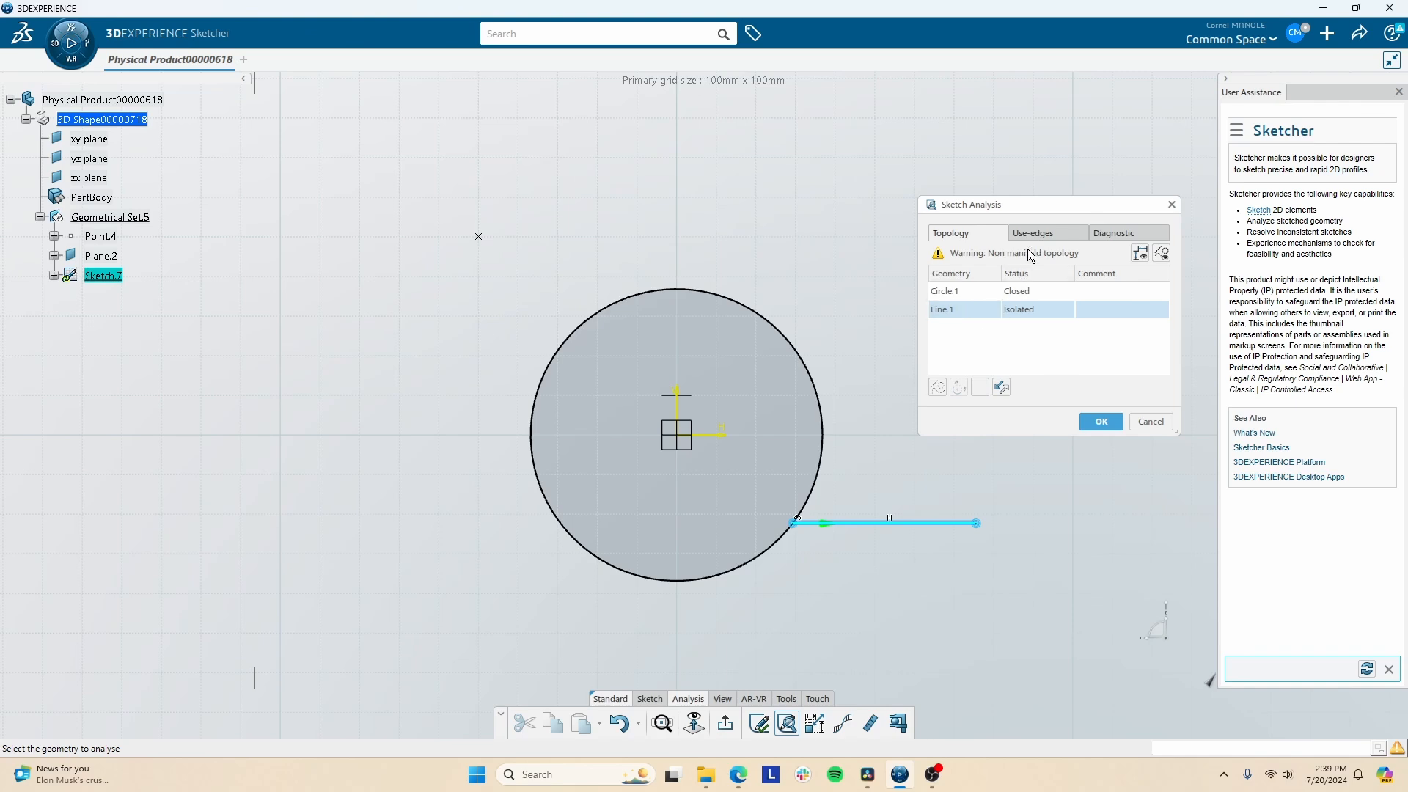
pyautogui.click(1150, 421)
# Step: Delete the horizontal line that starts on the circle
pyautogui.click(927, 525)
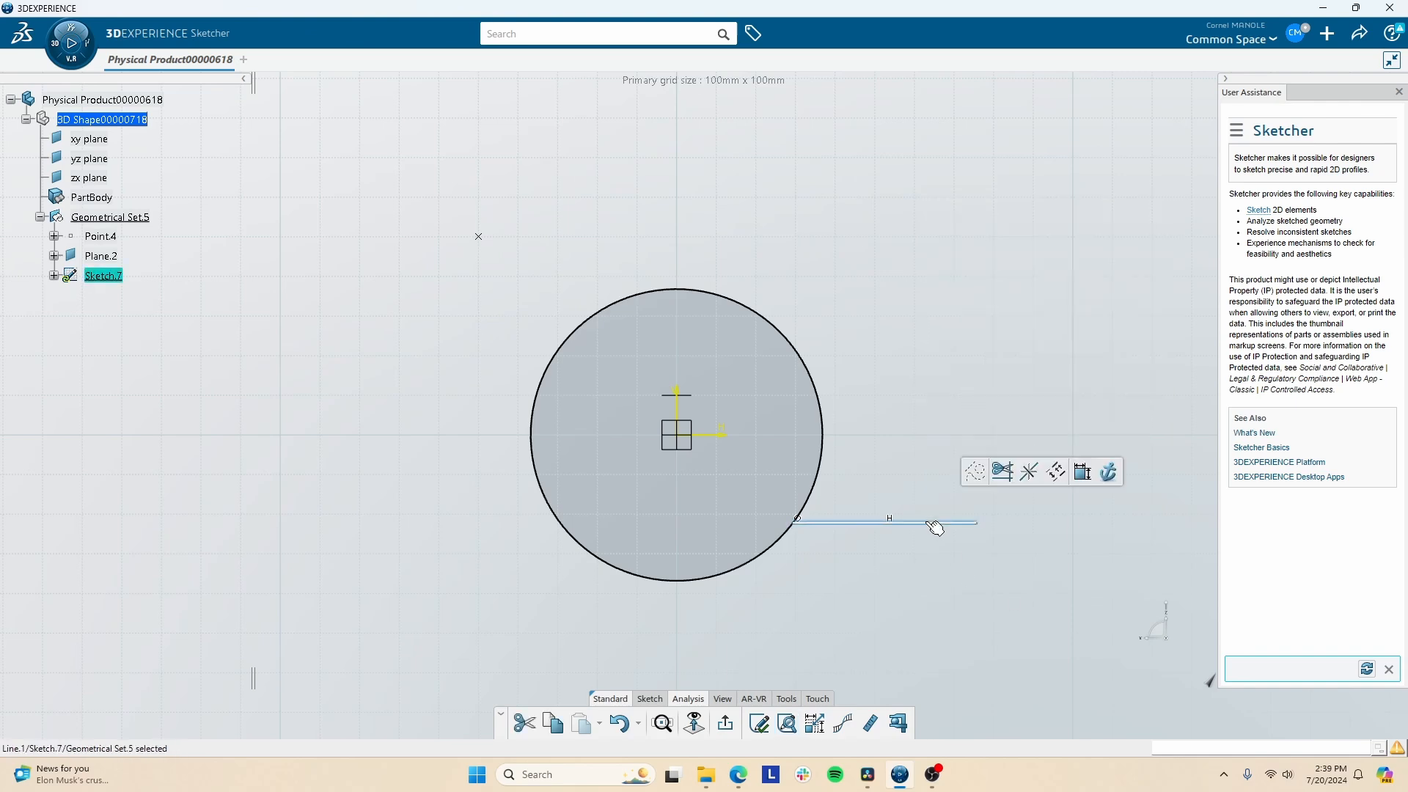
pyautogui.press('Delete')
# Step: Sketch a closed profile right of the circle with an upper horizontal line about 44 mm long and two tangent arcs, the upper about 18.6 mm radius
pyautogui.click(656, 701)
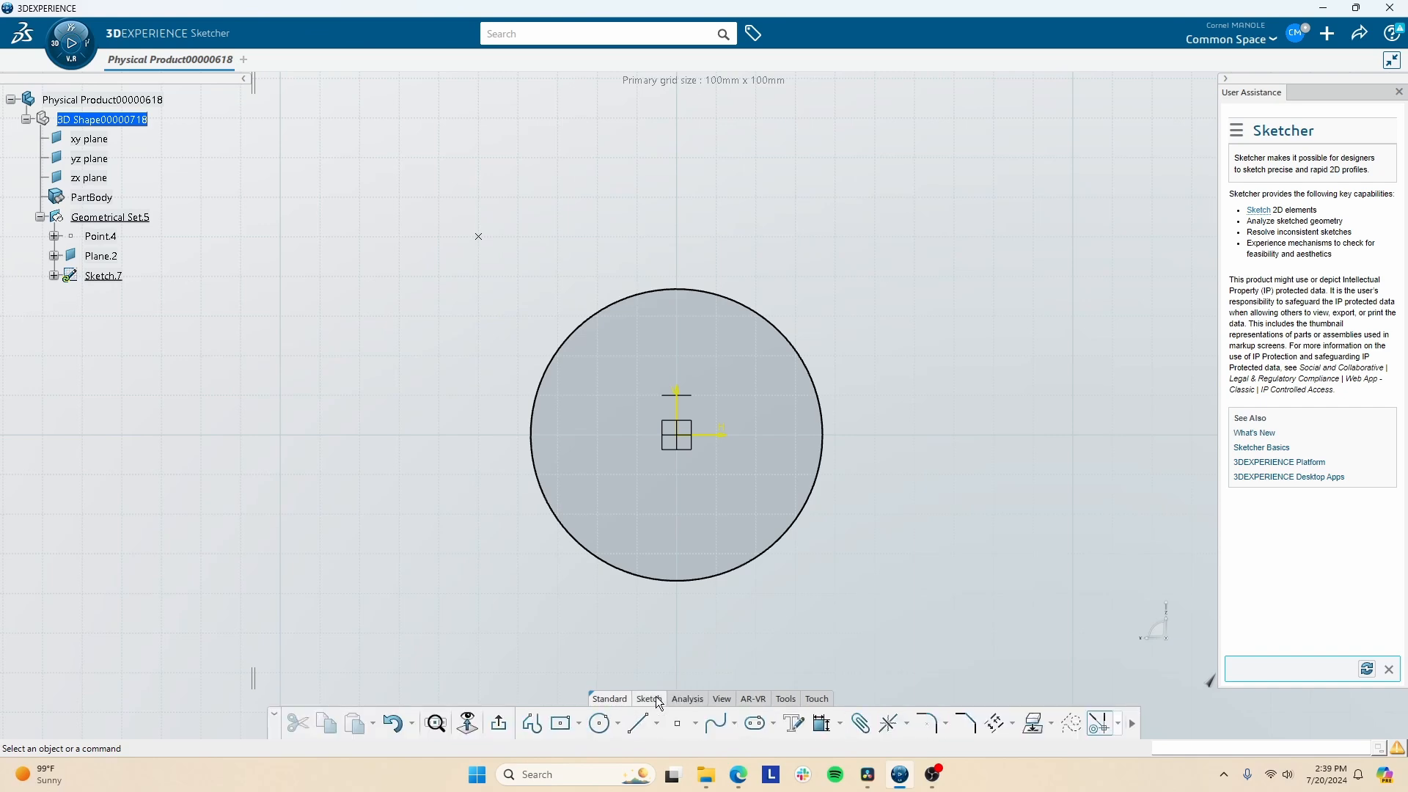
pyautogui.click(532, 724)
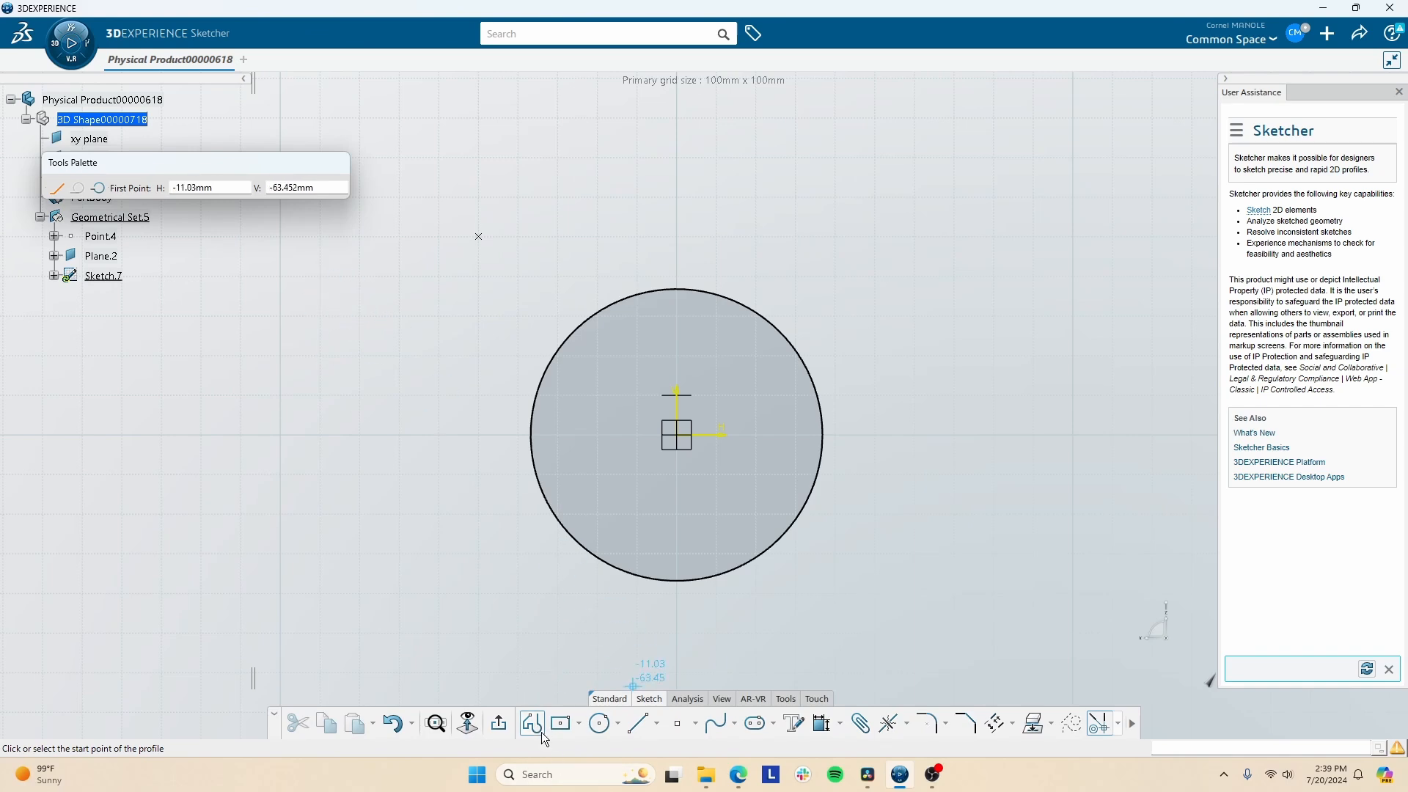
pyautogui.click(535, 728)
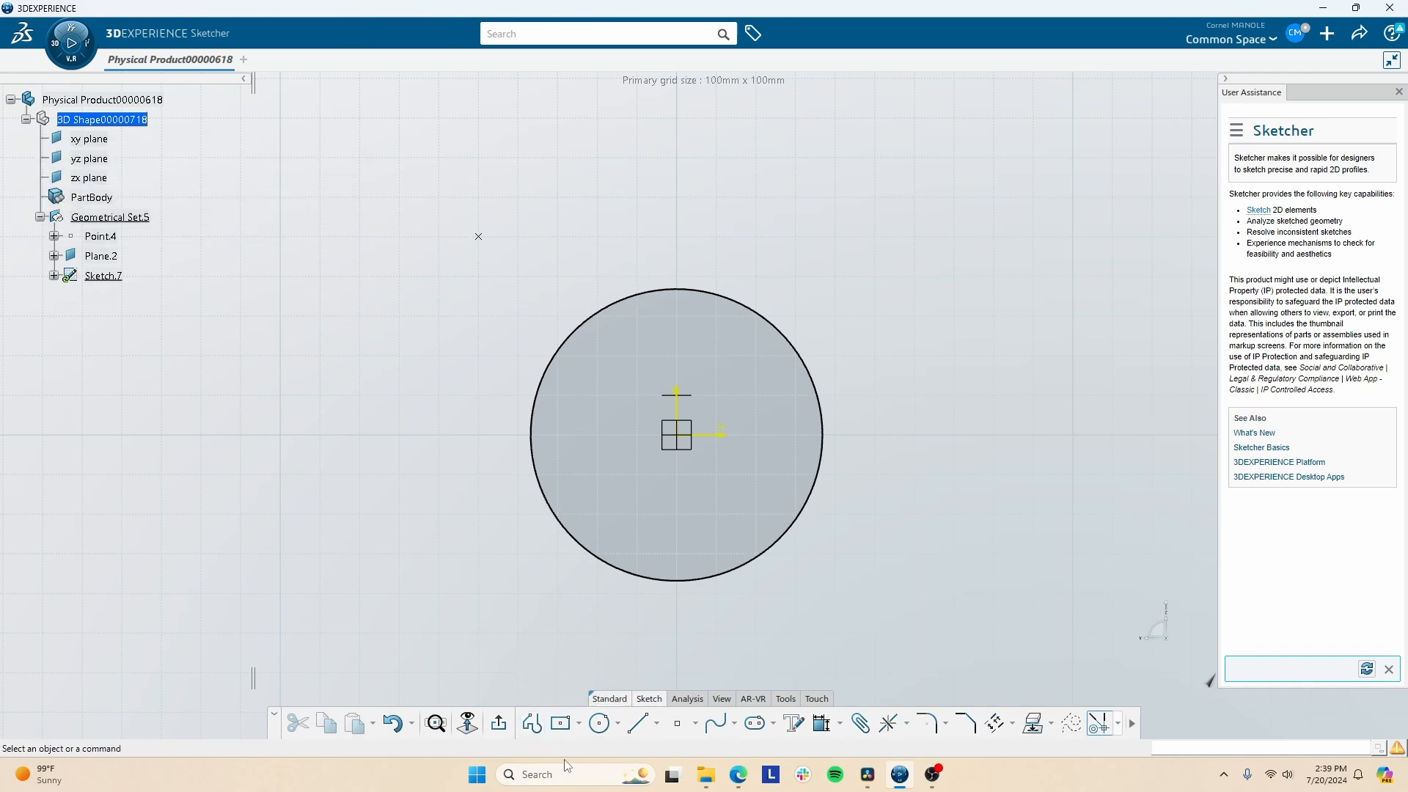
pyautogui.click(534, 725)
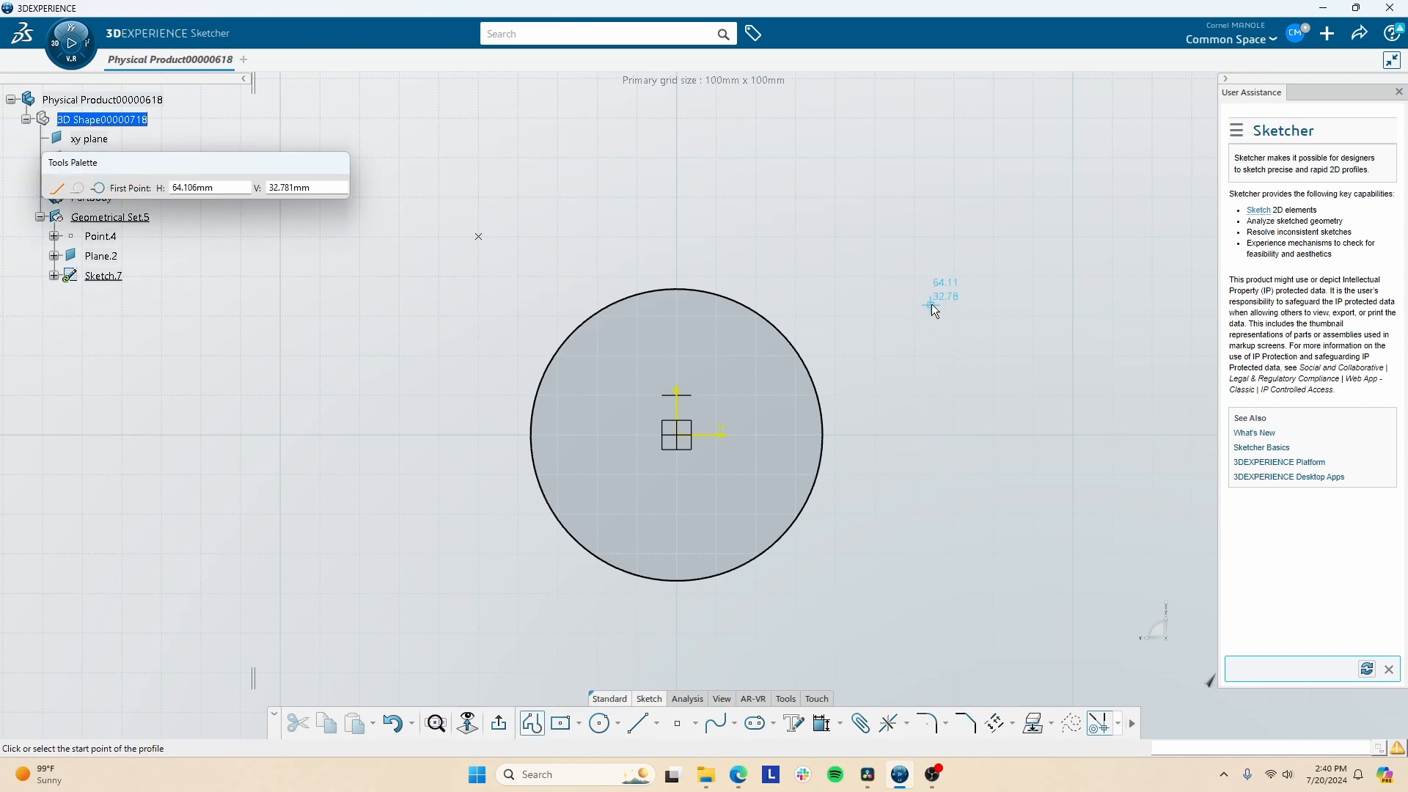
pyautogui.click(874, 334)
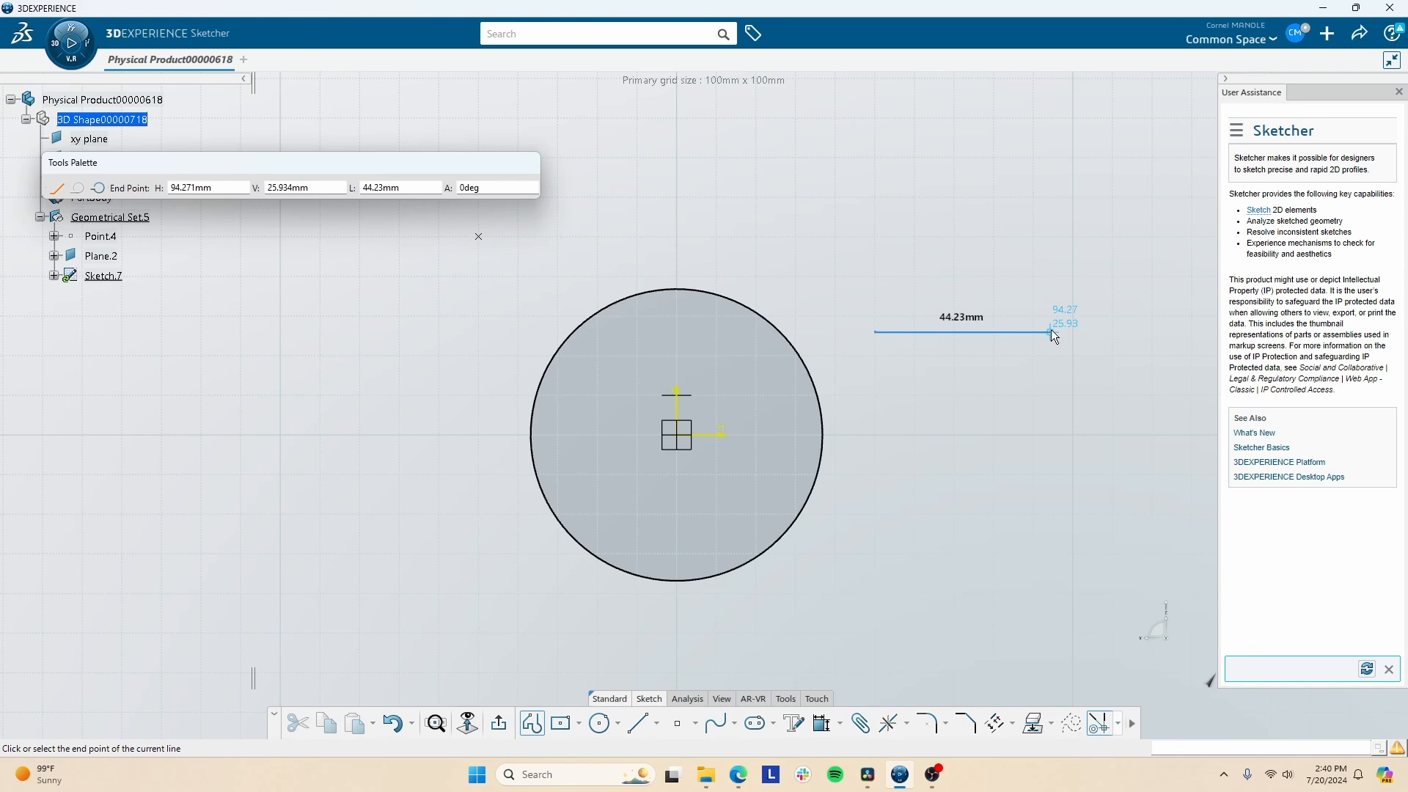
pyautogui.click(1051, 331)
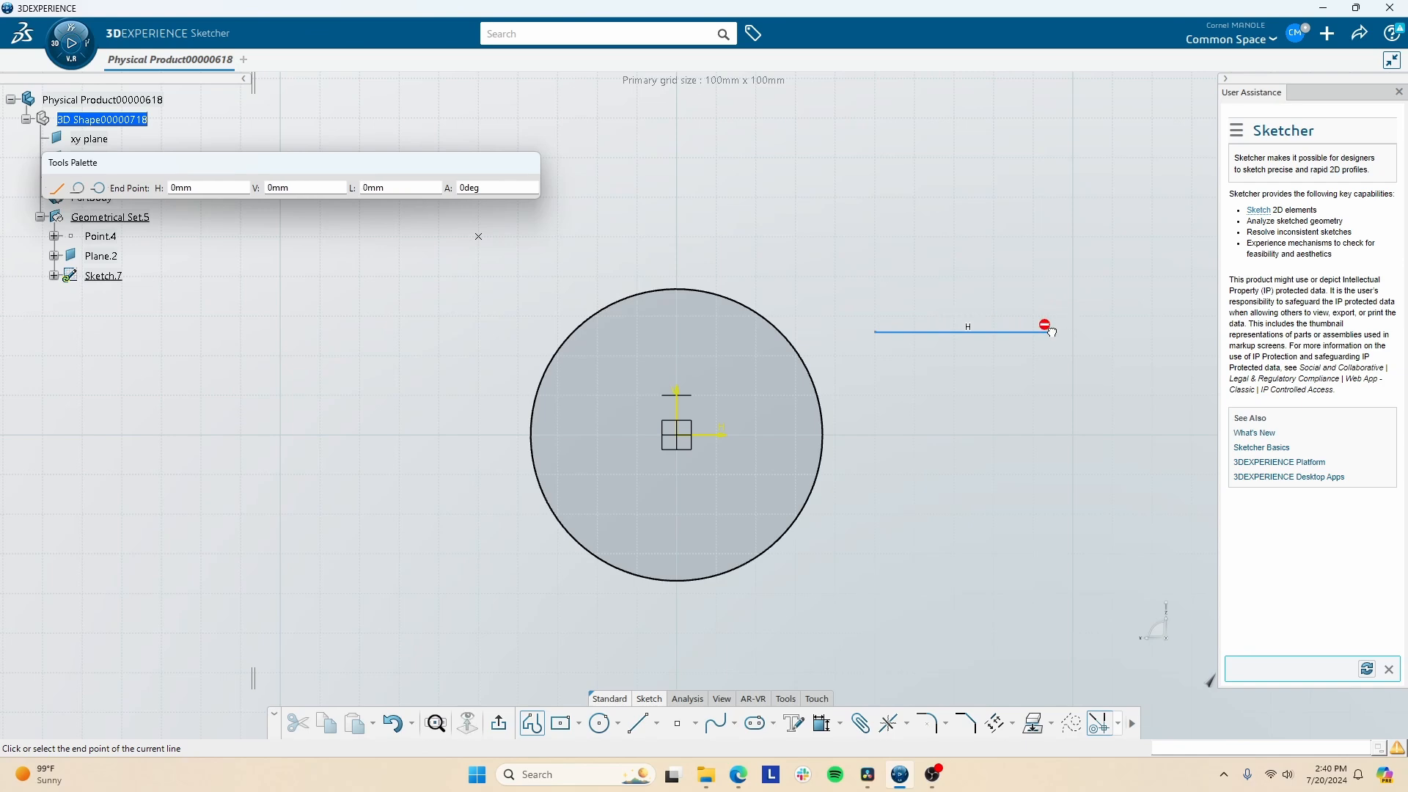
pyautogui.moveTo(1089, 448); pyautogui.dragTo(1100, 456)
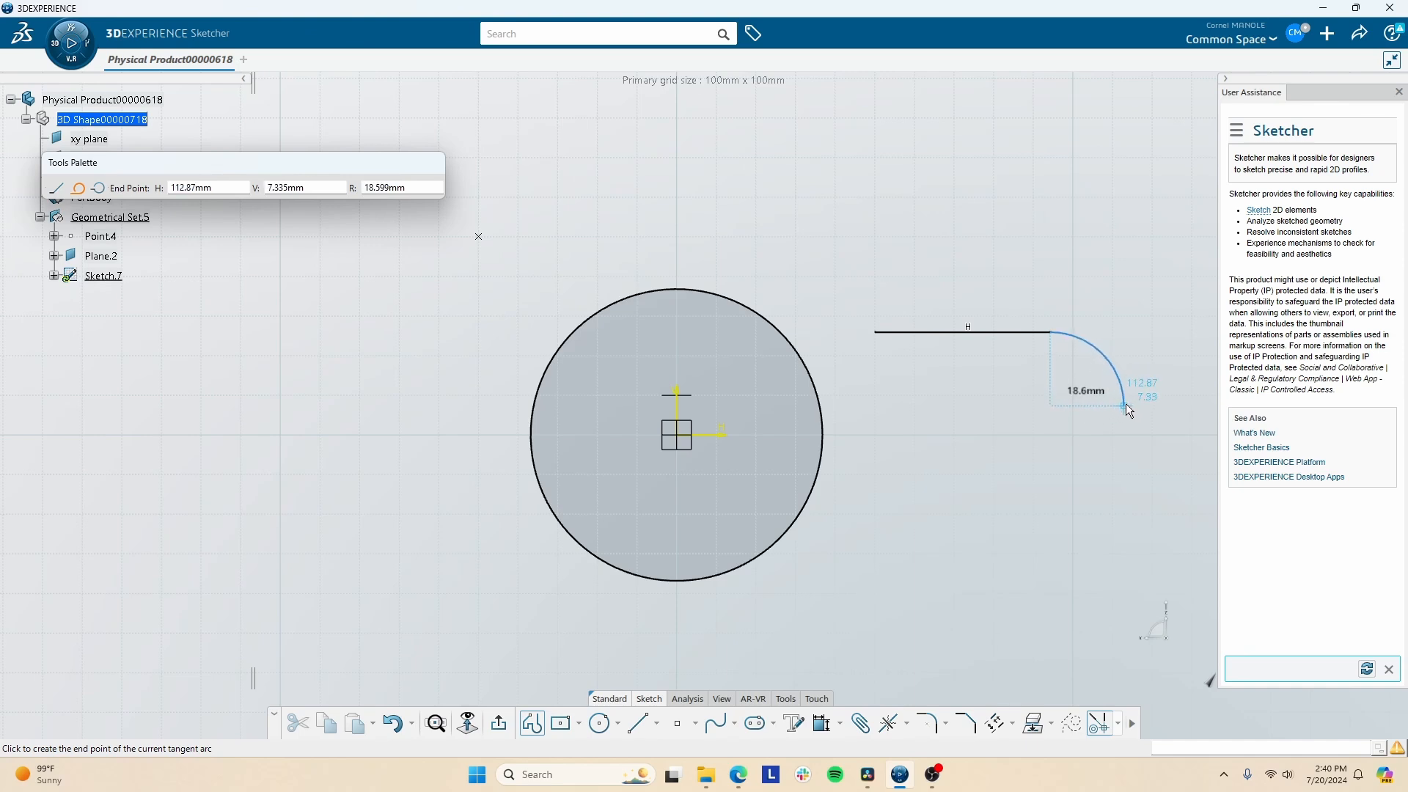
pyautogui.click(1125, 404)
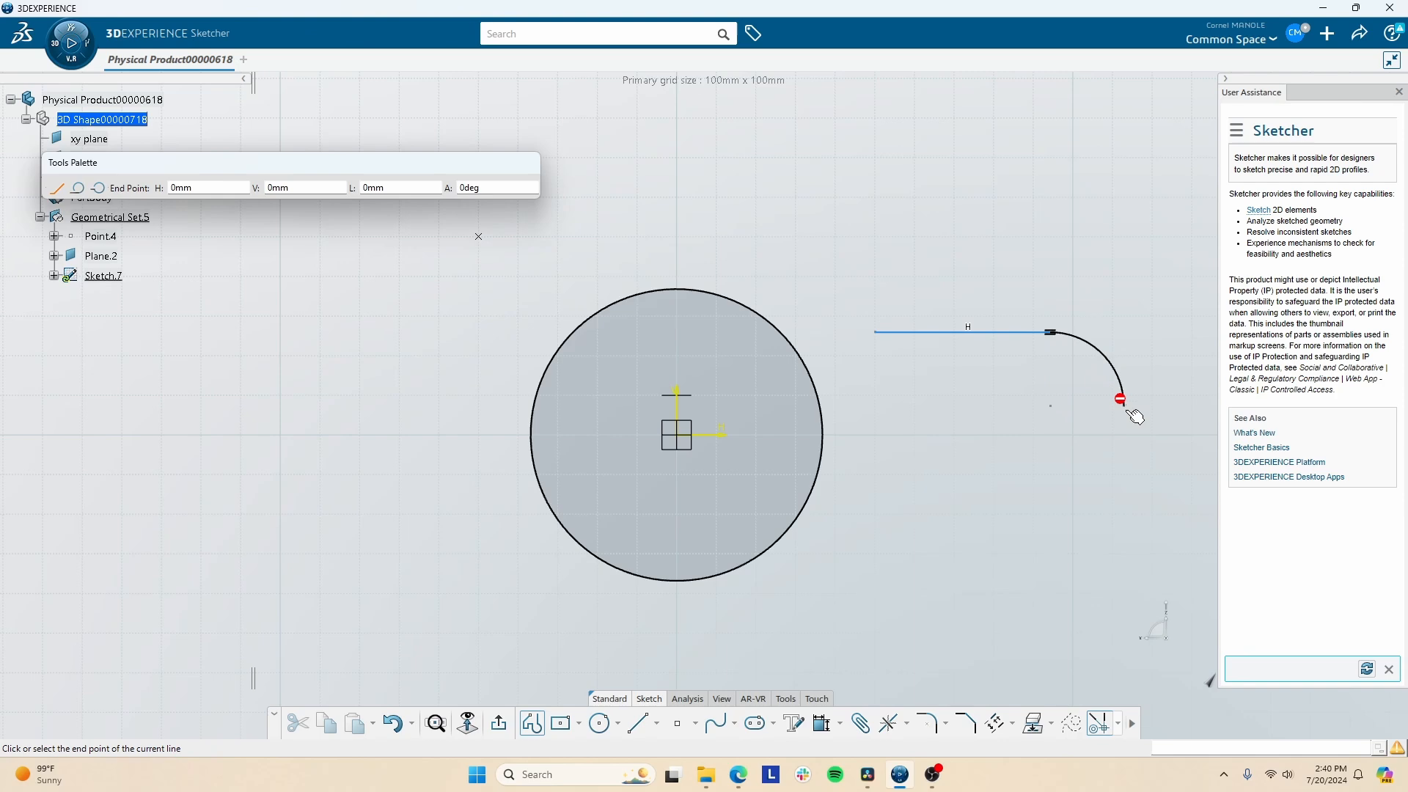
pyautogui.click(1127, 555)
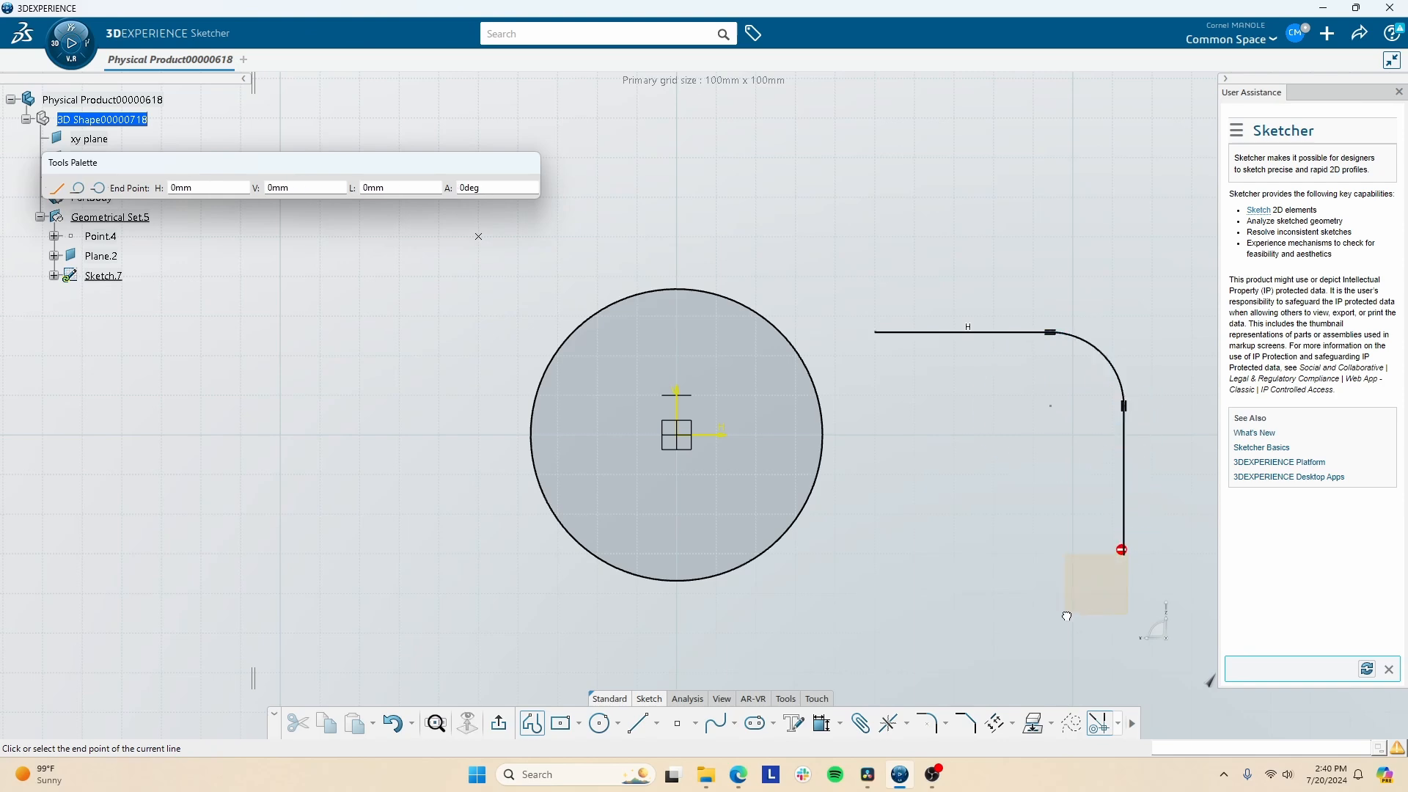
pyautogui.click(1062, 614)
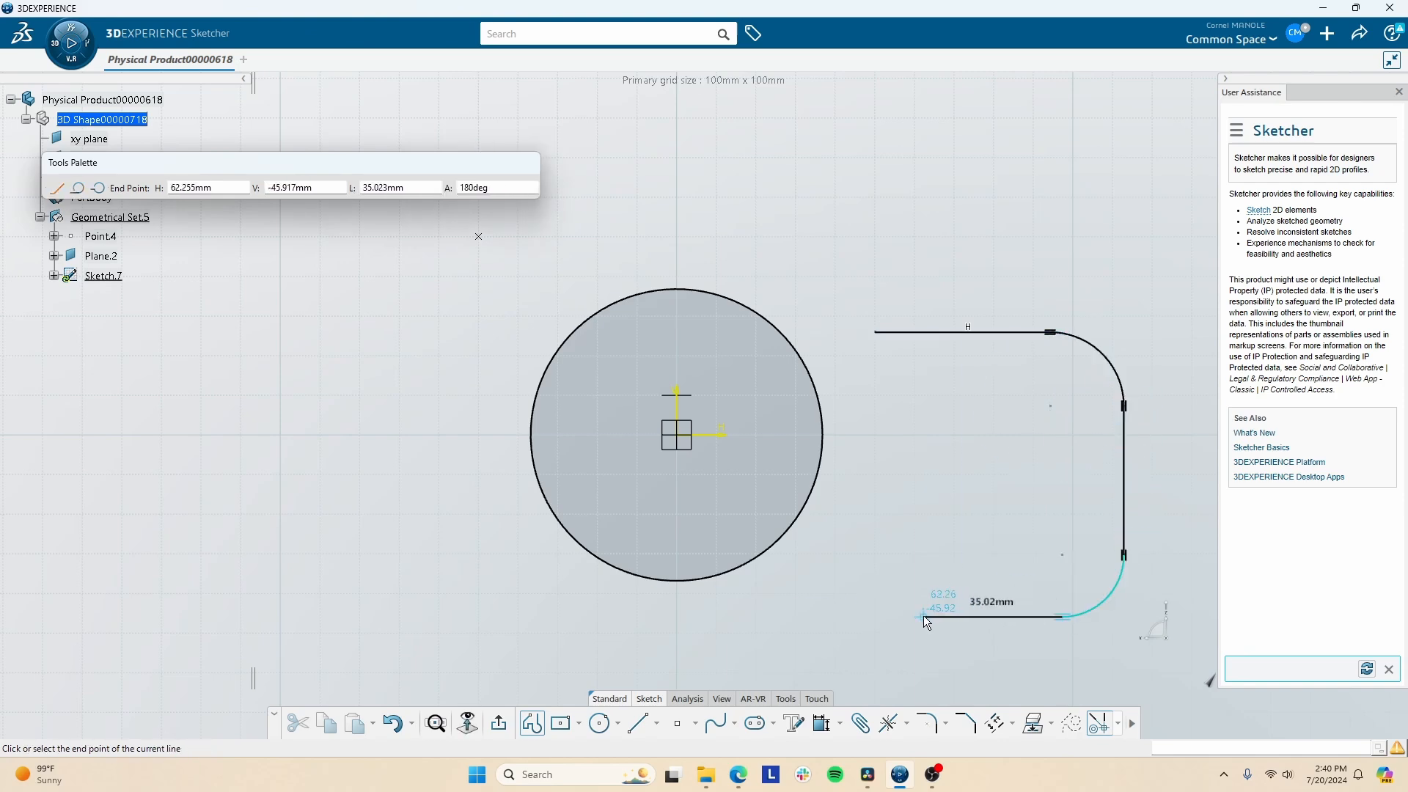
pyautogui.click(876, 616)
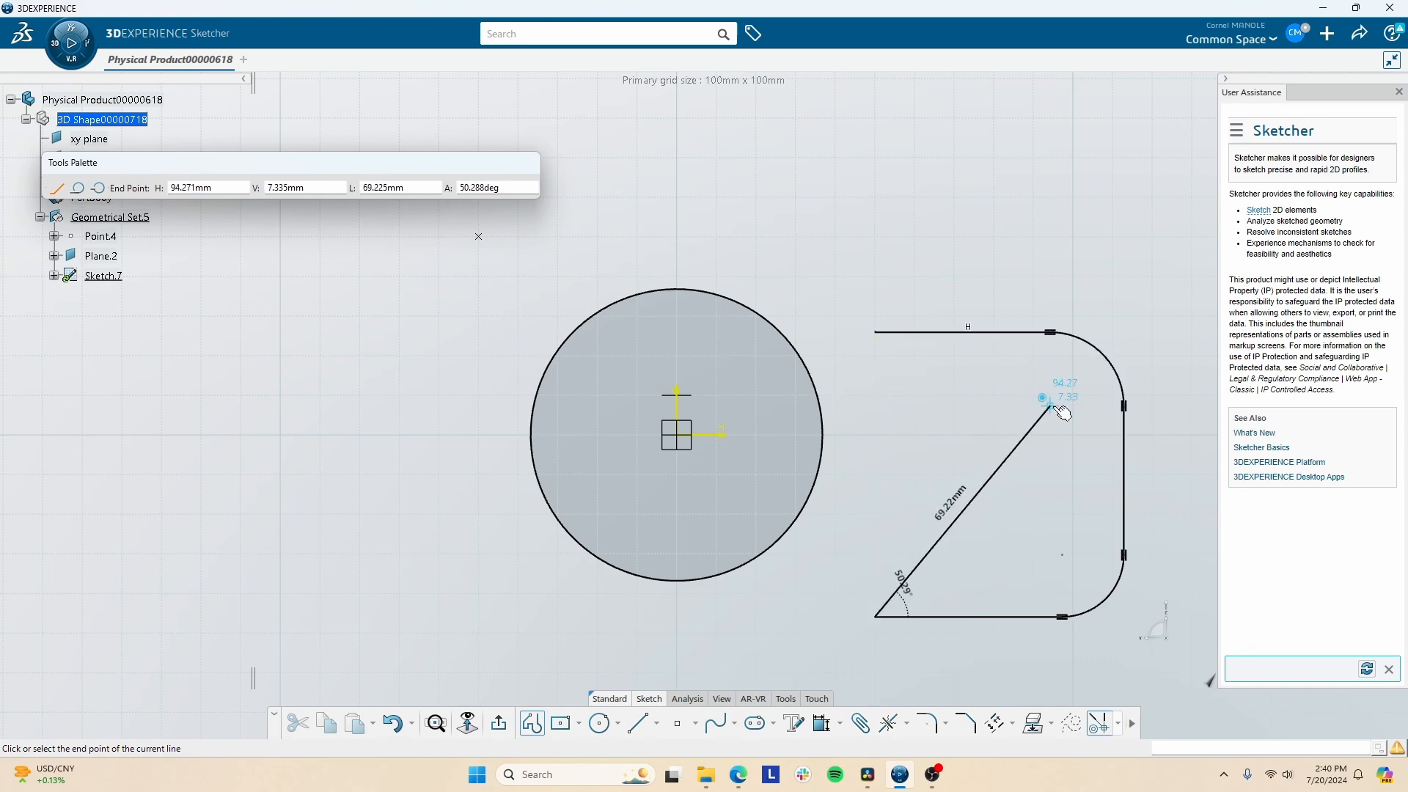
pyautogui.click(874, 331)
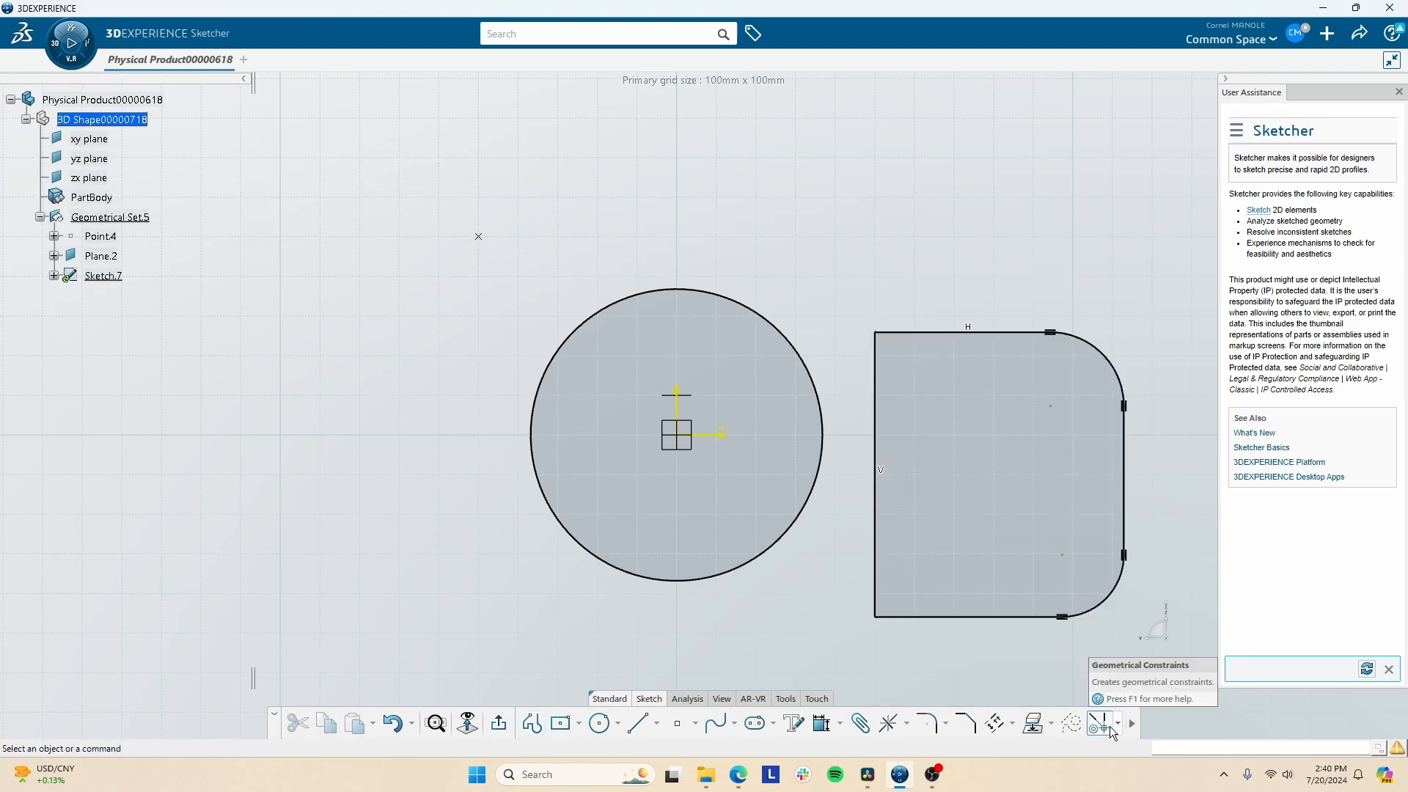
# Step: Toggle the Snap to Point and Geometrical Constraints options of the sketch tools
pyautogui.click(1119, 726)
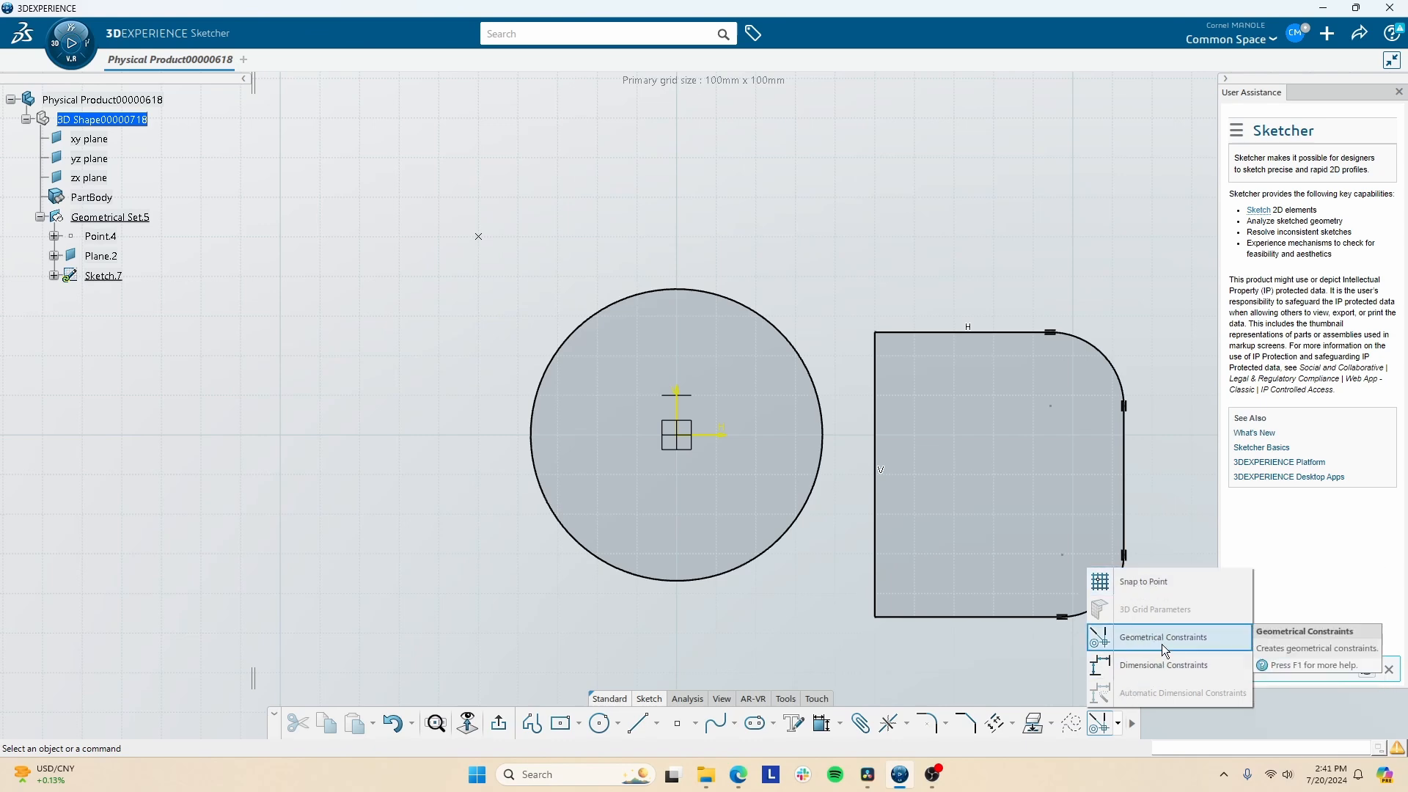
pyautogui.click(1118, 726)
pyautogui.moveTo(833, 538); pyautogui.dragTo(796, 516, button='middle')
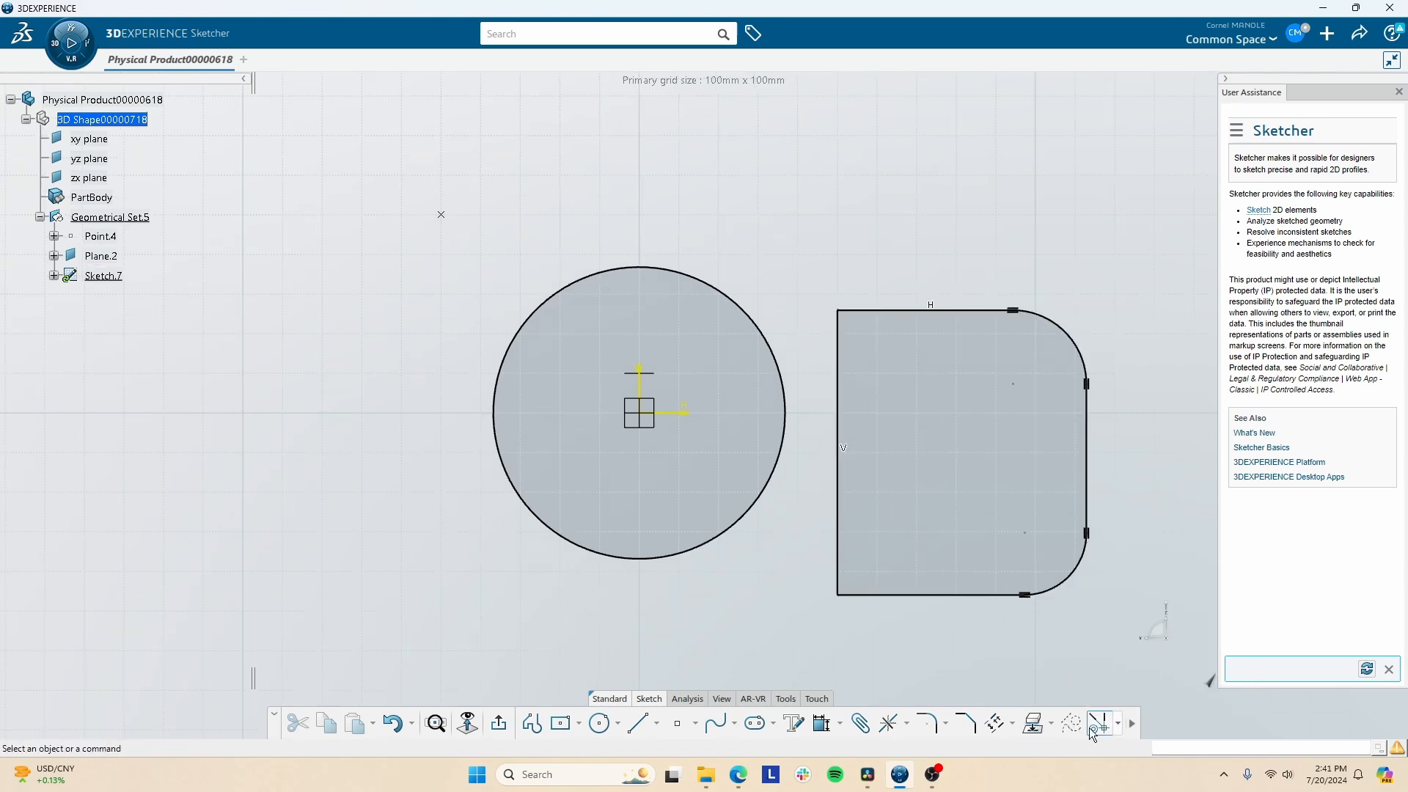
pyautogui.click(1118, 725)
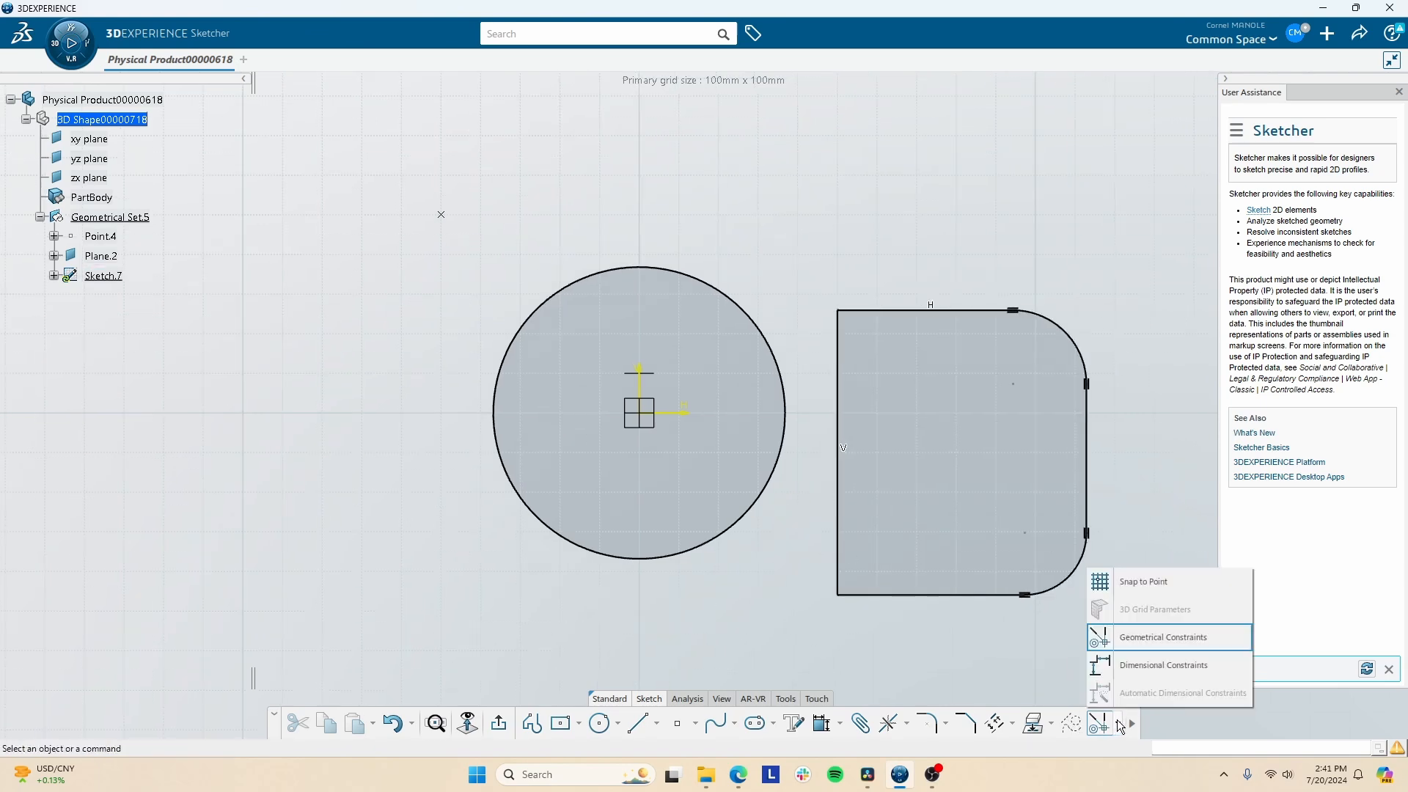
pyautogui.click(1139, 583)
pyautogui.click(1117, 726)
pyautogui.click(1151, 642)
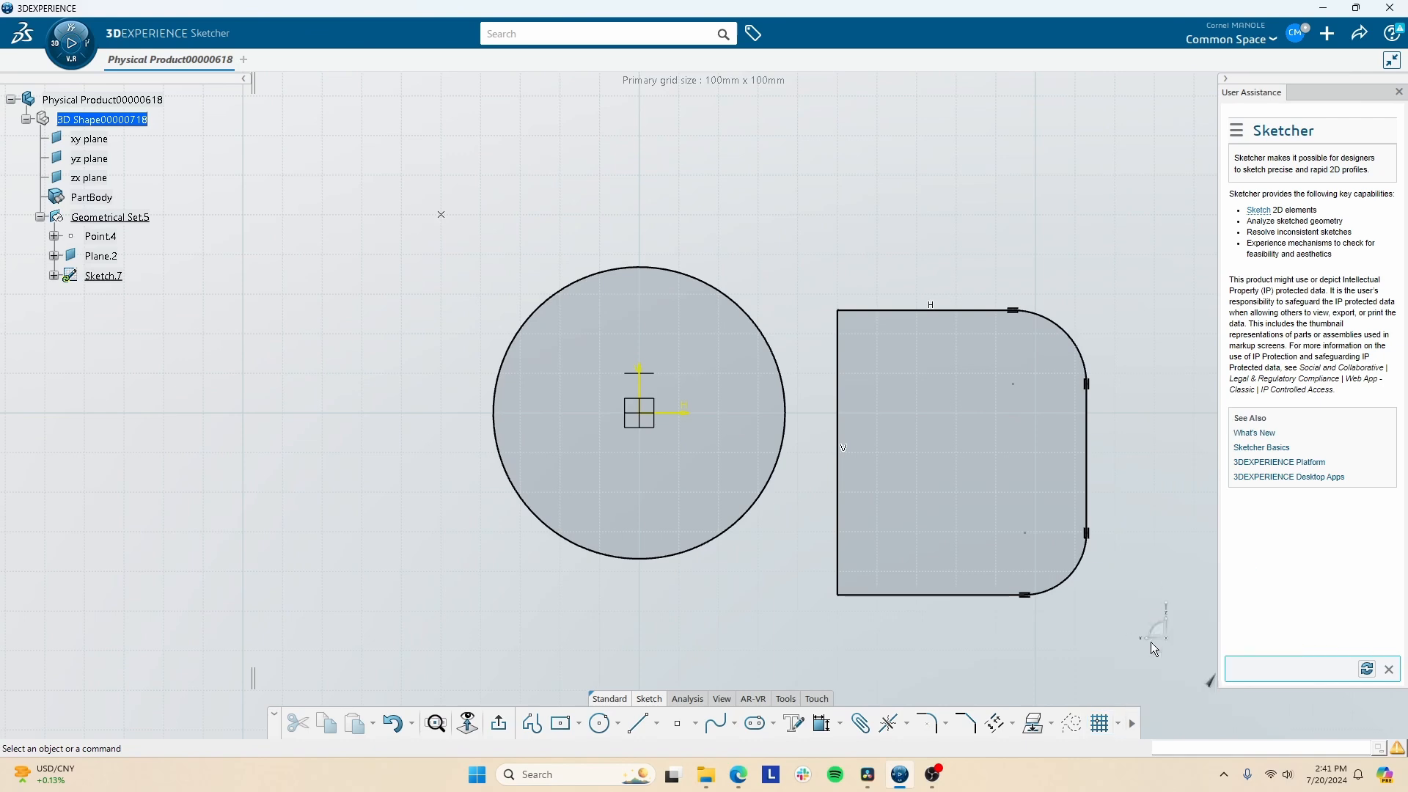
pyautogui.click(1118, 726)
pyautogui.click(1148, 636)
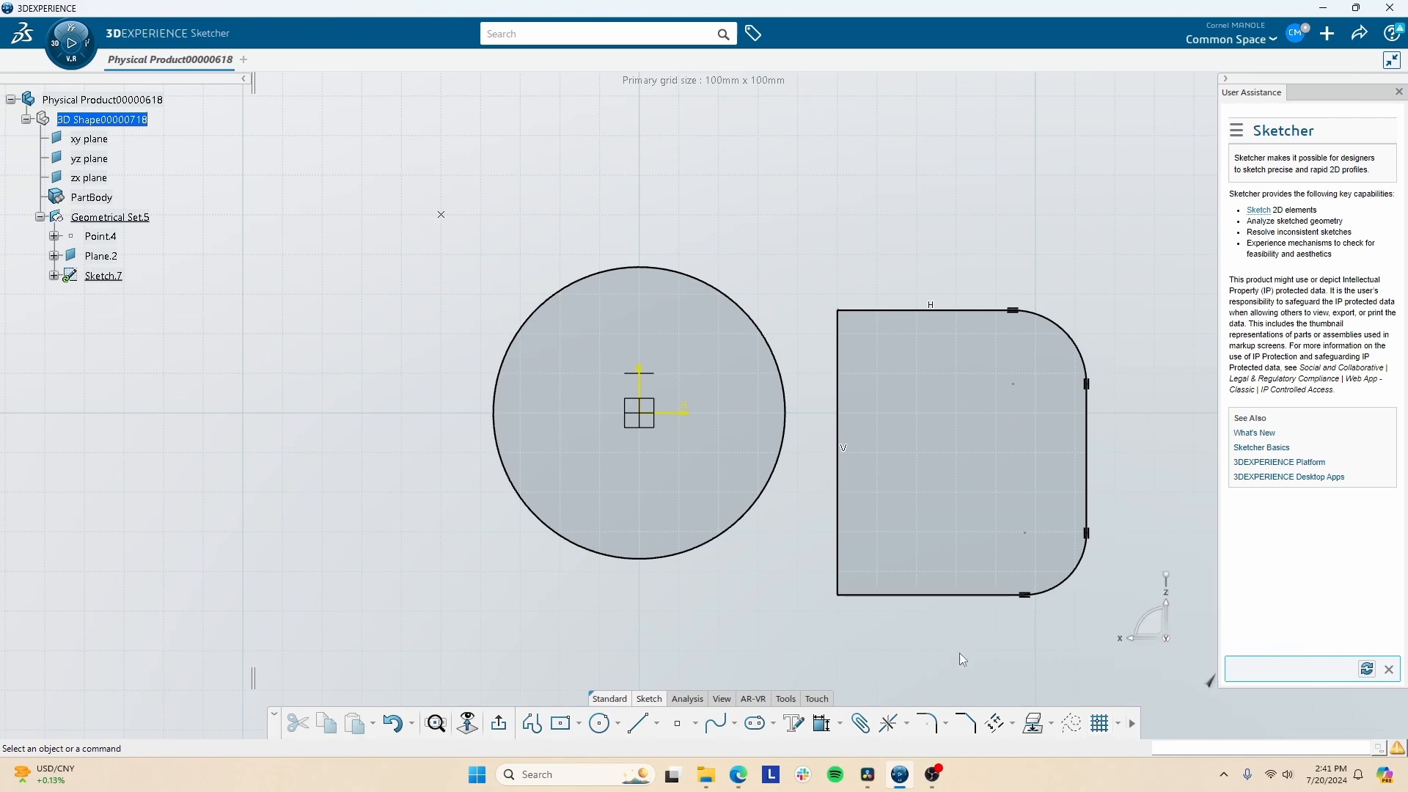
pyautogui.click(1118, 724)
pyautogui.click(1118, 724)
pyautogui.moveTo(789, 604)
pyautogui.mouseDown(button='middle')
pyautogui.moveTo(821, 613)
pyautogui.moveTo(798, 595)
pyautogui.mouseUp(button='middle')
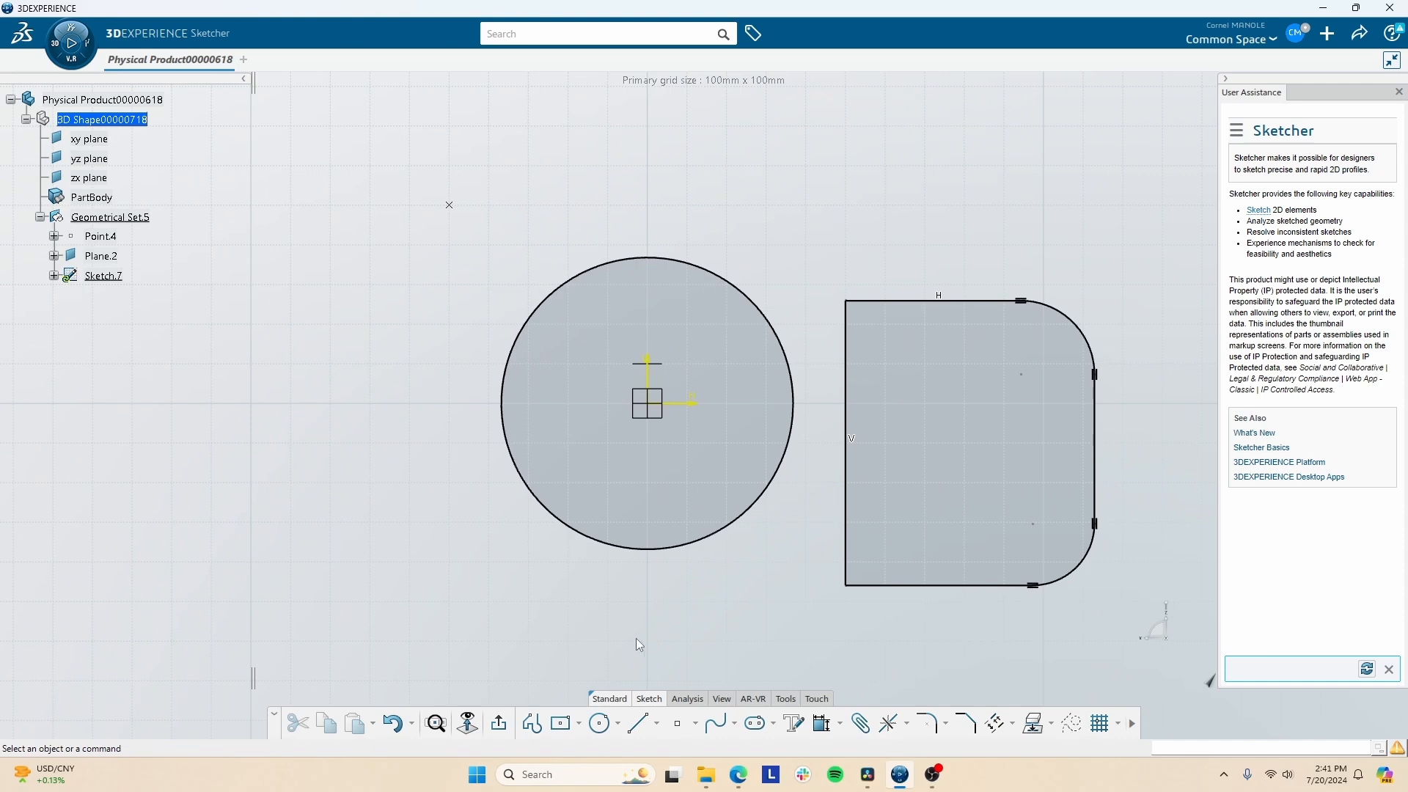
# Step: Sketch an open profile at the lower left of the circle from two straight lines, a tangent arc and a final slanted line
pyautogui.click(532, 724)
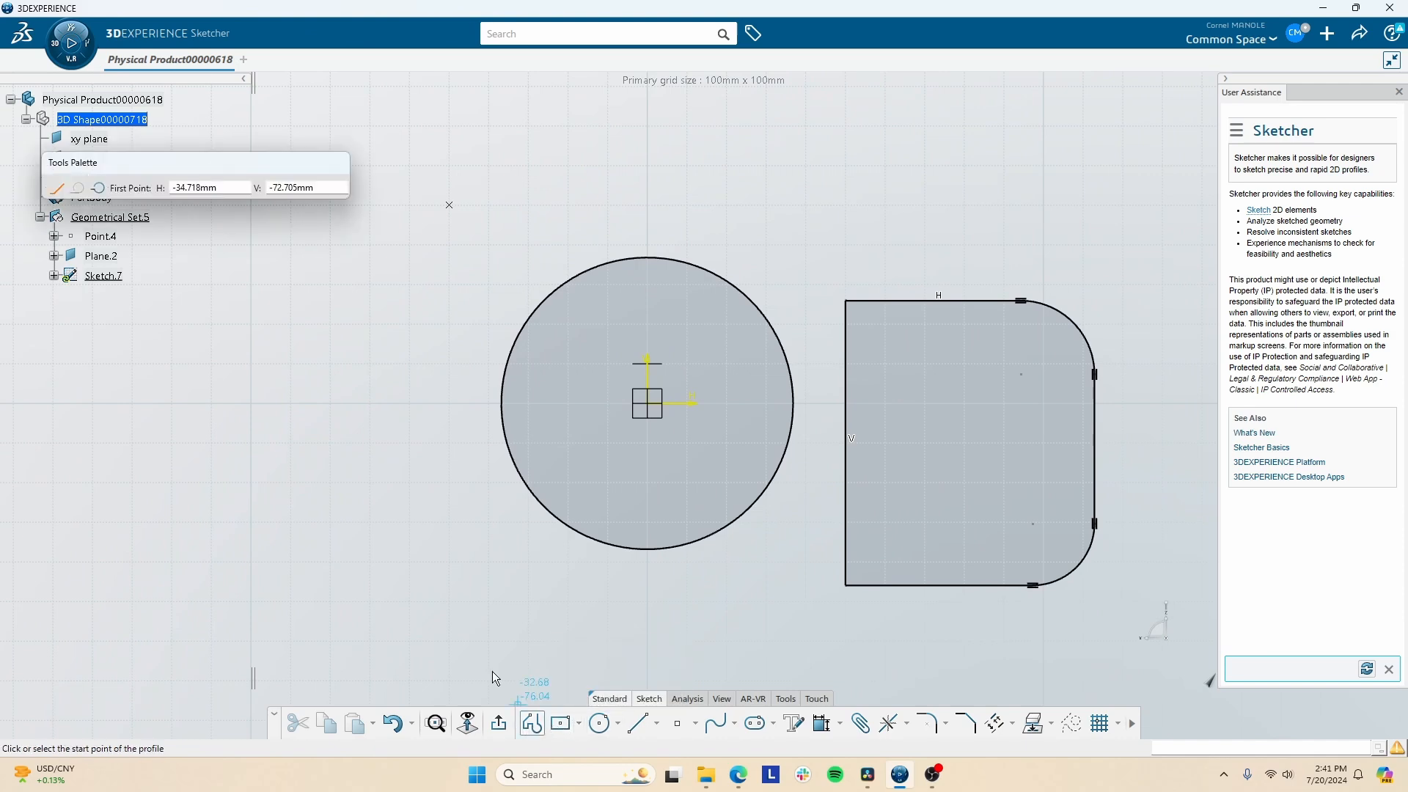
pyautogui.click(397, 543)
pyautogui.click(509, 635)
pyautogui.moveTo(345, 644); pyautogui.dragTo(284, 584)
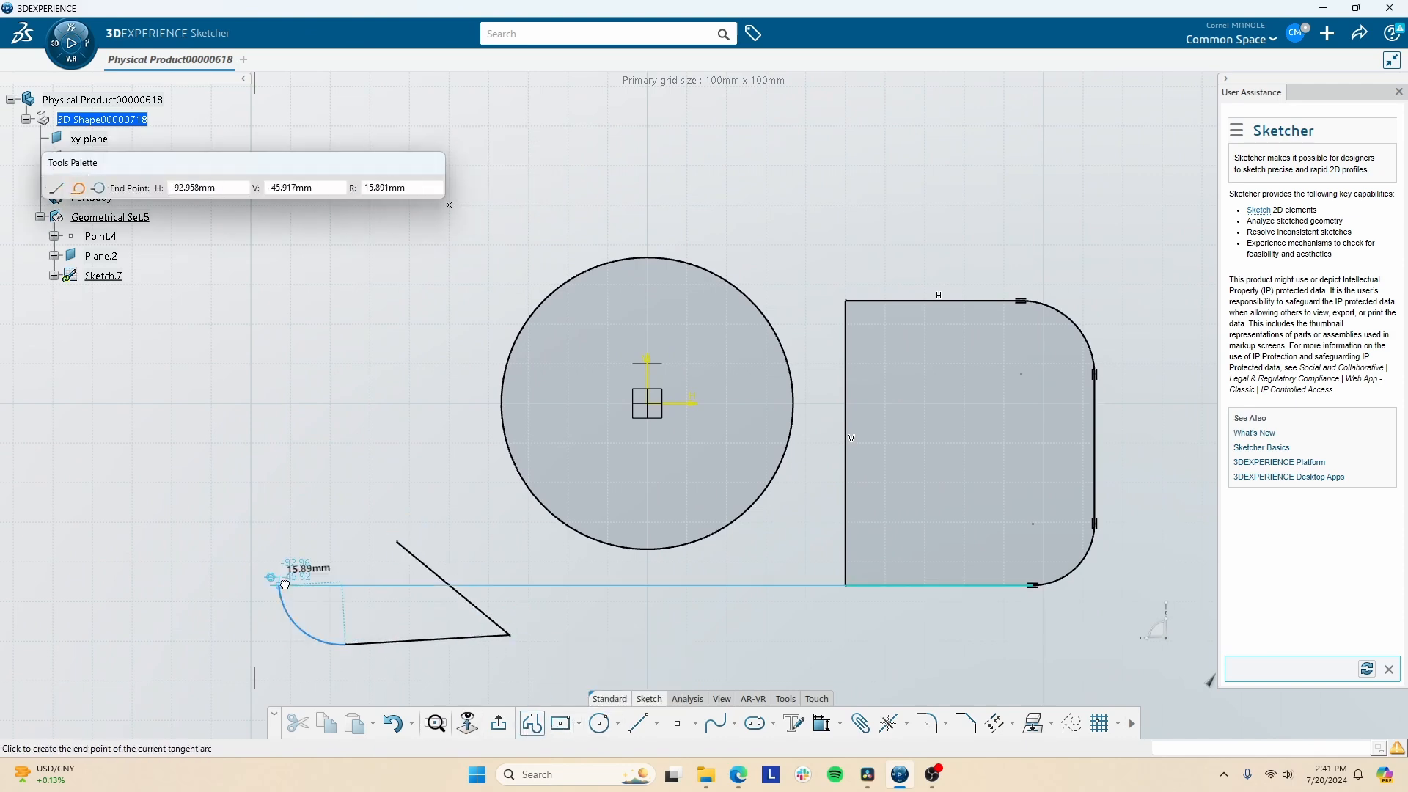
pyautogui.click(259, 529)
pyautogui.click(334, 450)
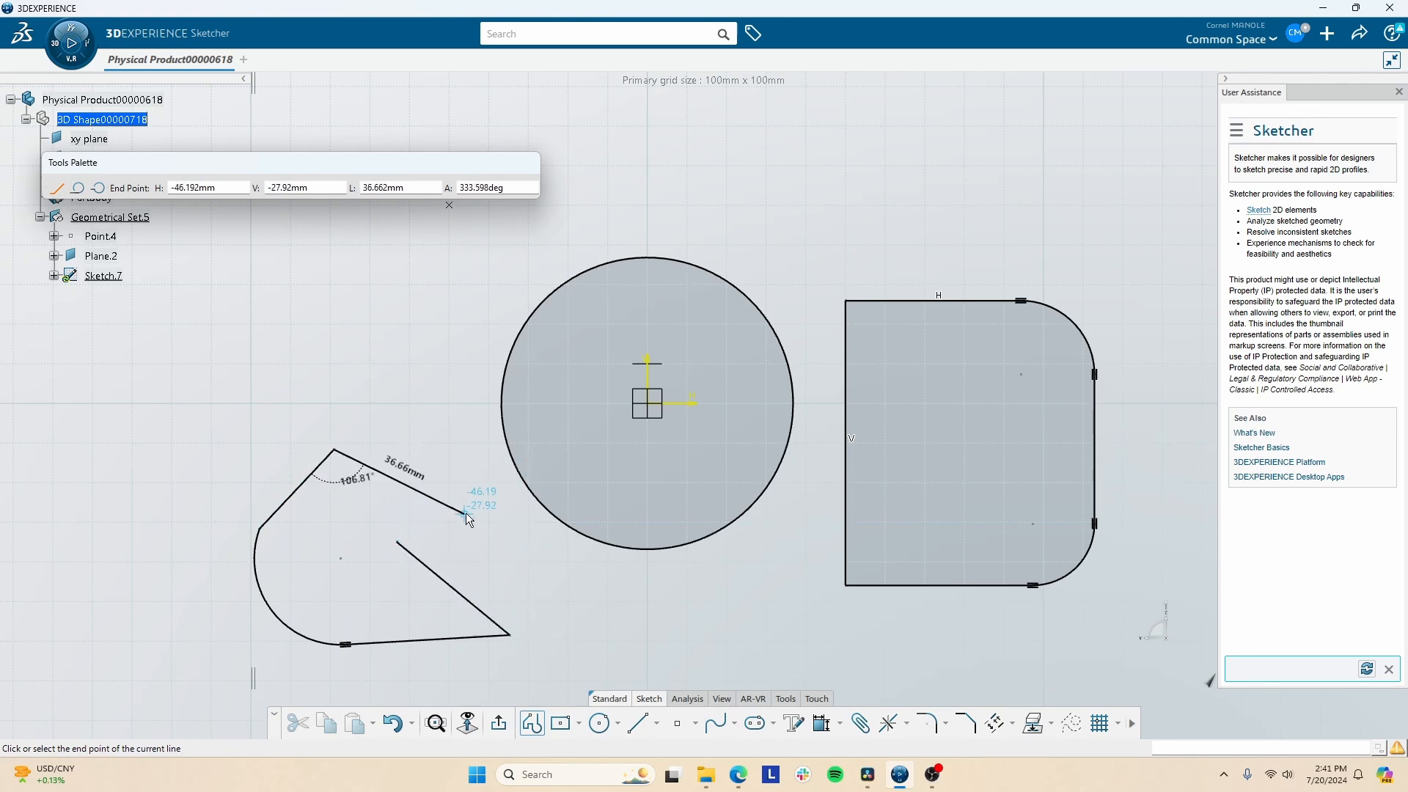
pyautogui.press('Escape')
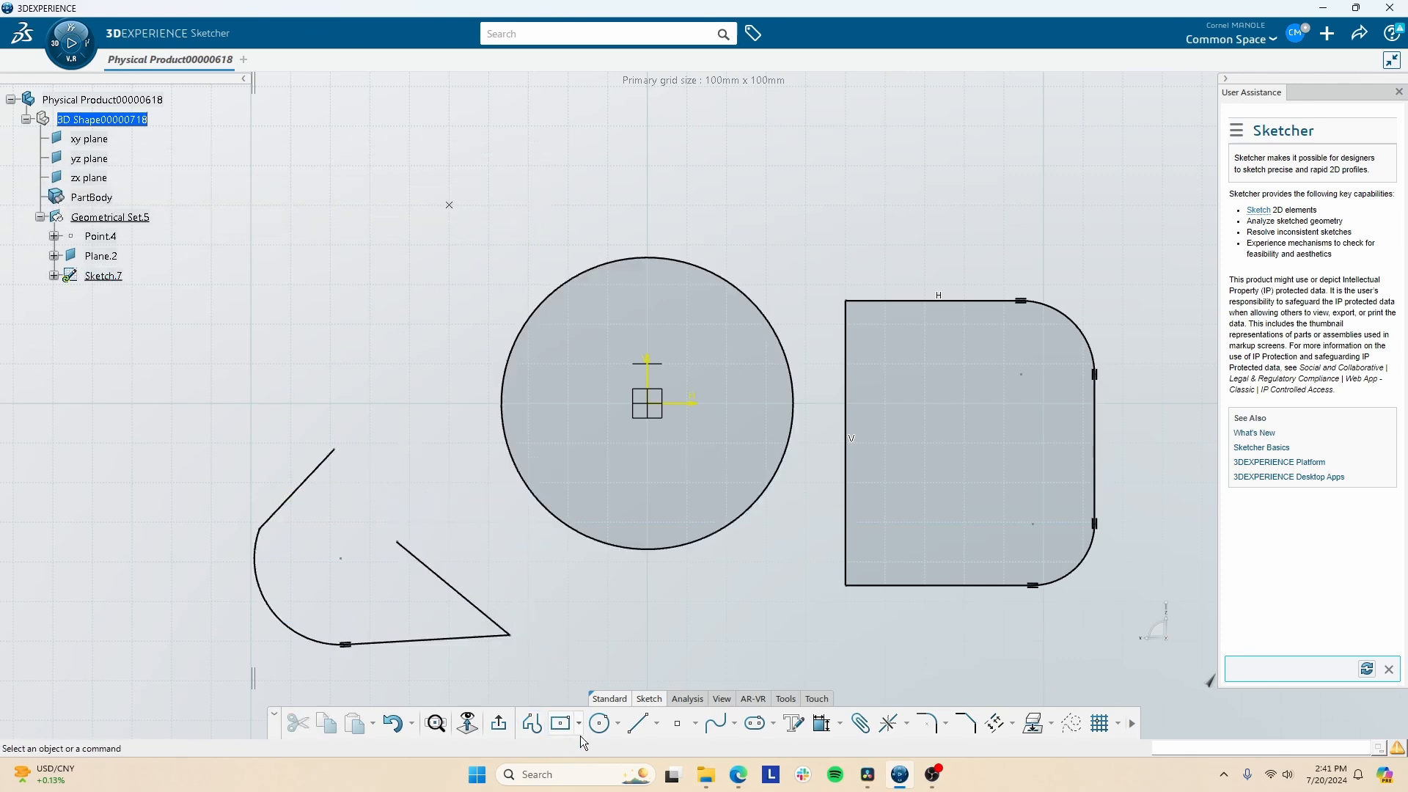
# Step: Sketch a centered rectangle on the sketch origin inside the circle, about 25 mm wide and 29 mm high
pyautogui.click(579, 724)
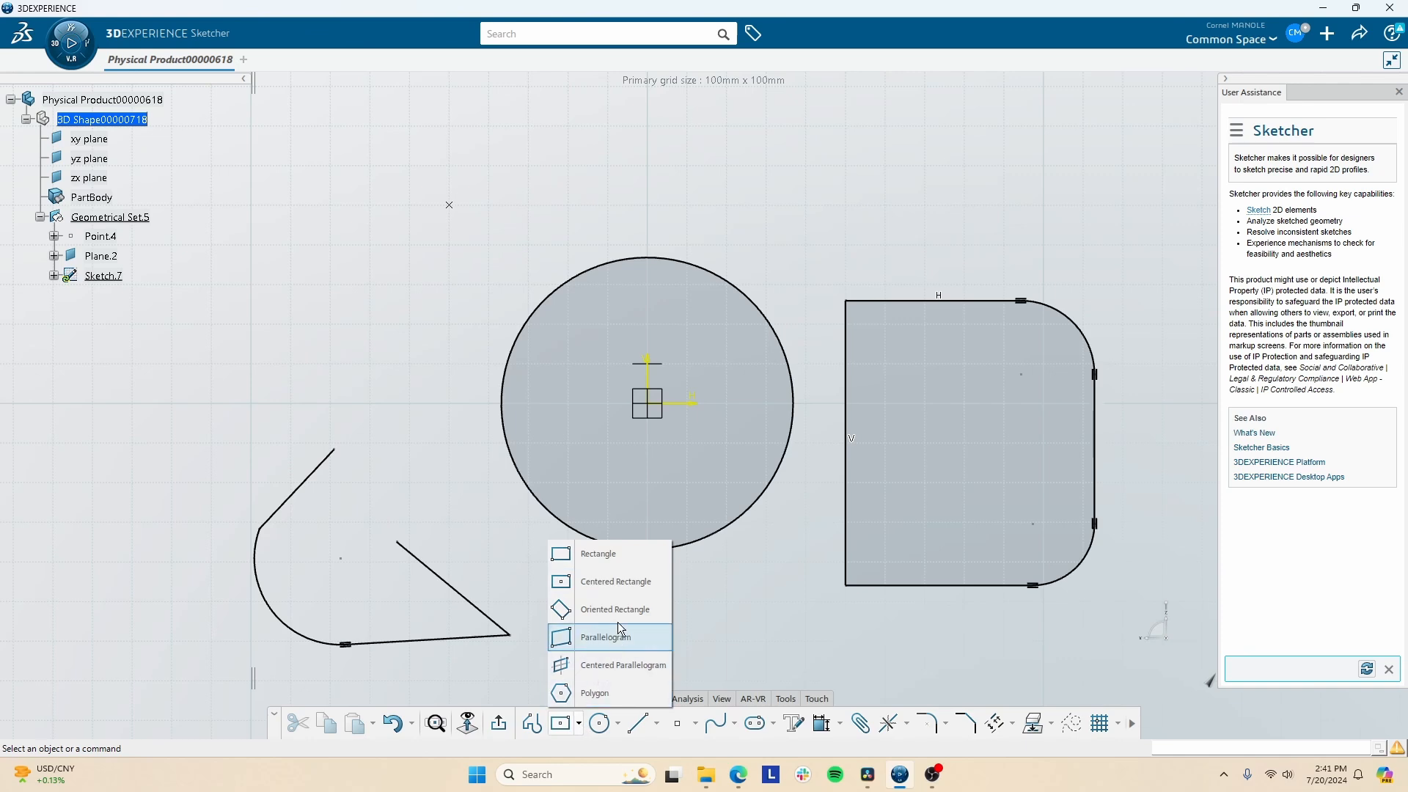
pyautogui.click(592, 583)
pyautogui.click(647, 402)
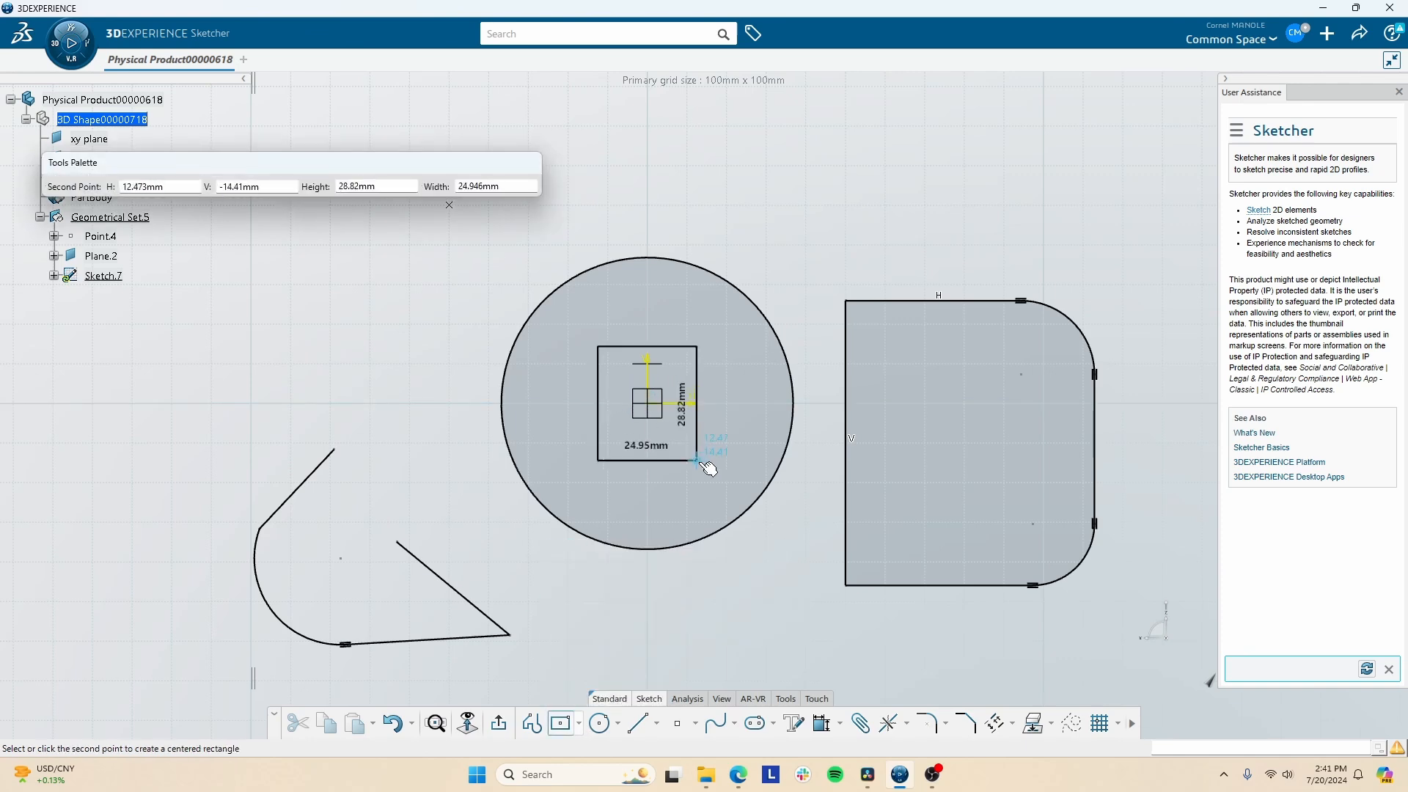
pyautogui.click(697, 462)
pyautogui.click(738, 668)
# Step: Delete all the sketched geometry: the circle, the centered rectangle and both profiles
pyautogui.moveTo(882, 561); pyautogui.dragTo(779, 577, button='middle')
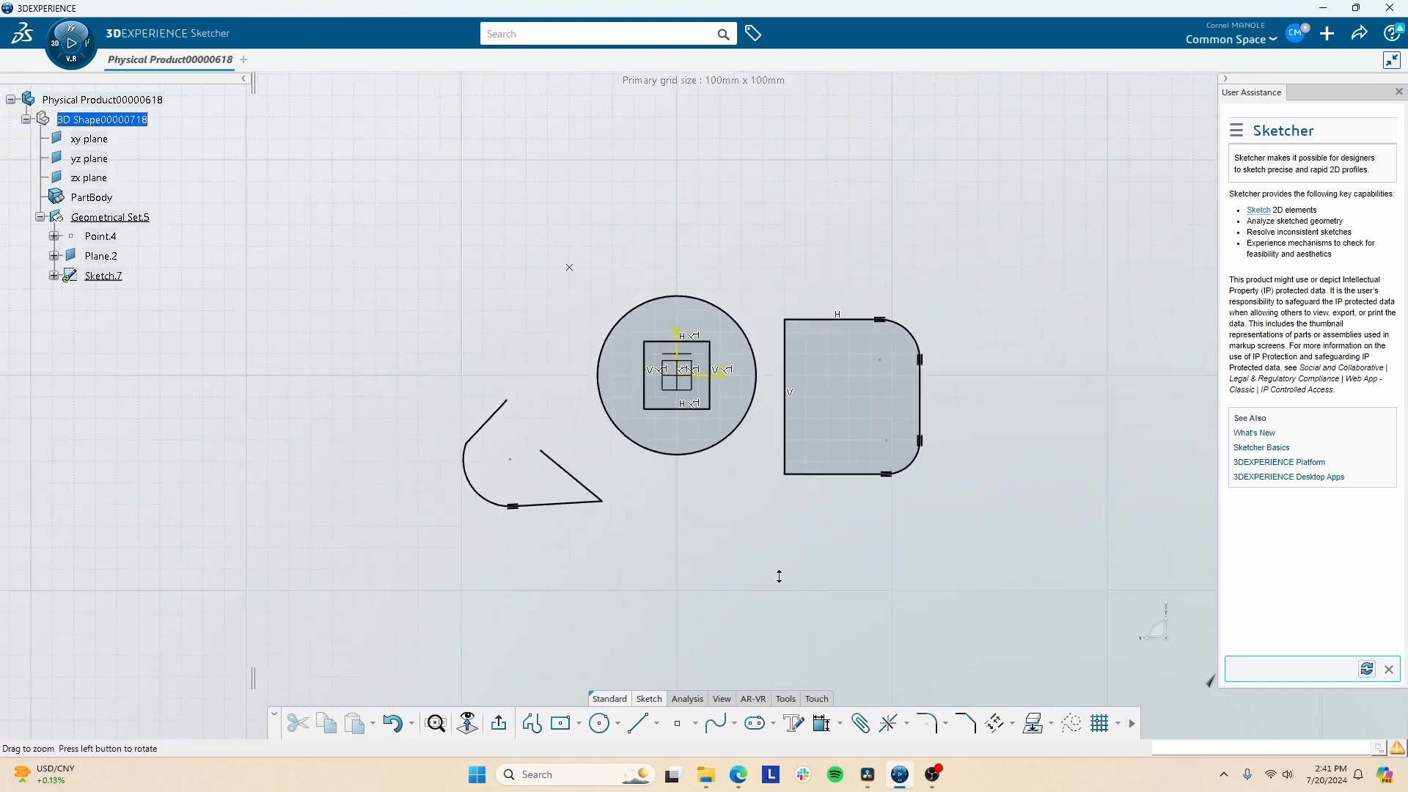
pyautogui.moveTo(1130, 236); pyautogui.dragTo(297, 666)
pyautogui.press('Delete')
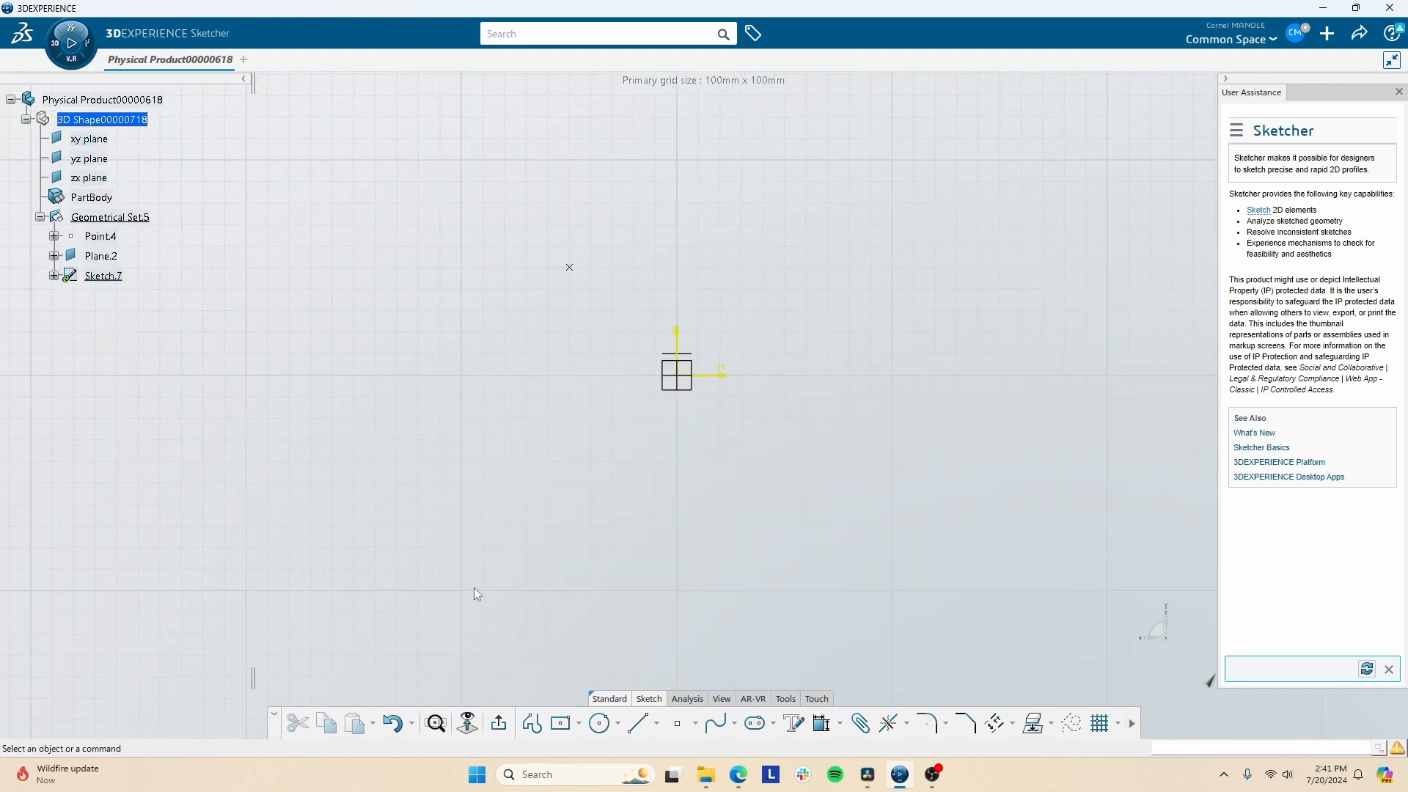
pyautogui.click(656, 724)
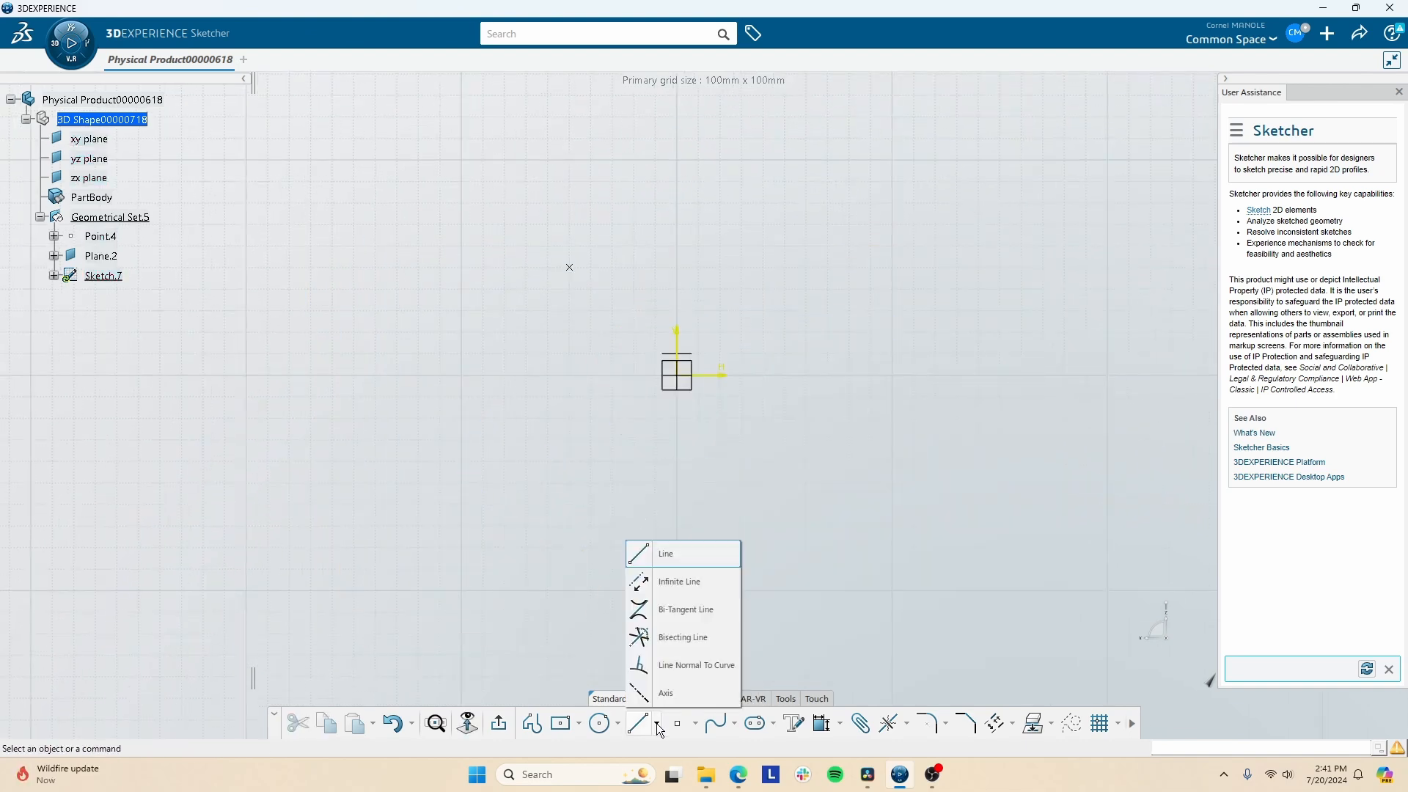
pyautogui.click(694, 727)
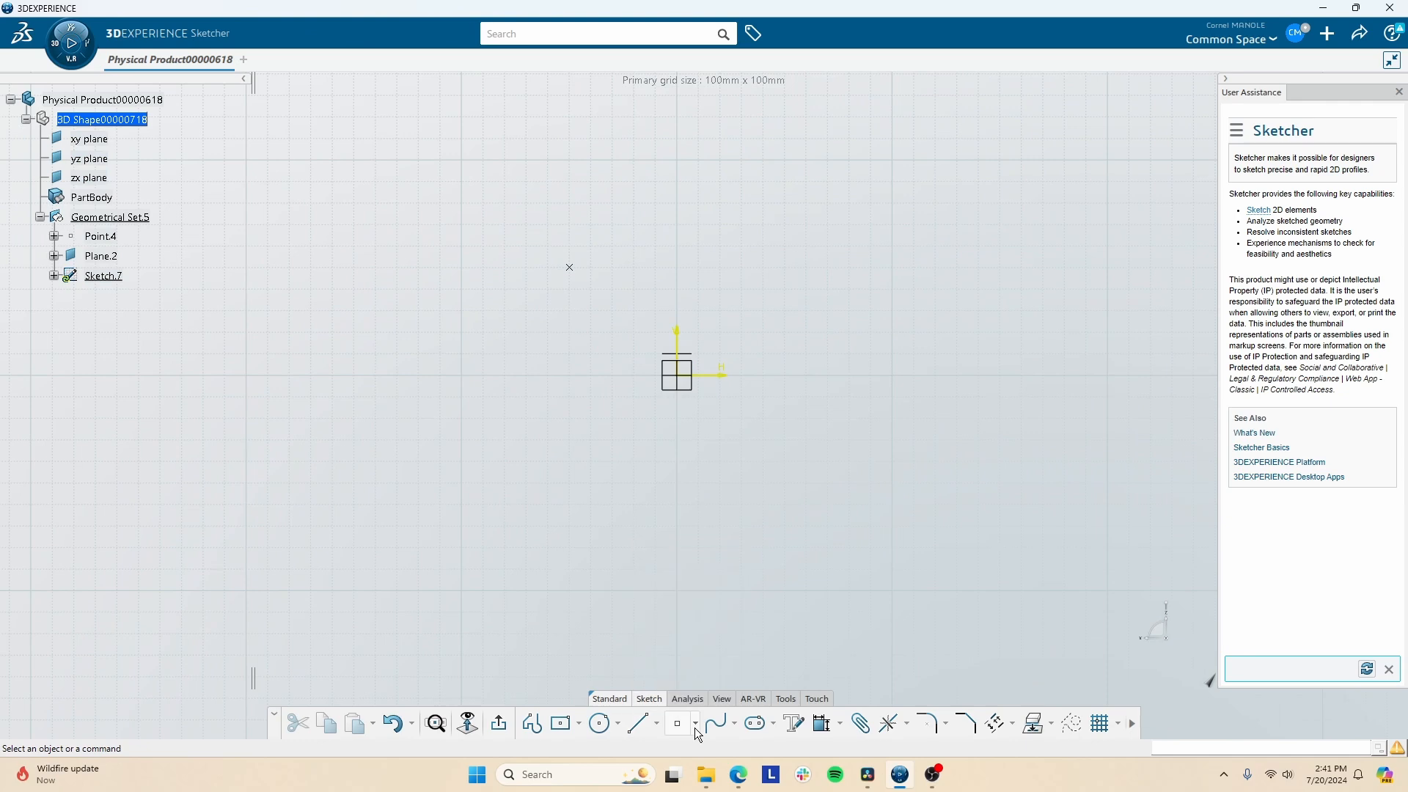
pyautogui.click(696, 728)
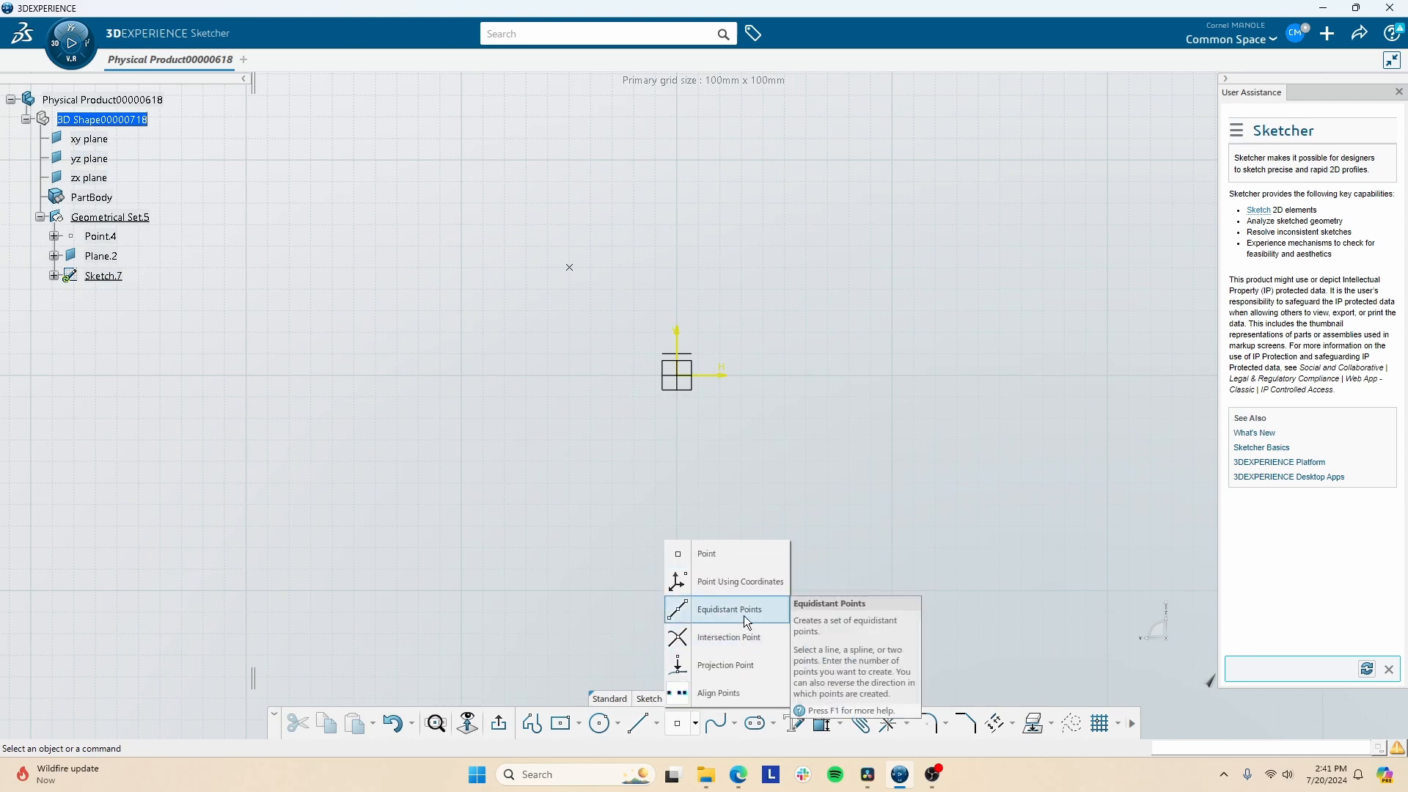
pyautogui.click(734, 724)
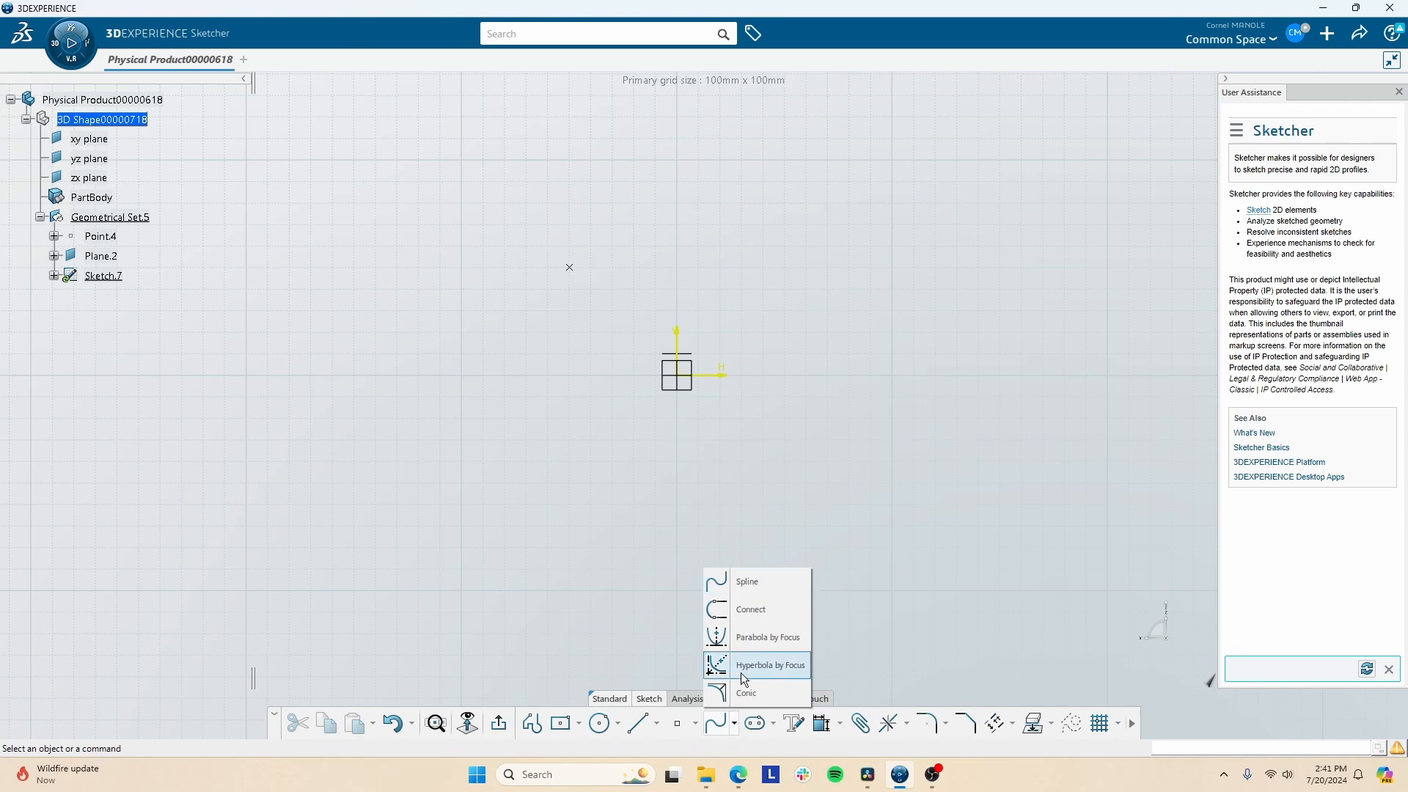
pyautogui.click(736, 724)
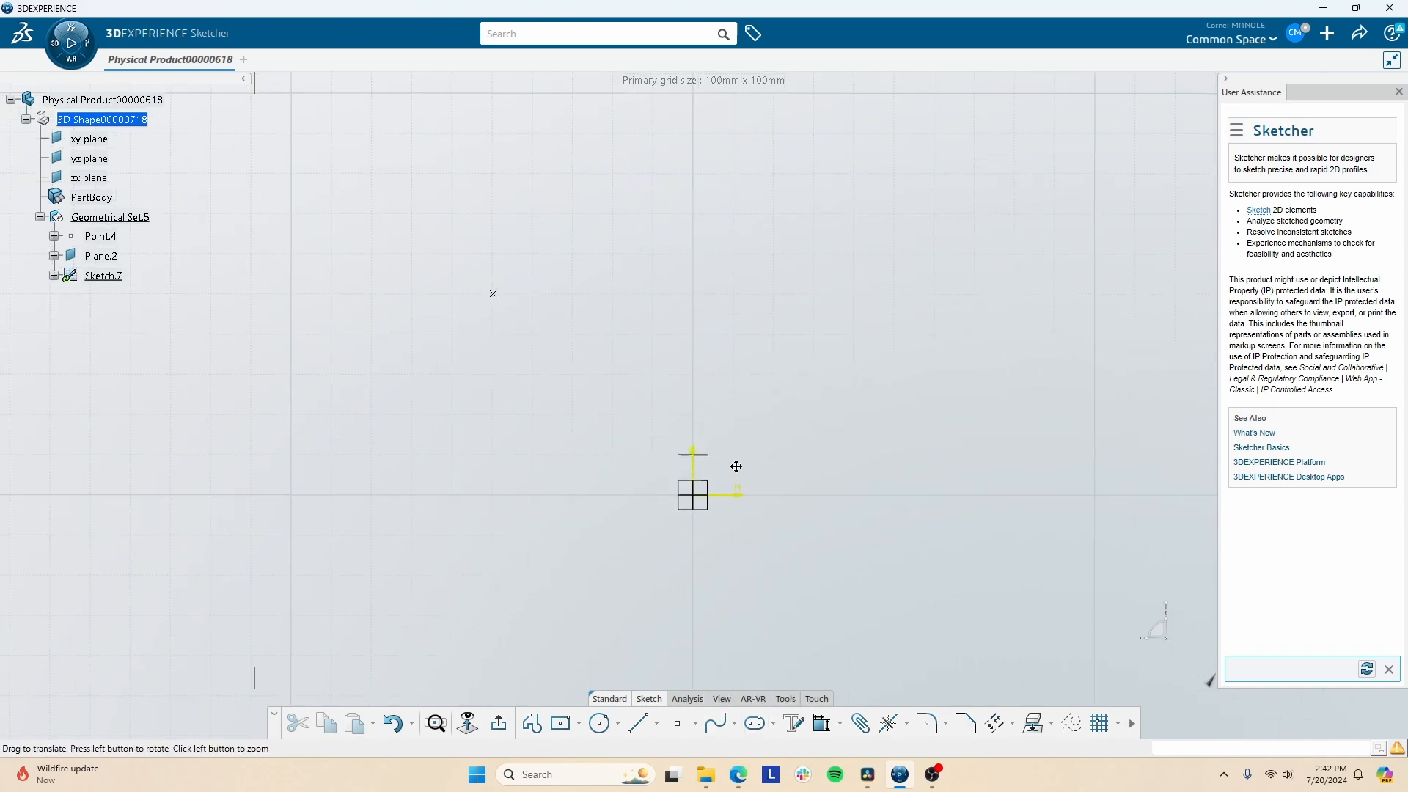
pyautogui.click(774, 724)
pyautogui.click(773, 724)
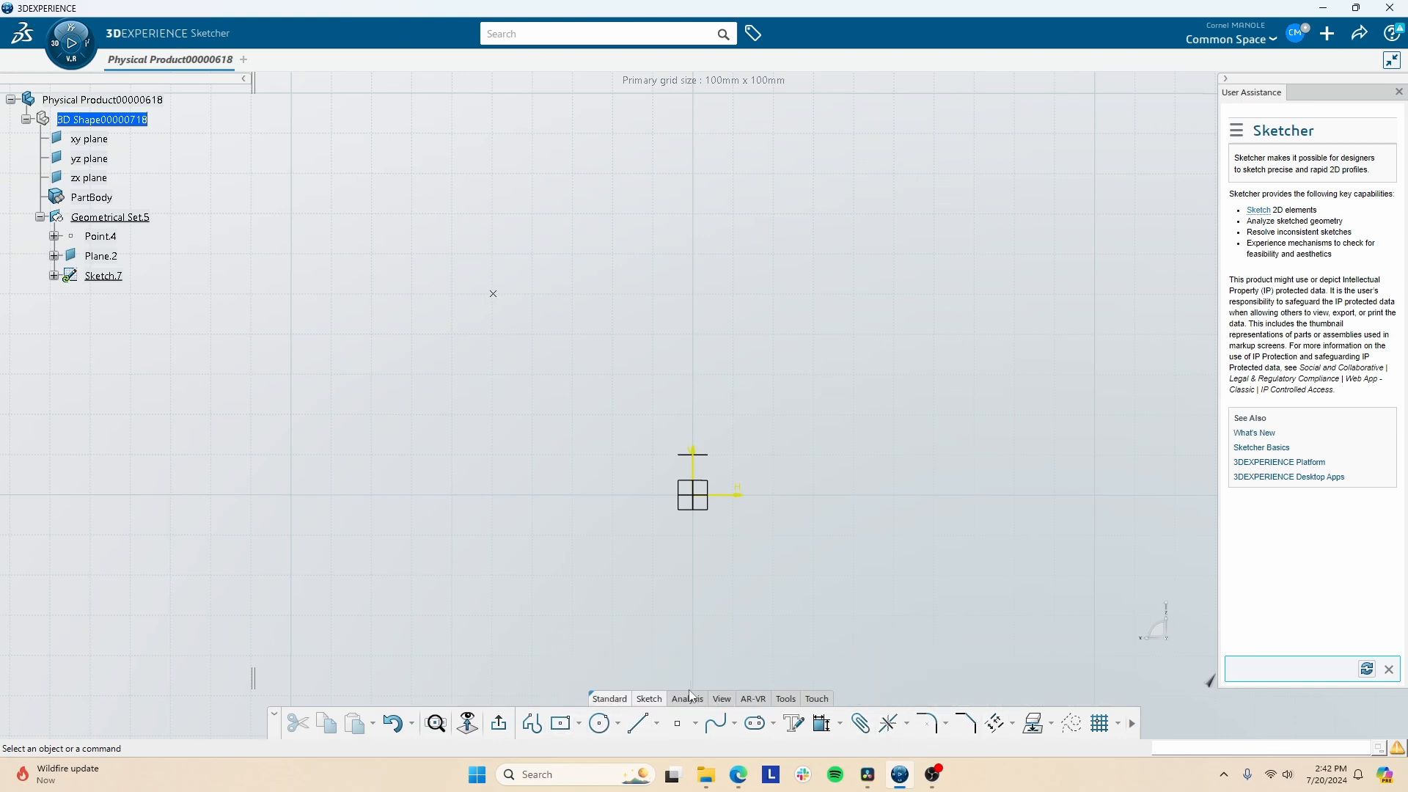
# Step: Sketch a centered rectangle on the sketch origin, about 54 mm high and somewhat wider than it is high
pyautogui.click(561, 723)
pyautogui.click(700, 495)
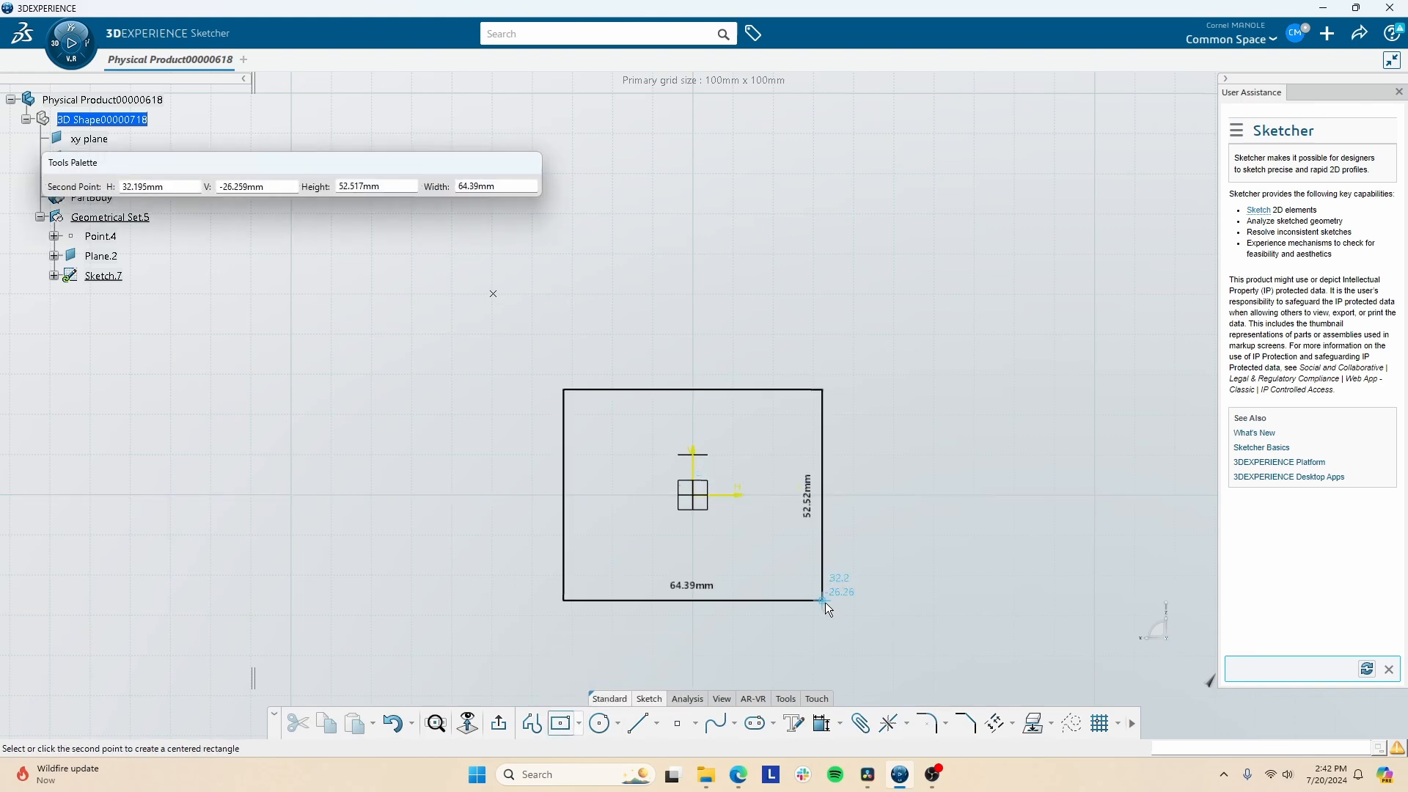
pyautogui.click(830, 603)
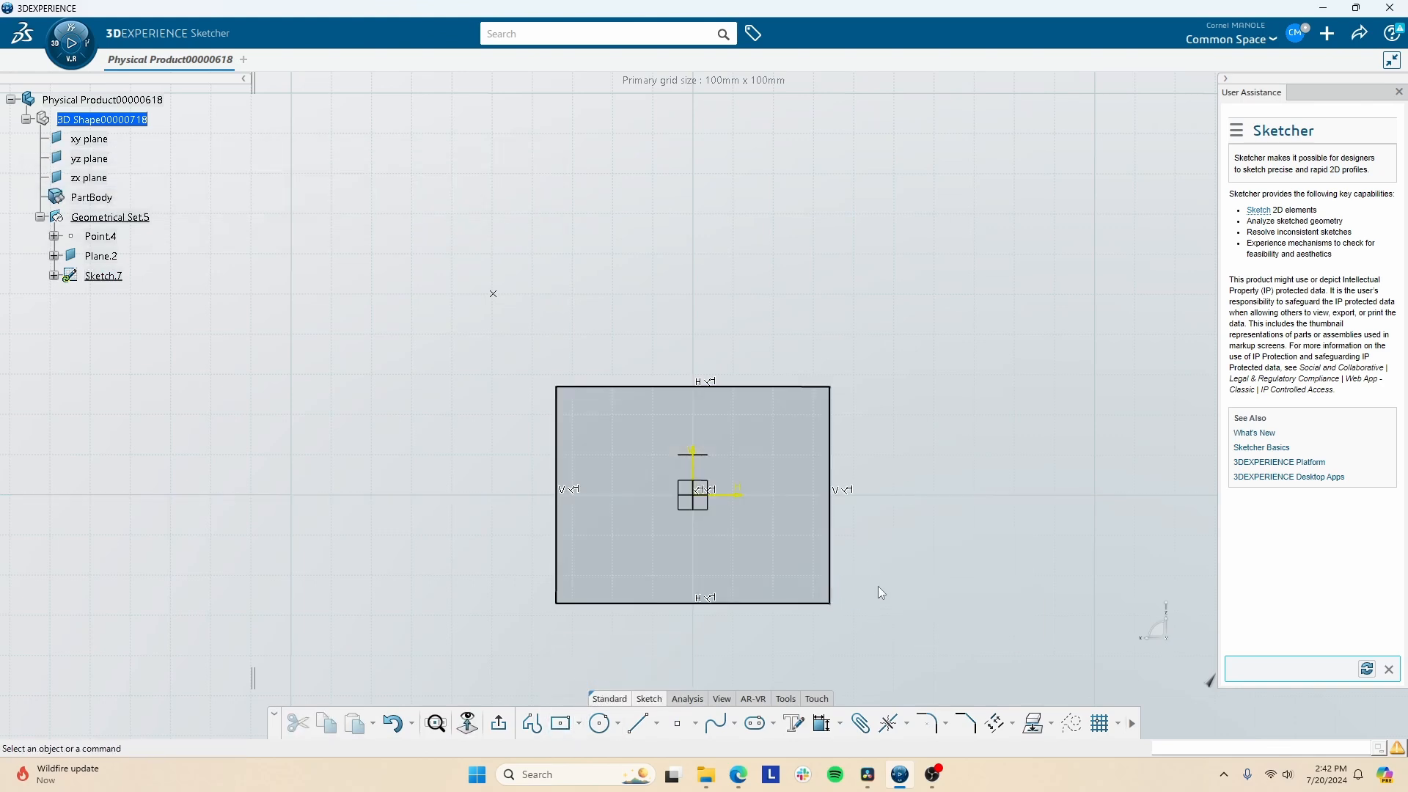
# Step: Dimension the rectangle's height at its drawn size, declining to scale the other sketch elements
pyautogui.click(822, 724)
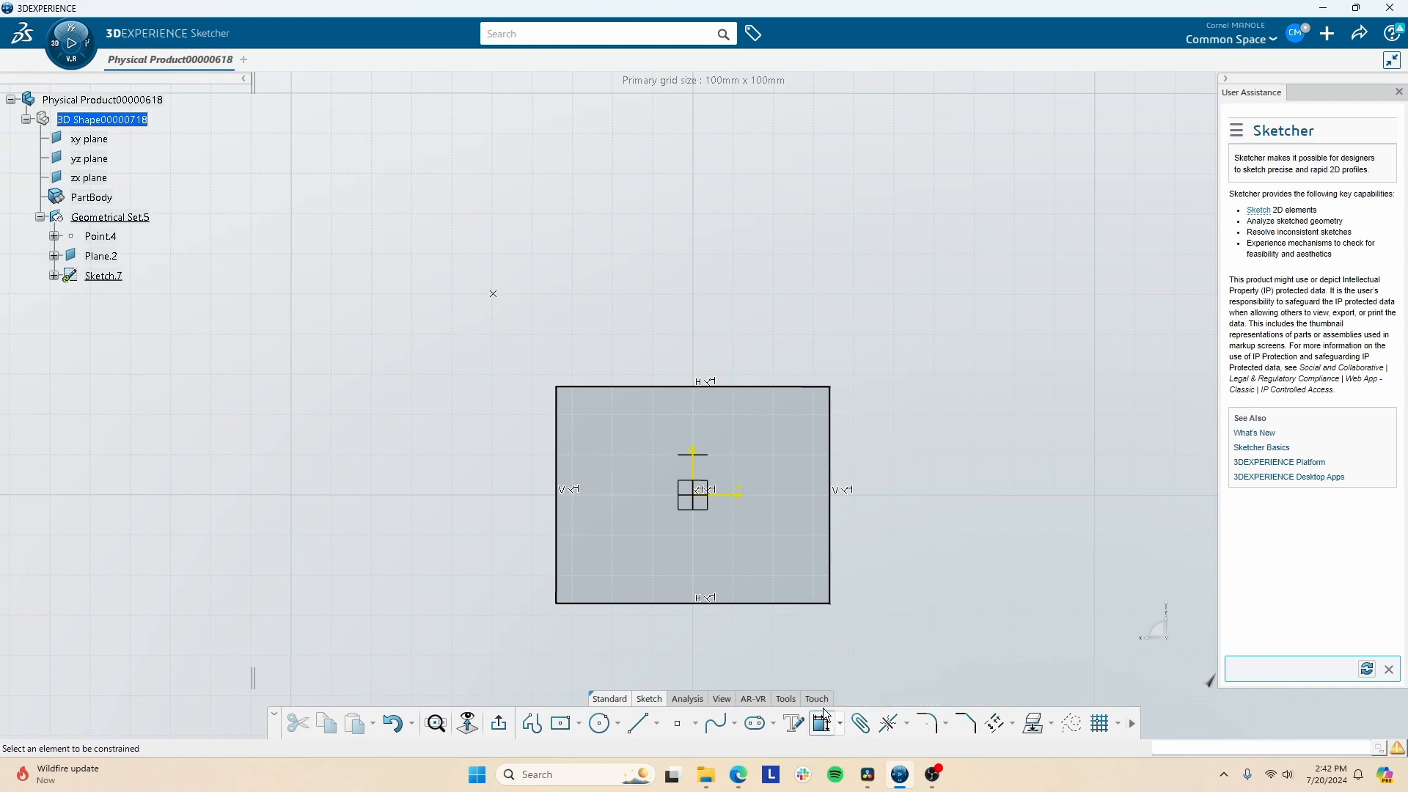
pyautogui.click(830, 571)
pyautogui.press('Return')
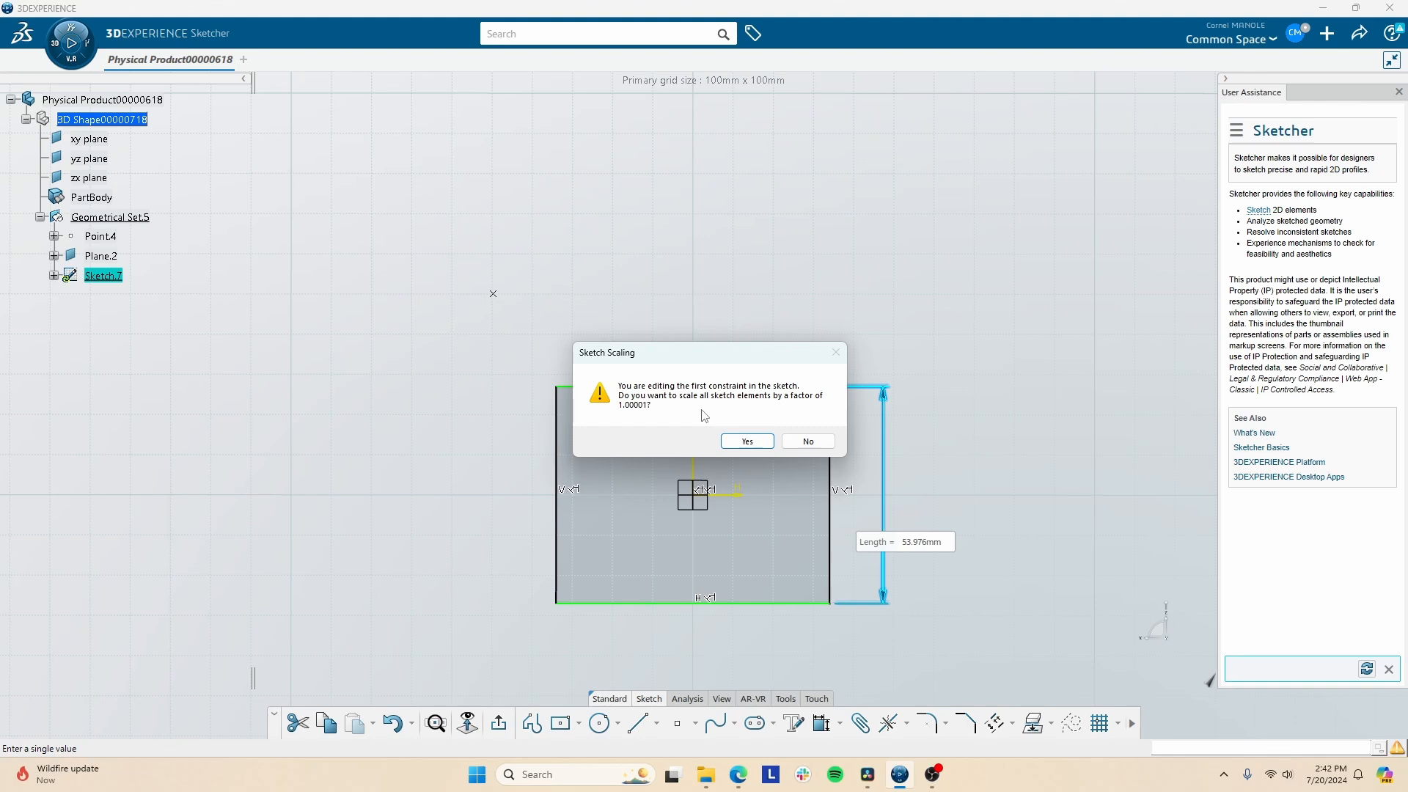
pyautogui.click(818, 444)
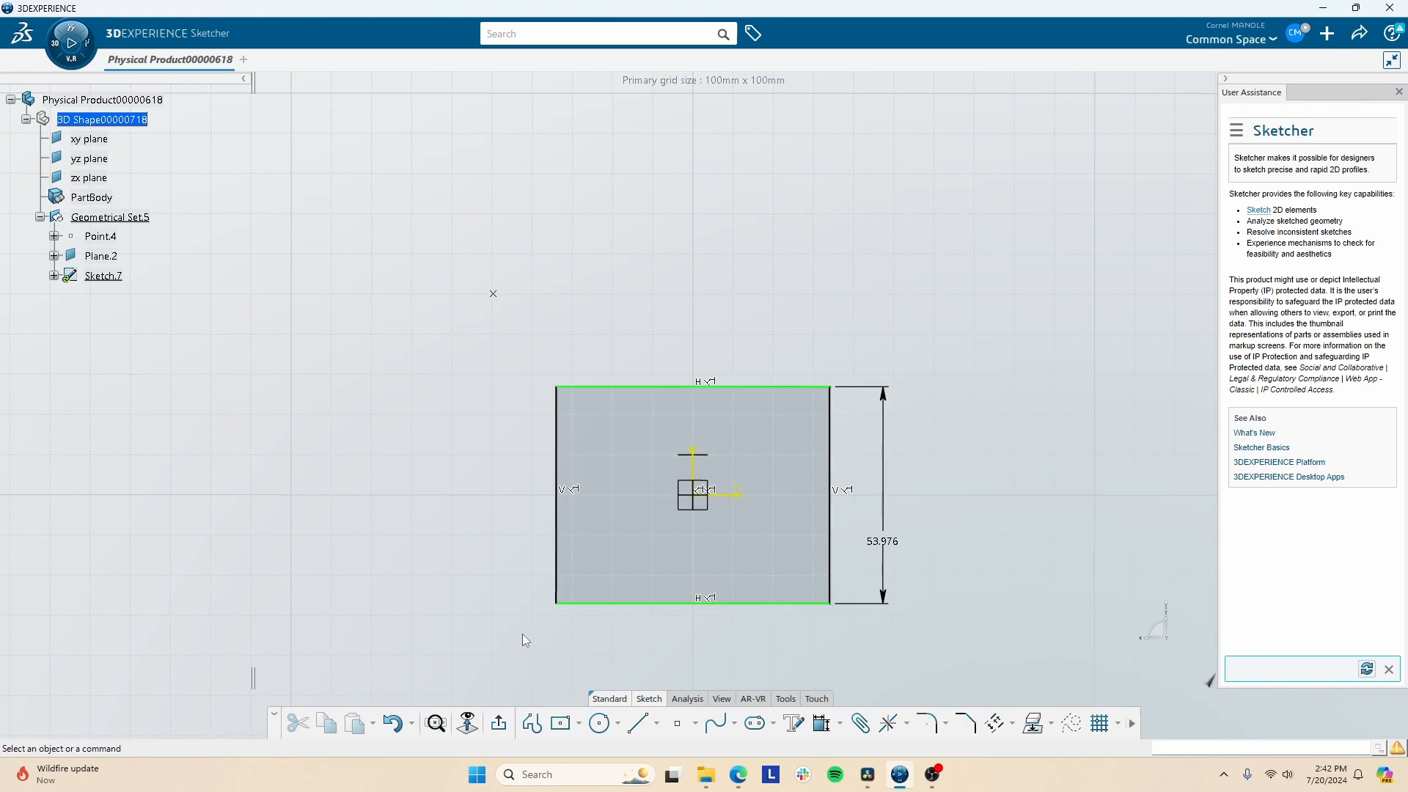
# Step: Stretch the rectangle outward by its left edge, and constrain its width to 85 mm
pyautogui.moveTo(556, 574); pyautogui.dragTo(531, 571)
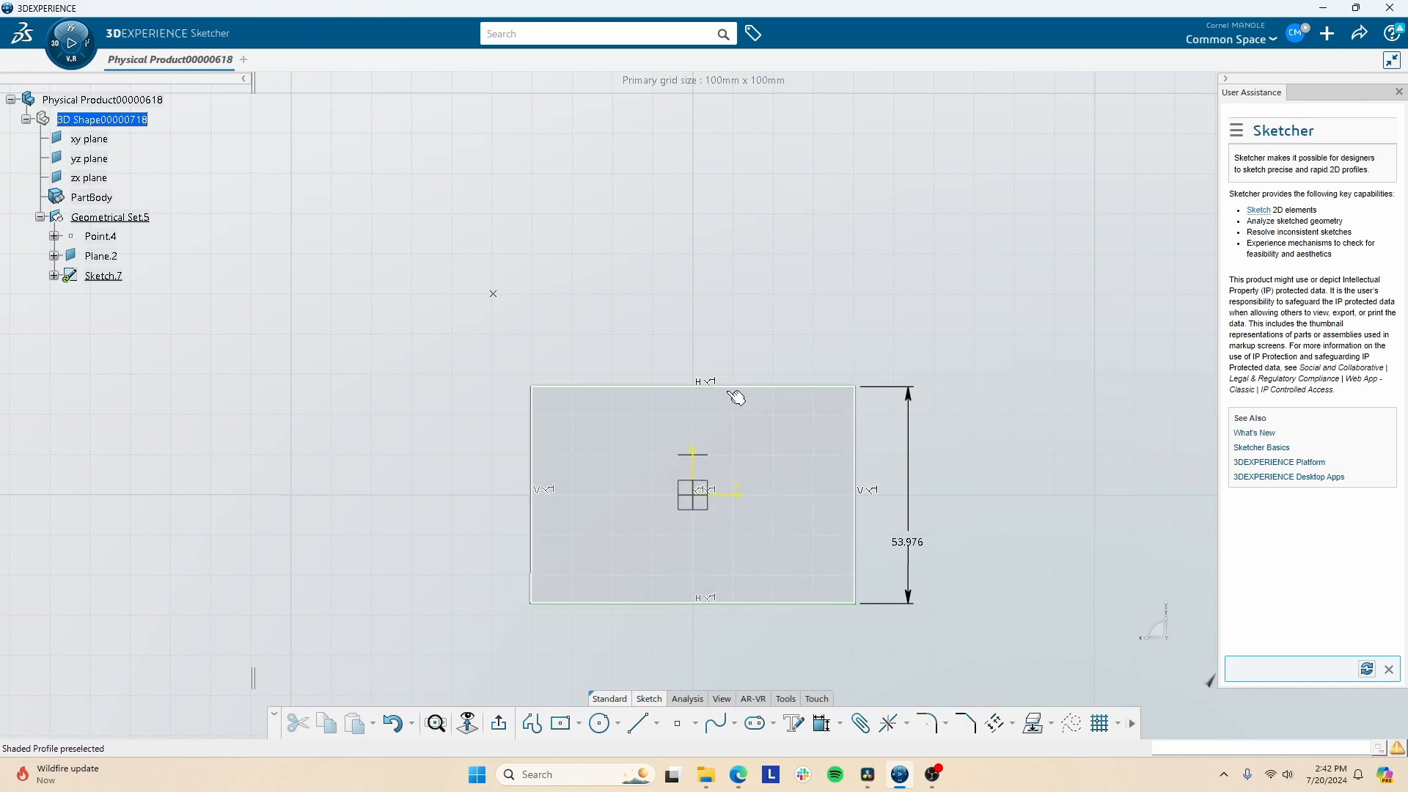
pyautogui.click(765, 389)
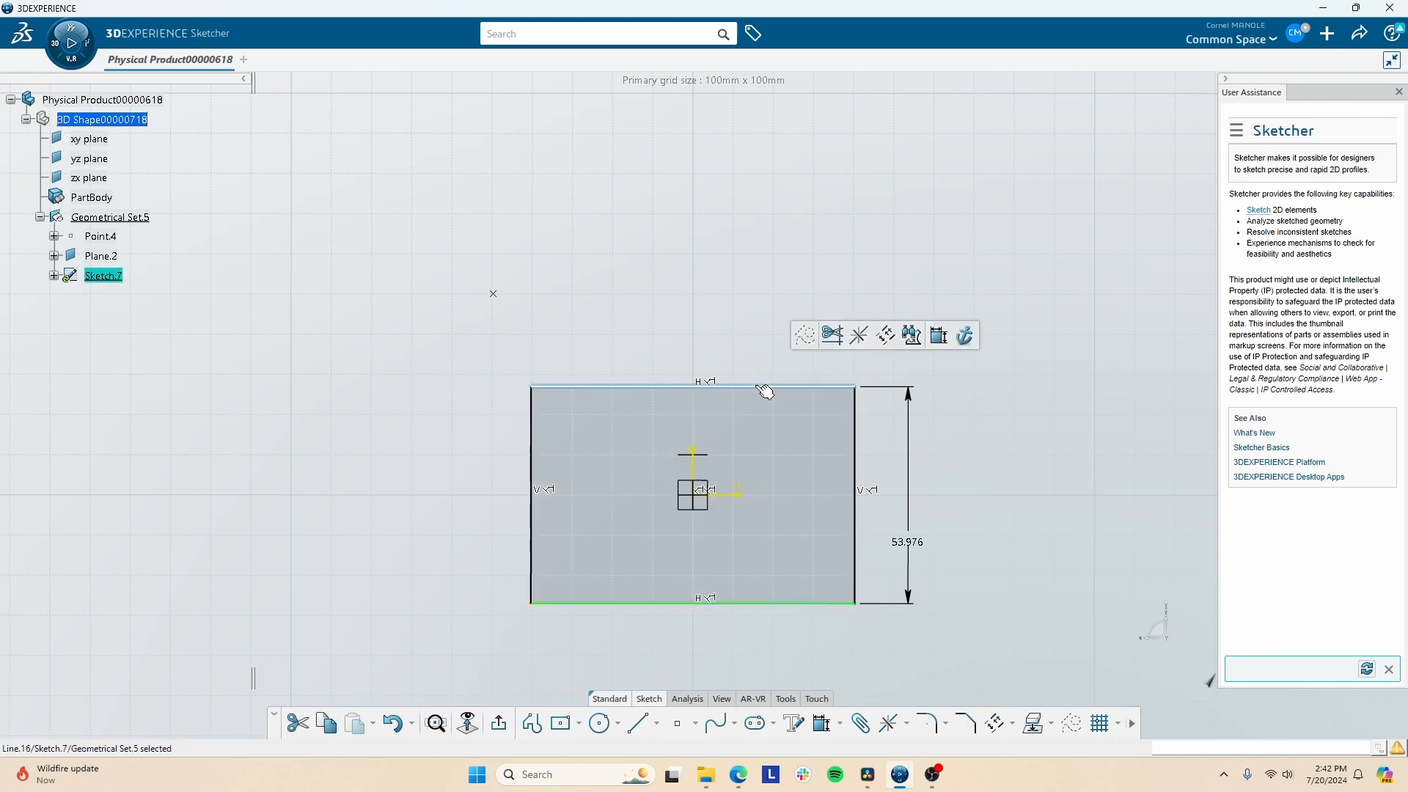
pyautogui.click(939, 335)
pyautogui.click(700, 297)
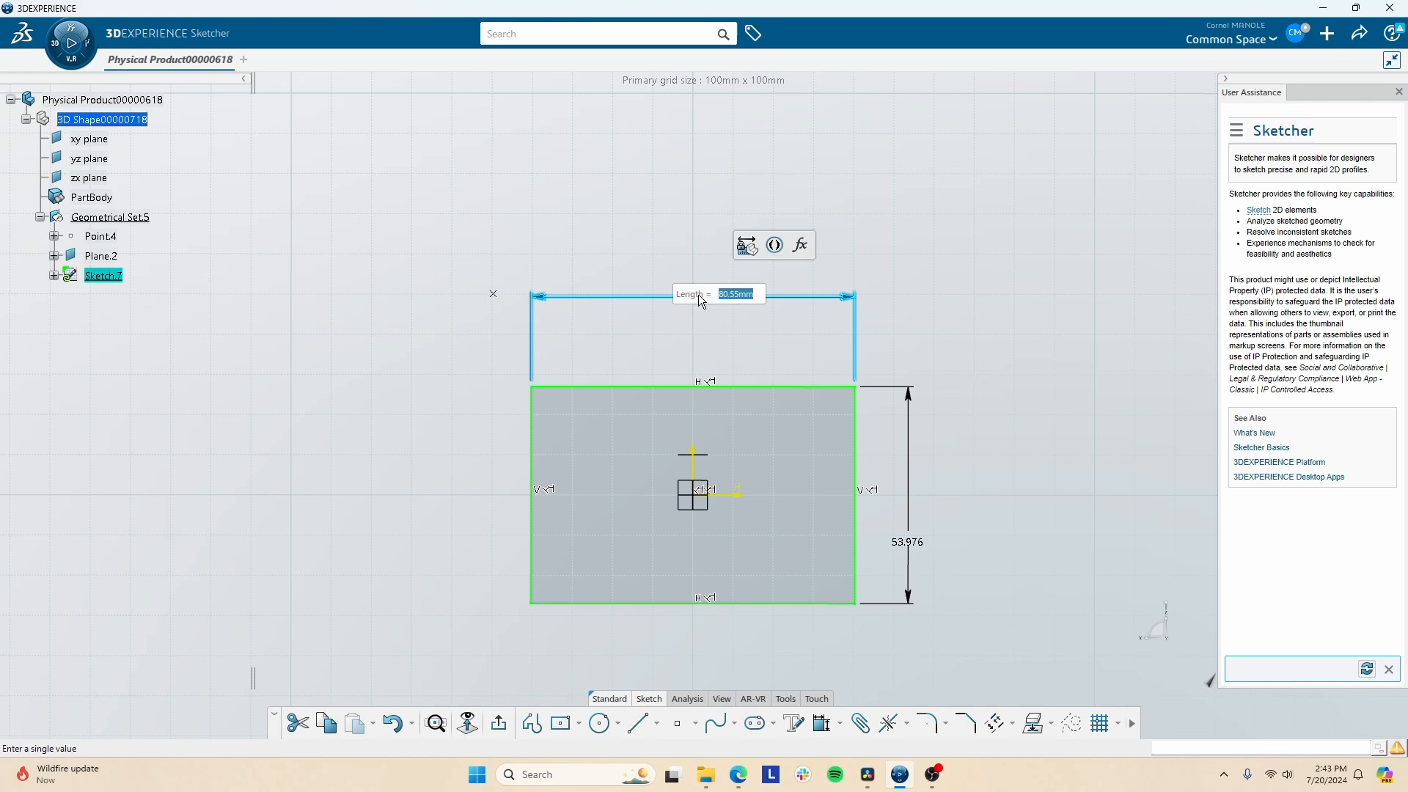
pyautogui.write('85')
pyautogui.press('Return')
pyautogui.click(1157, 474)
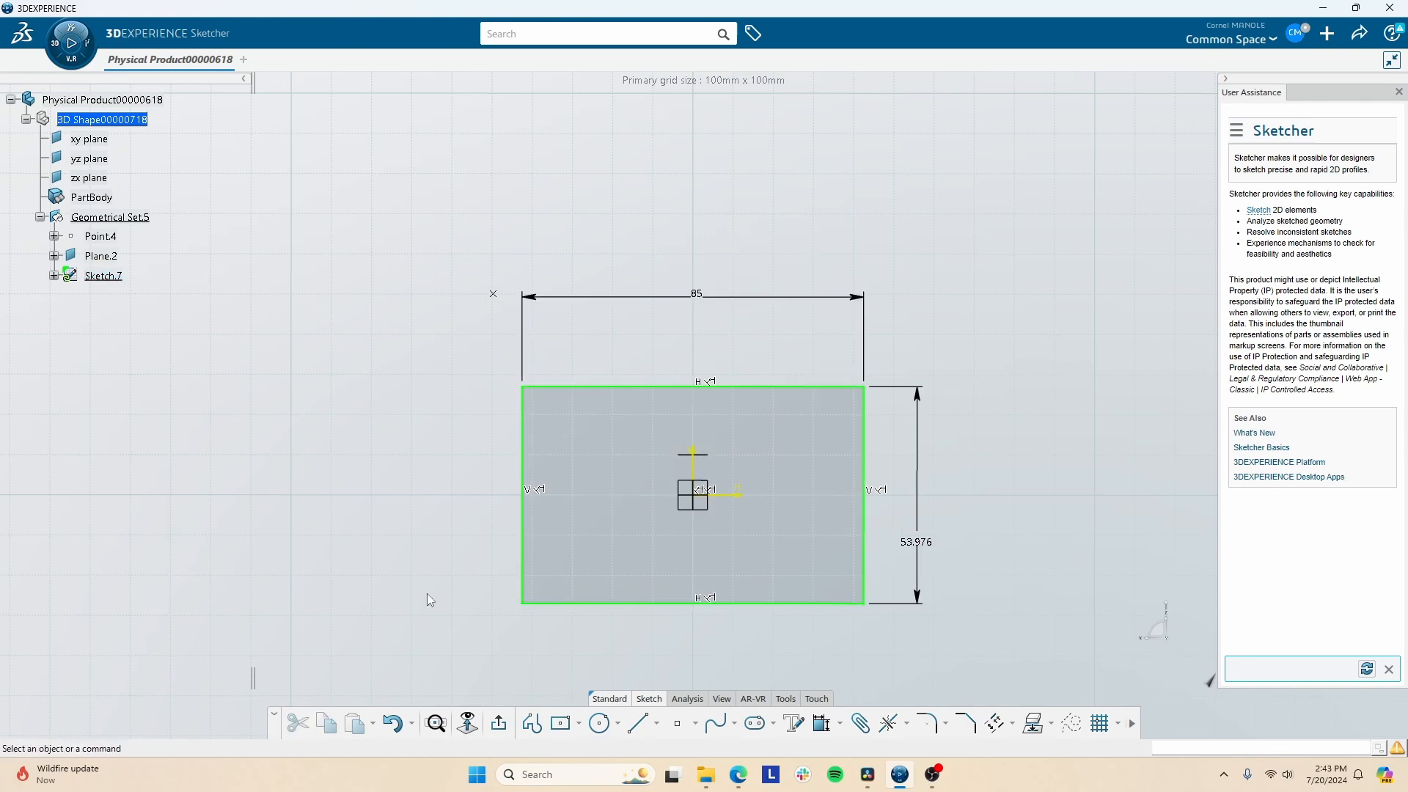
# Step: Check the Sketch Solving Status of the dimensioned rectangle, close the report and return to the sketch tools
pyautogui.click(726, 700)
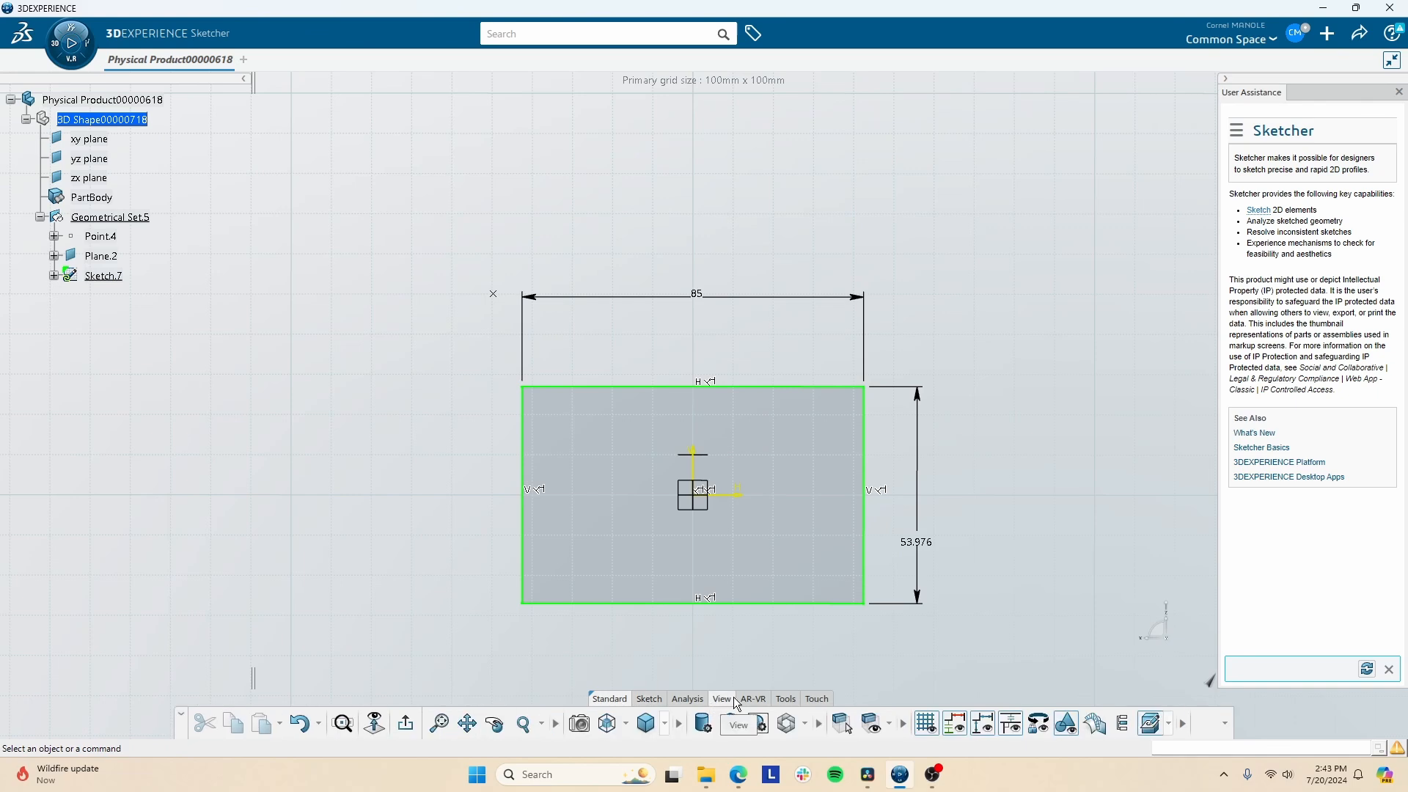
pyautogui.click(735, 700)
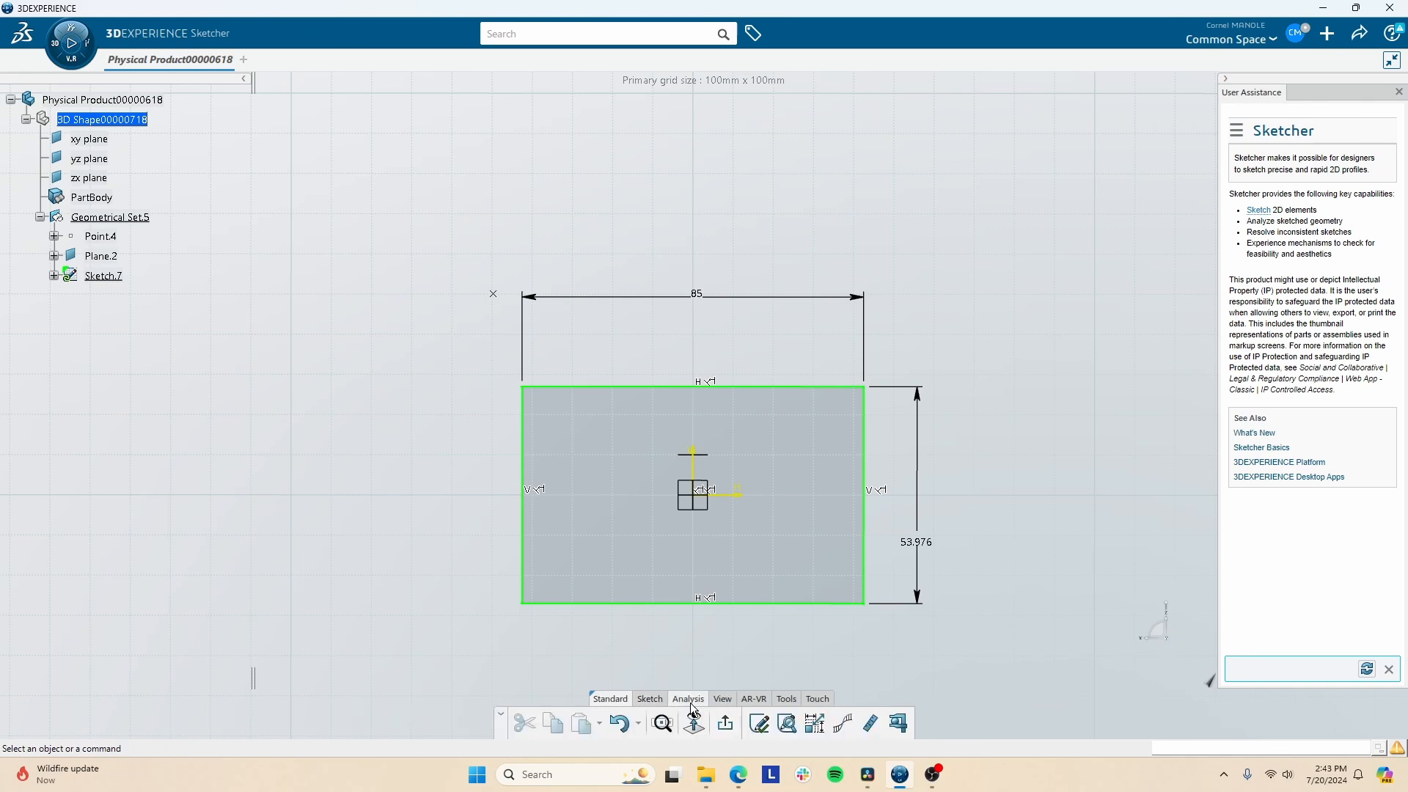
pyautogui.click(791, 724)
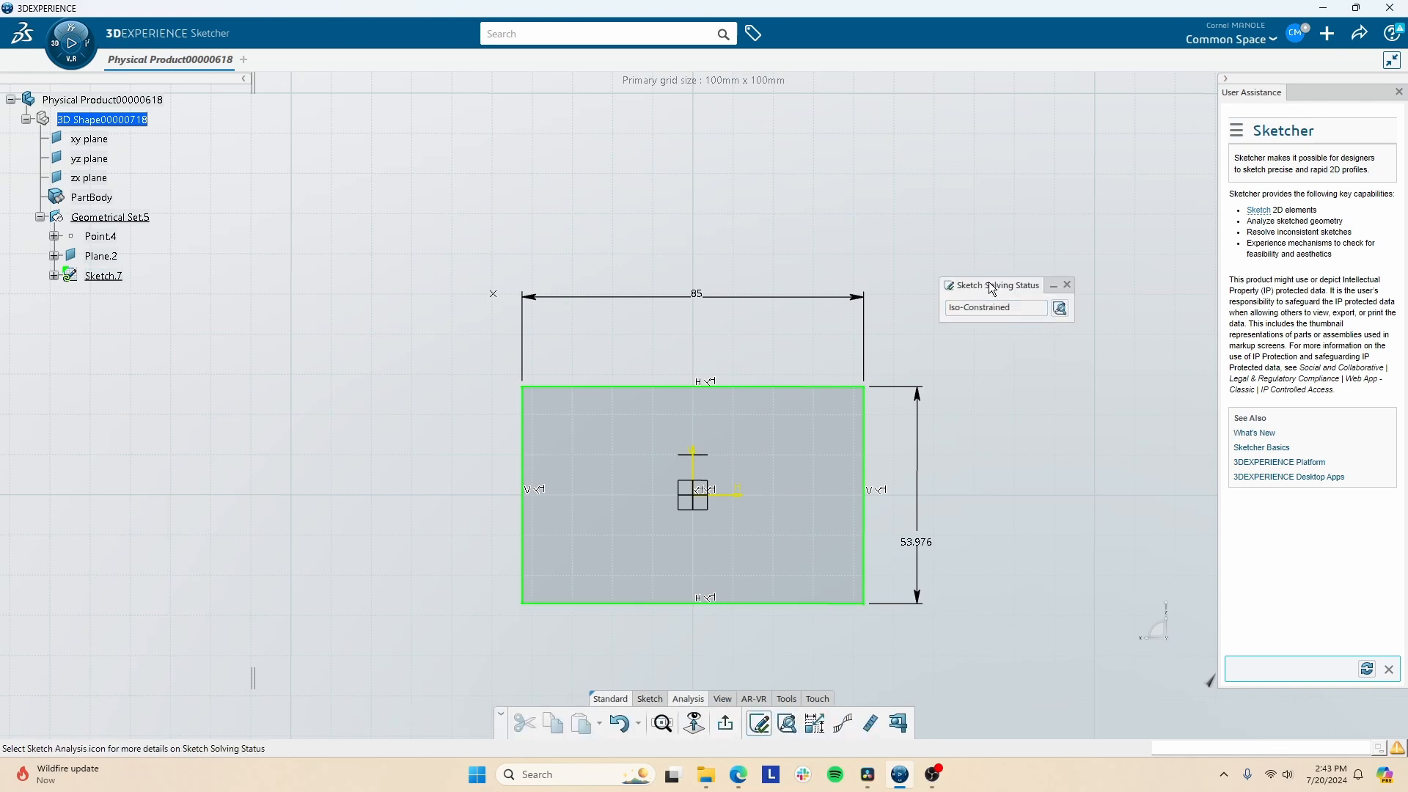
pyautogui.moveTo(989, 281); pyautogui.dragTo(994, 258)
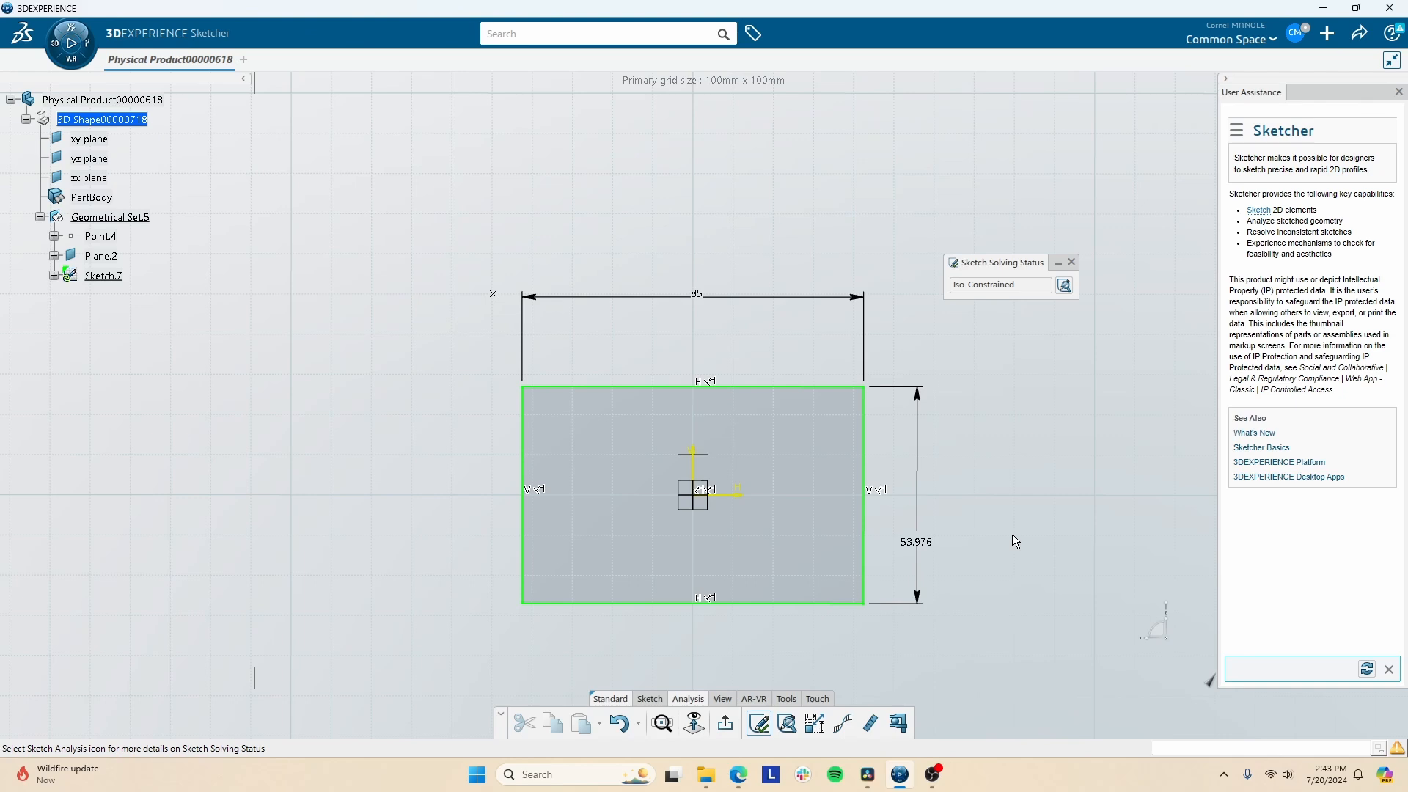
pyautogui.click(1072, 262)
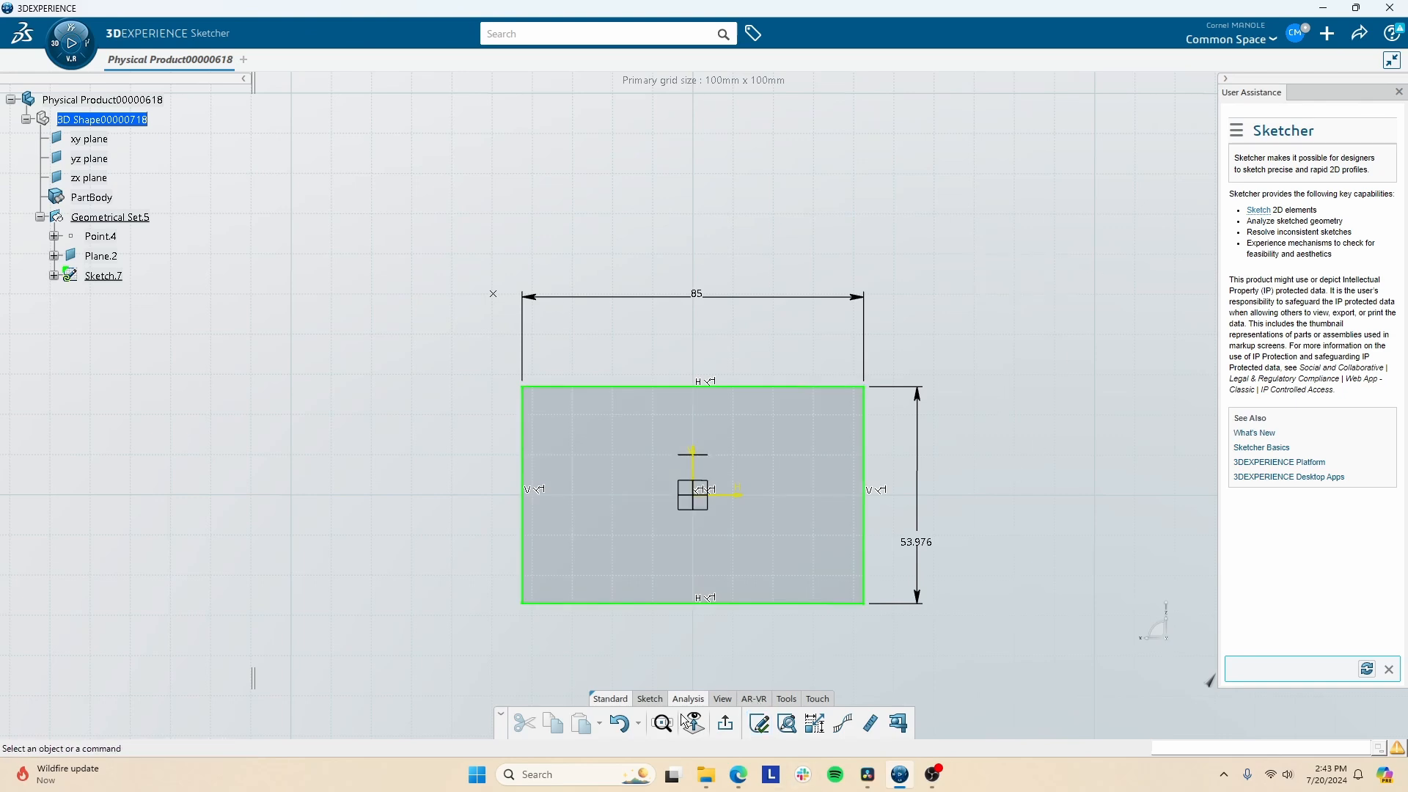
pyautogui.click(650, 699)
pyautogui.click(599, 723)
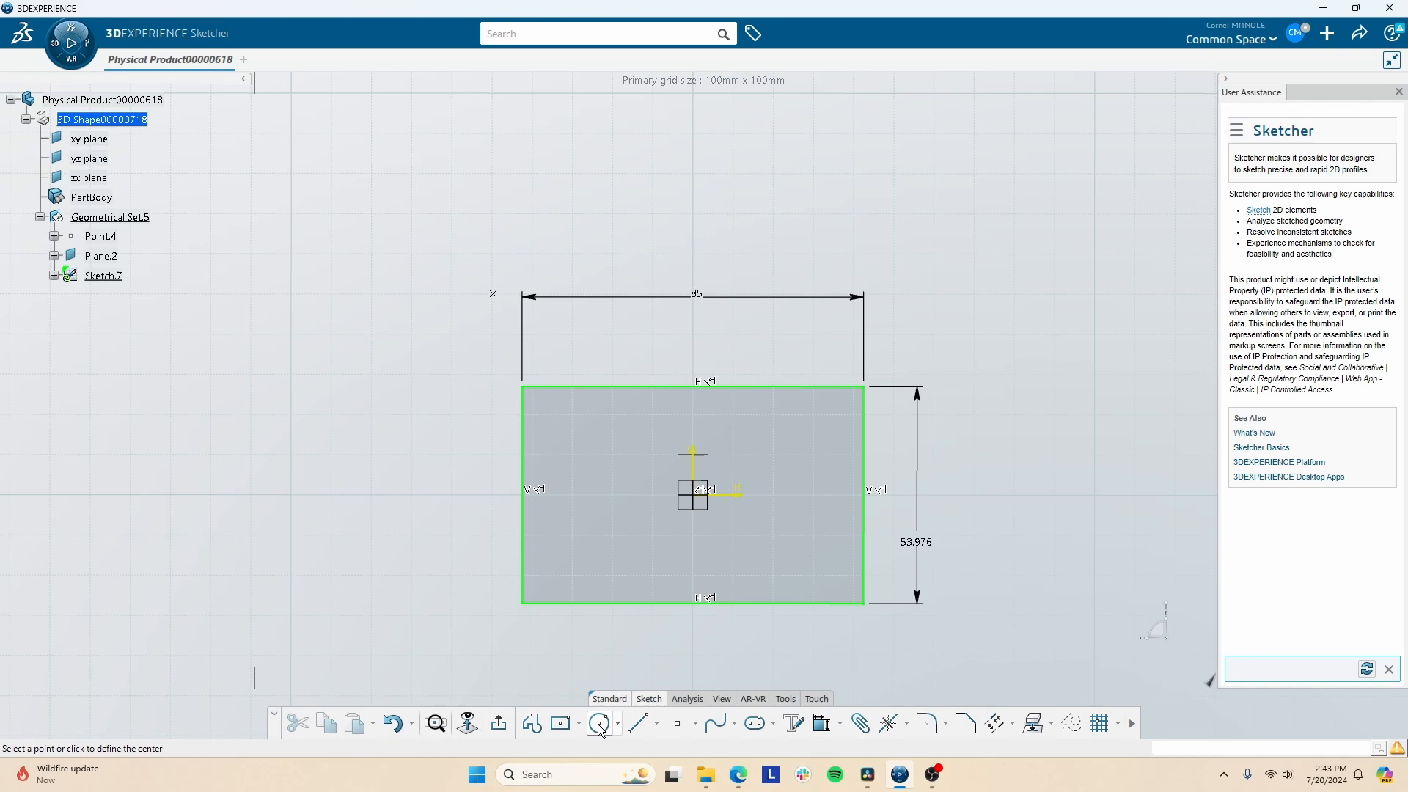
pyautogui.click(699, 496)
pyautogui.click(637, 571)
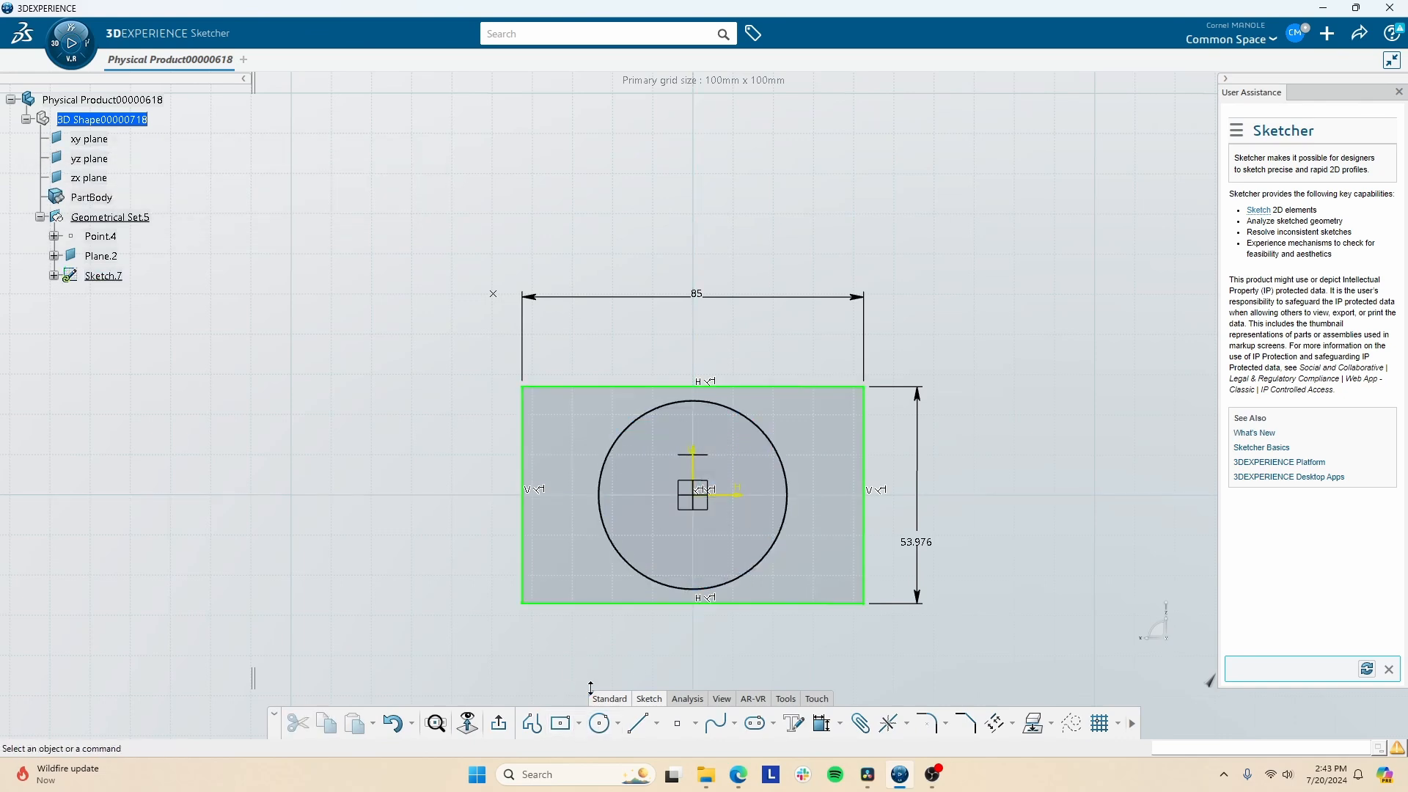
pyautogui.click(669, 585)
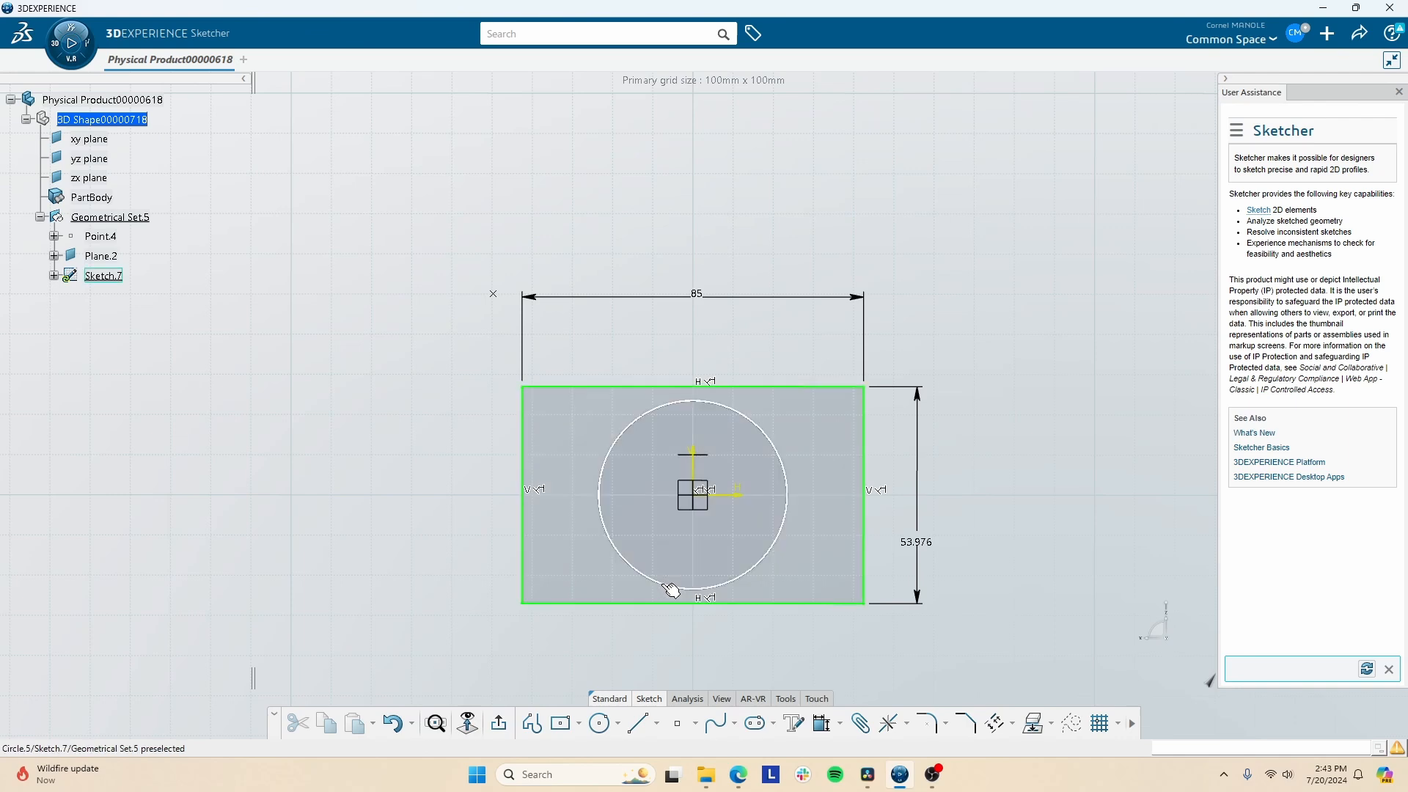
pyautogui.press('Delete')
# Step: Sketch a circle with a radius of about 22 mm centered on the sketch origin, inside the rectangle
pyautogui.click(600, 723)
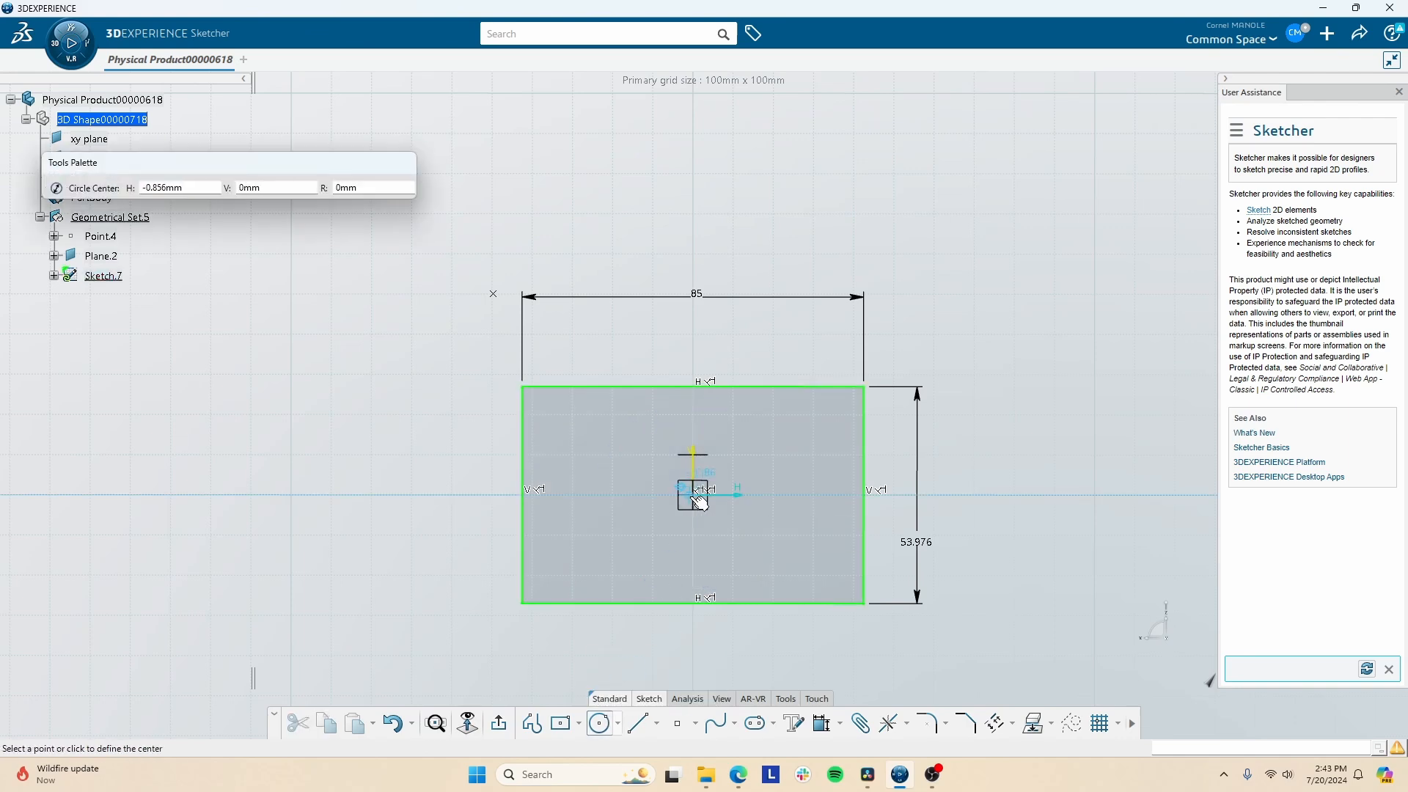
pyautogui.click(693, 495)
pyautogui.click(647, 573)
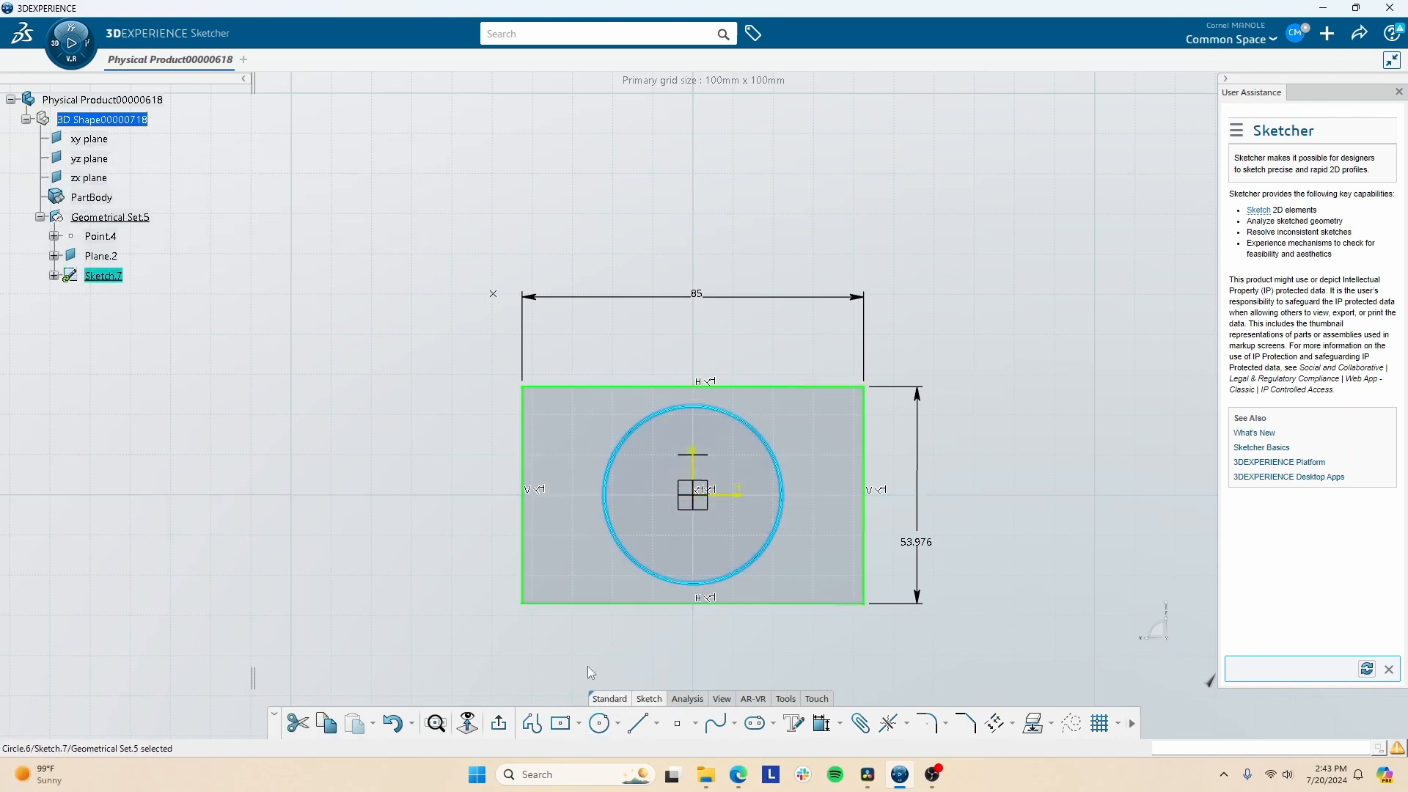
# Step: Constrain the radius of the circle on the sketch origin to 80 mm
pyautogui.click(666, 582)
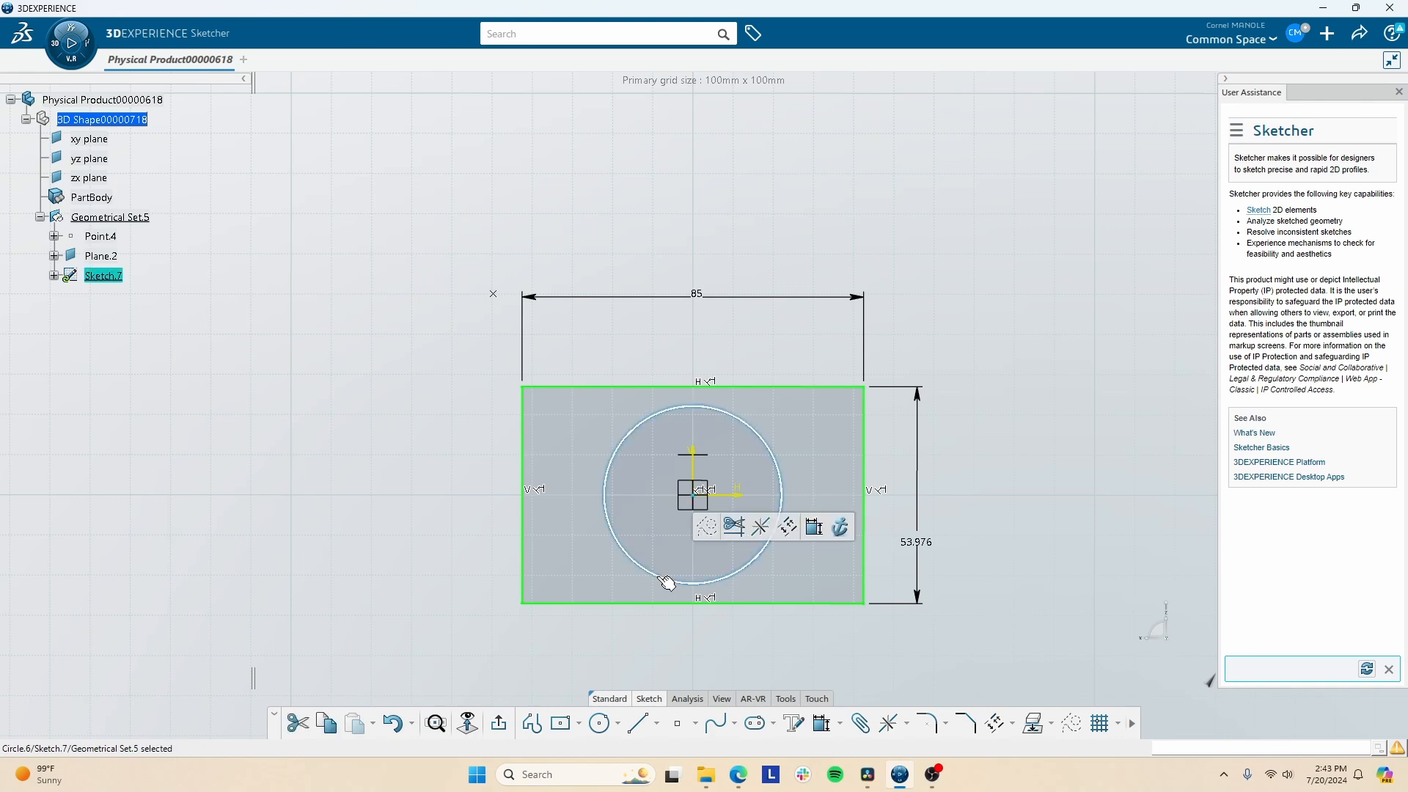
pyautogui.click(816, 526)
pyautogui.click(425, 497)
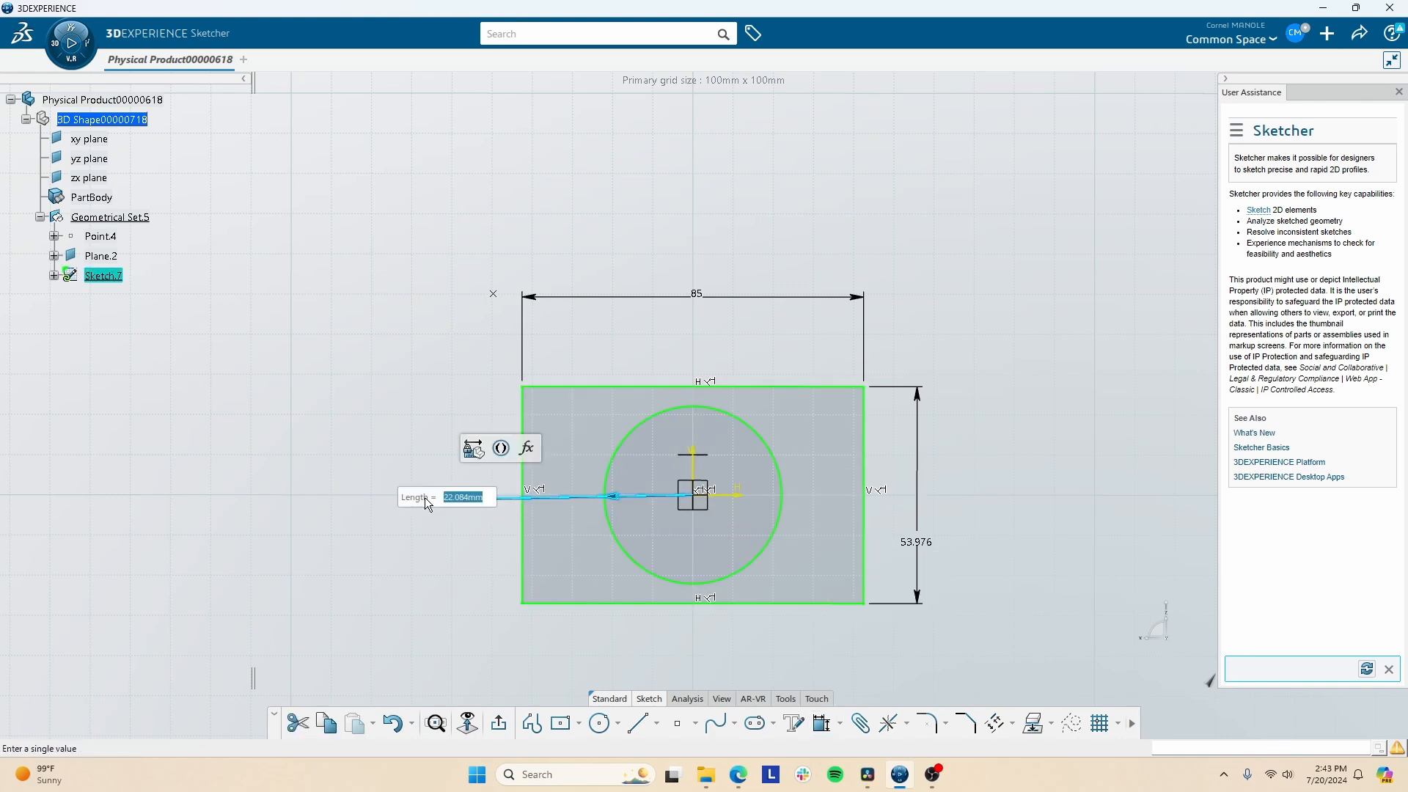
pyautogui.write('80')
pyautogui.press('Return')
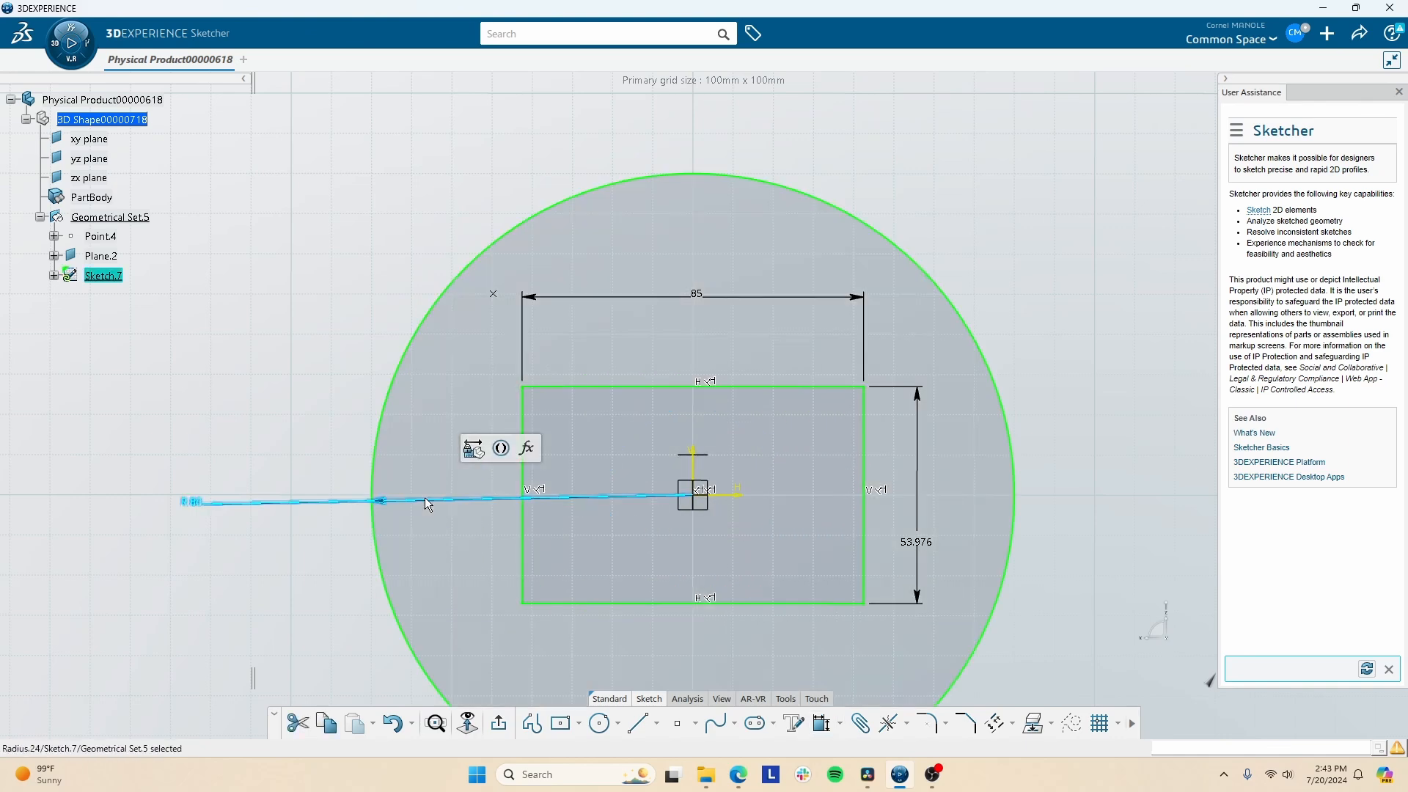
# Step: Sketch a small unconstrained circle outside the large circle, to its upper left
pyautogui.keyDown('ctrl'); pyautogui.moveTo(692, 539); pyautogui.dragTo(706, 593, button='middle'); pyautogui.keyUp('ctrl')
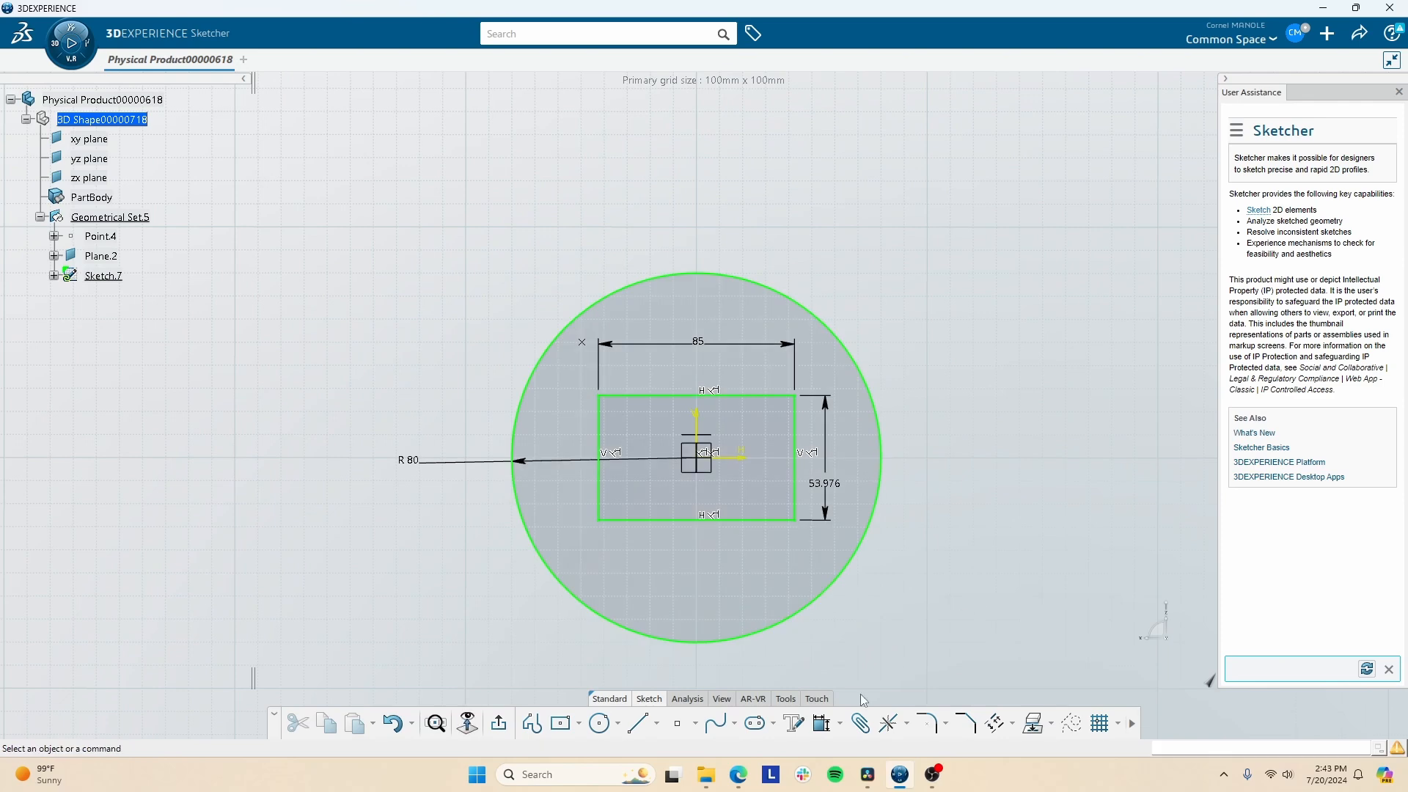
pyautogui.click(600, 723)
pyautogui.click(405, 282)
pyautogui.click(453, 285)
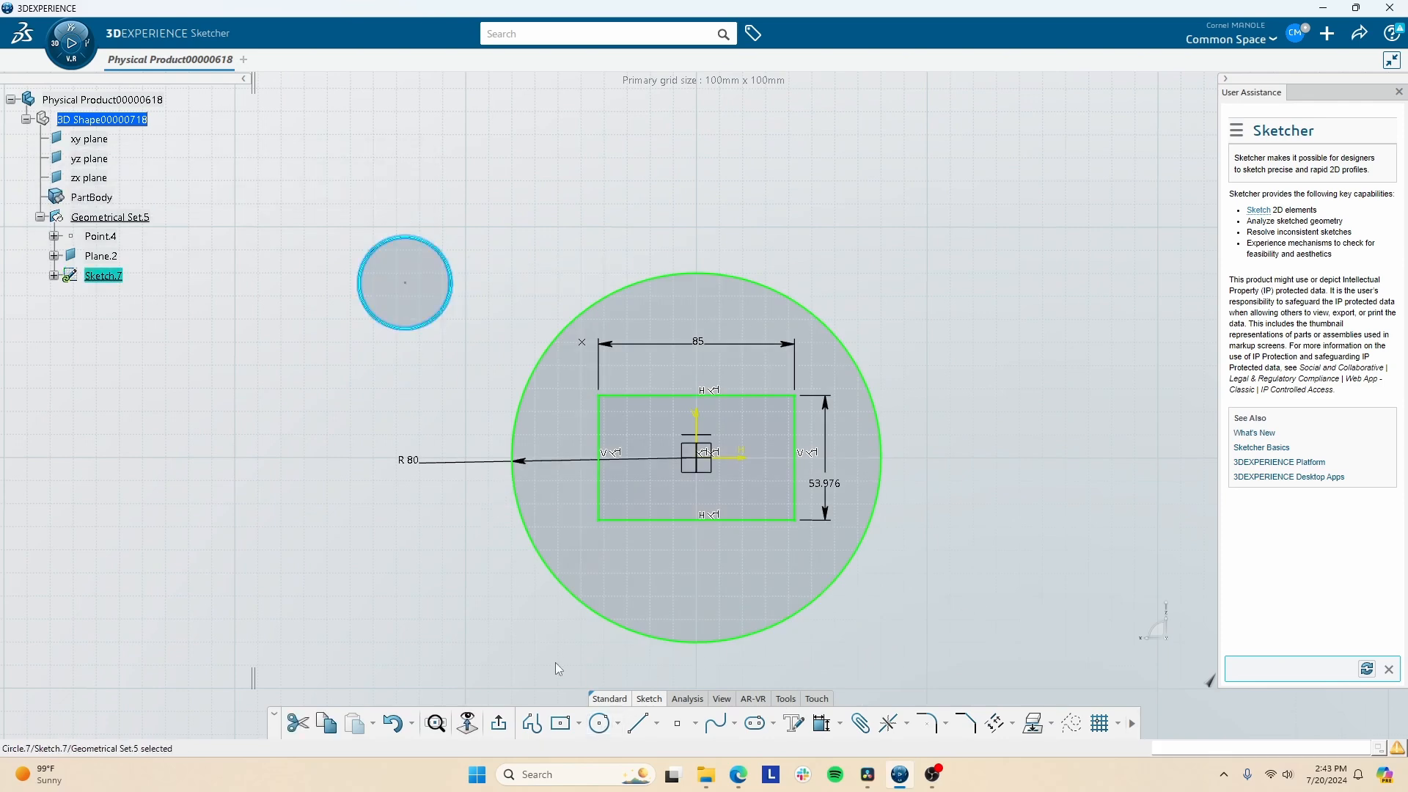
pyautogui.click(447, 614)
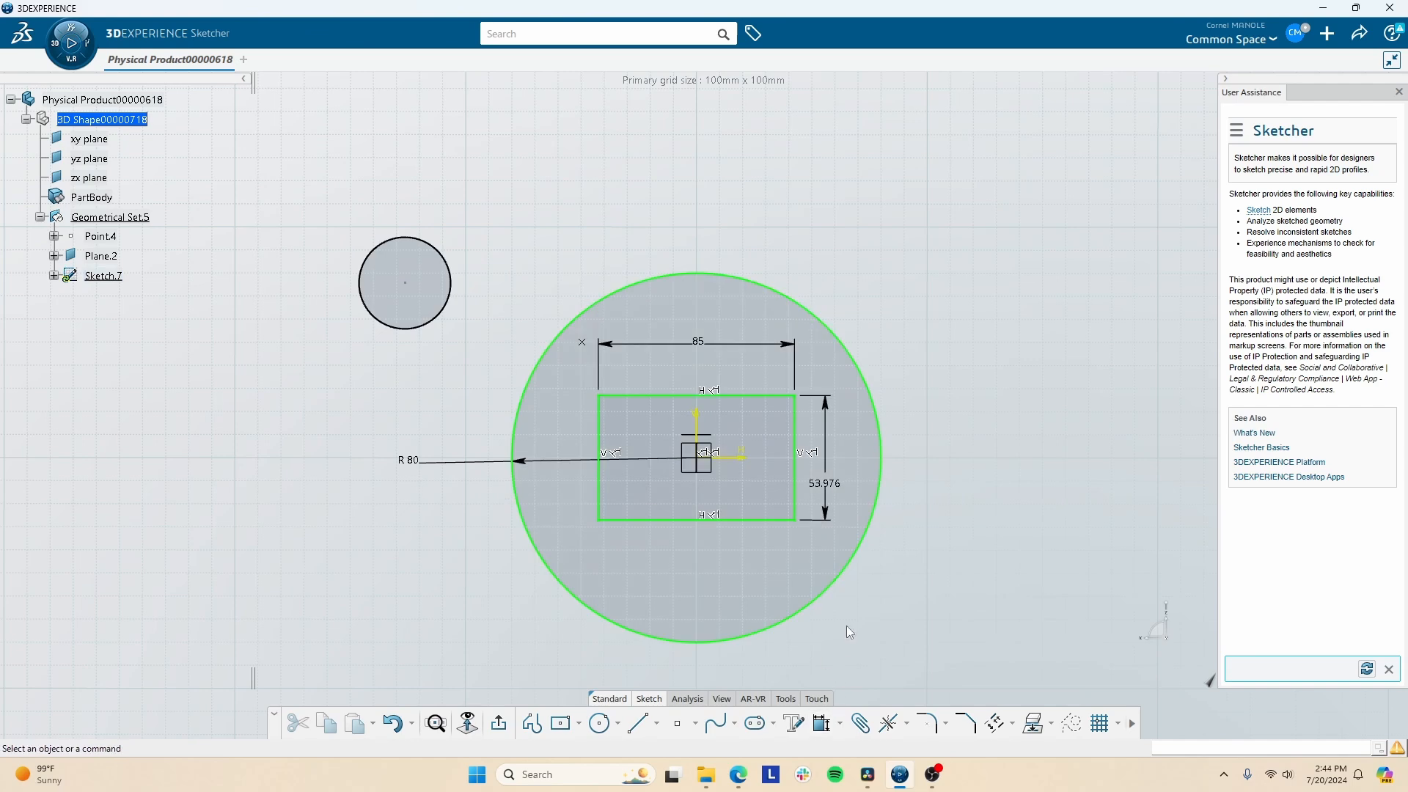
# Step: Make both circles the same size using the Equal option of Constraints Defined in Dialog Box, and move the outer circle to the large circle's upper right
pyautogui.click(726, 643)
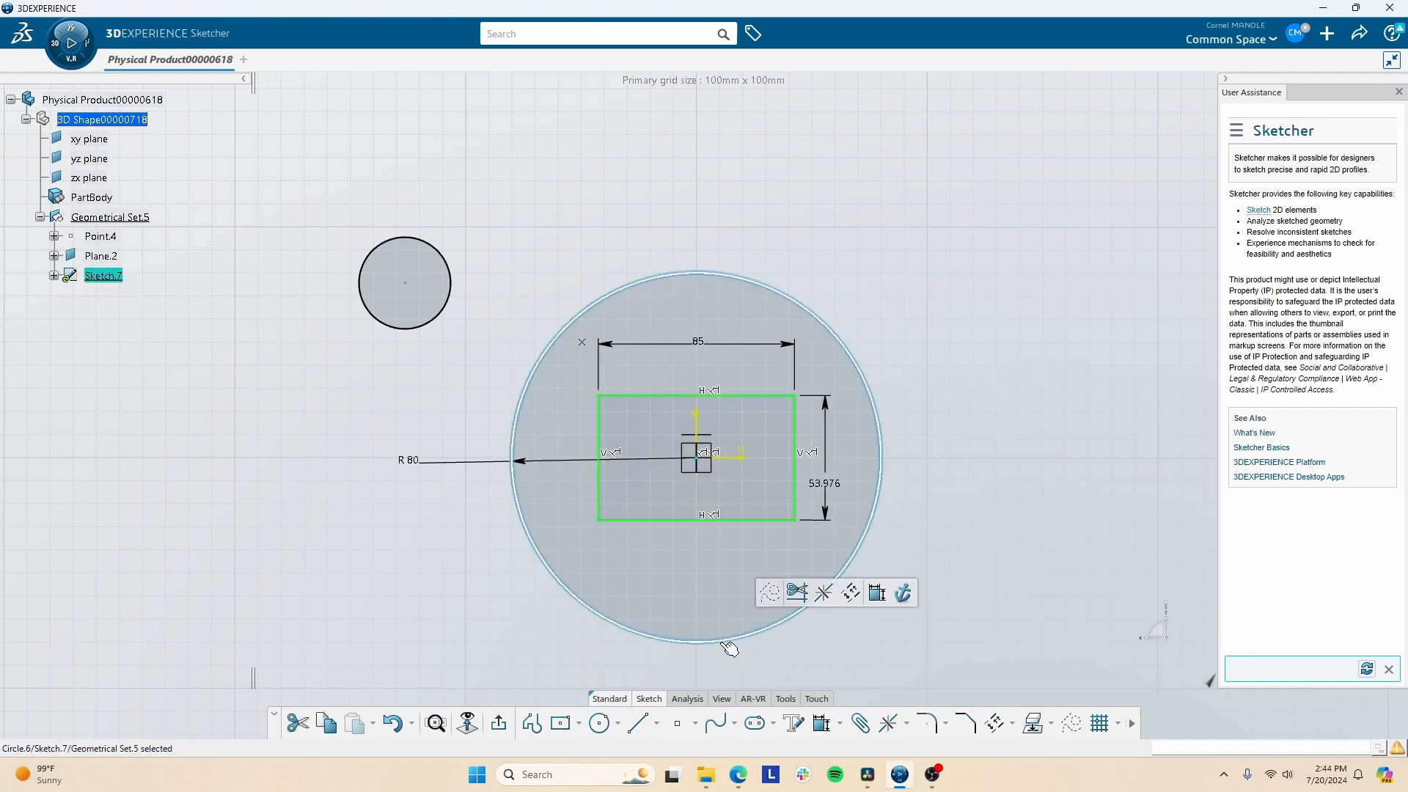
pyautogui.keyDown('ctrl'); pyautogui.click(438, 327); pyautogui.keyUp('ctrl')
pyautogui.click(841, 725)
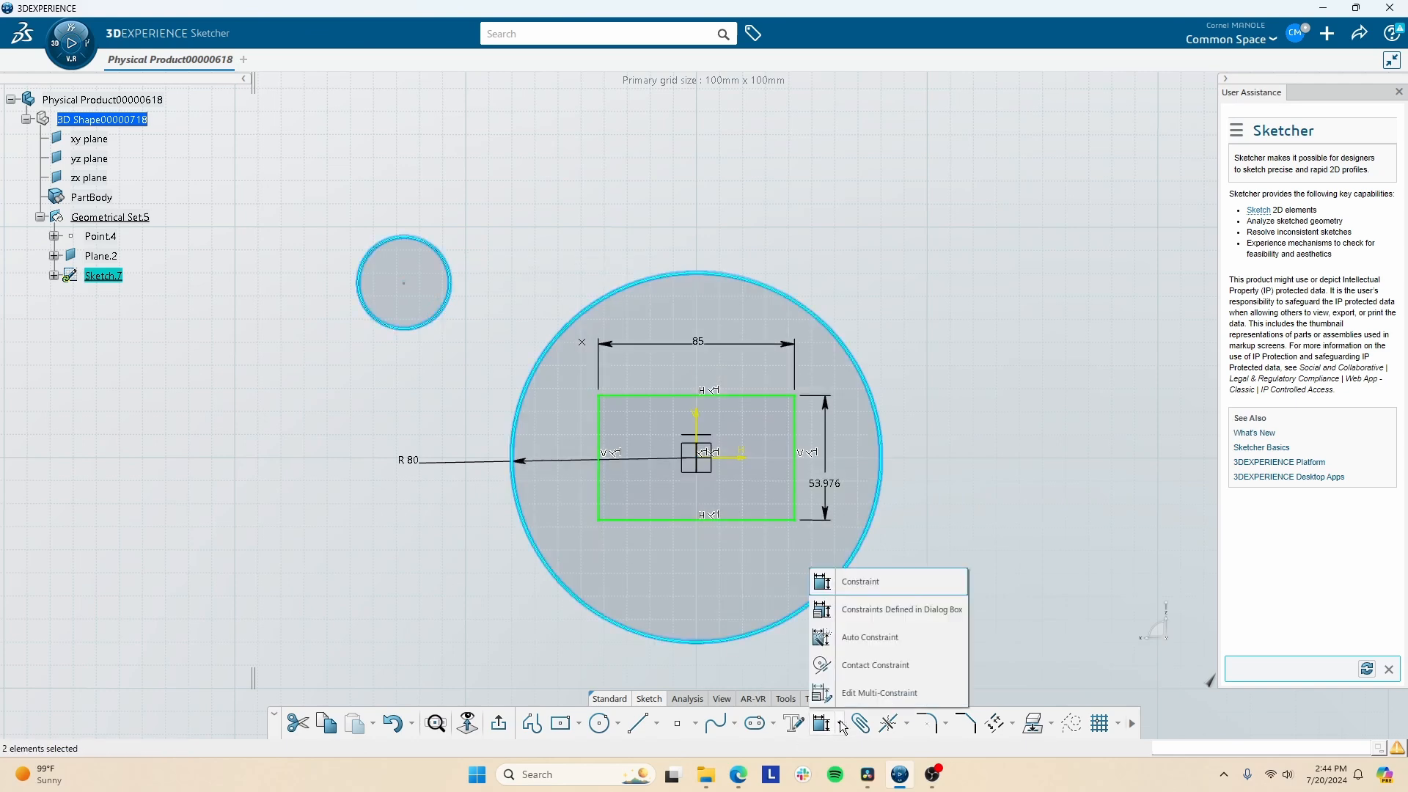
pyautogui.click(887, 611)
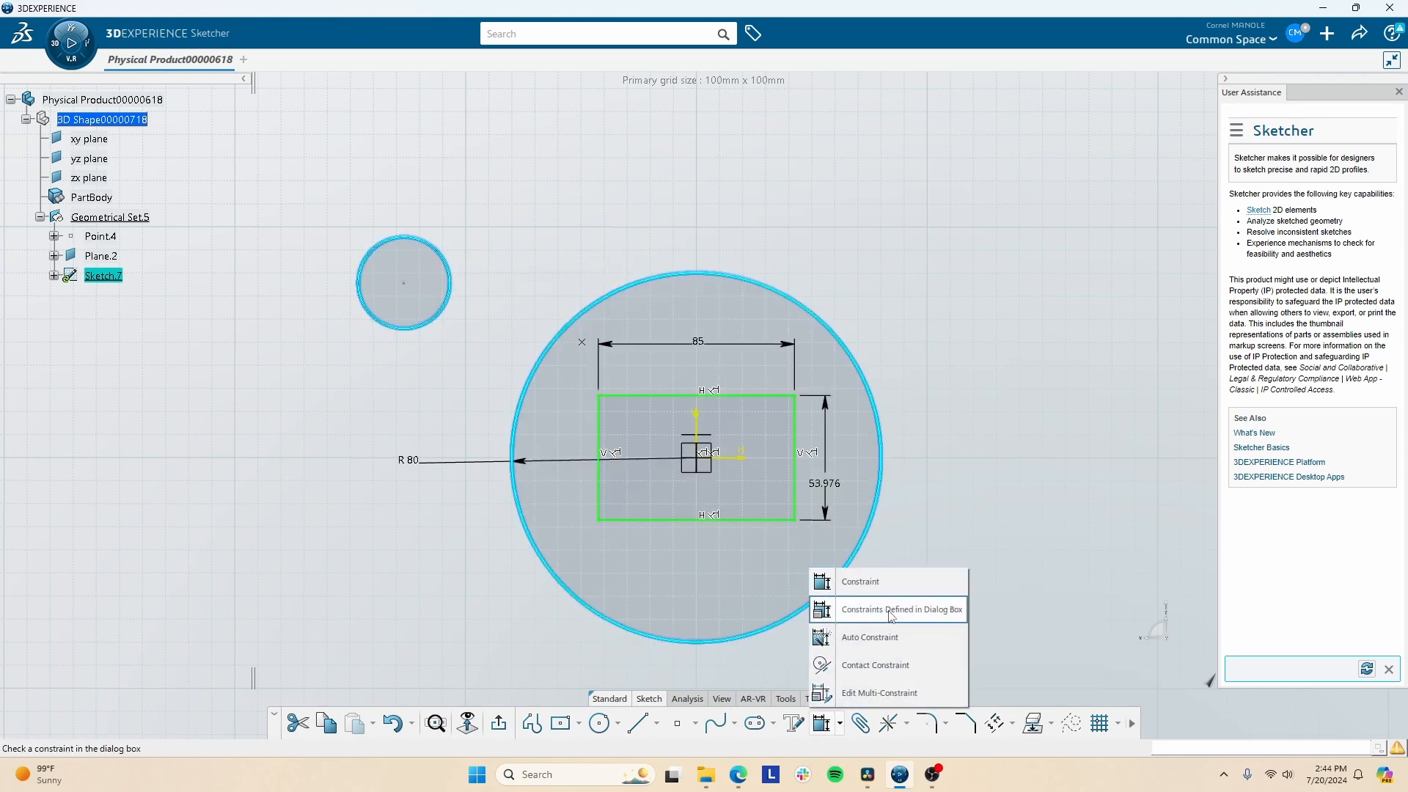
pyautogui.moveTo(557, 442); pyautogui.dragTo(1004, 241)
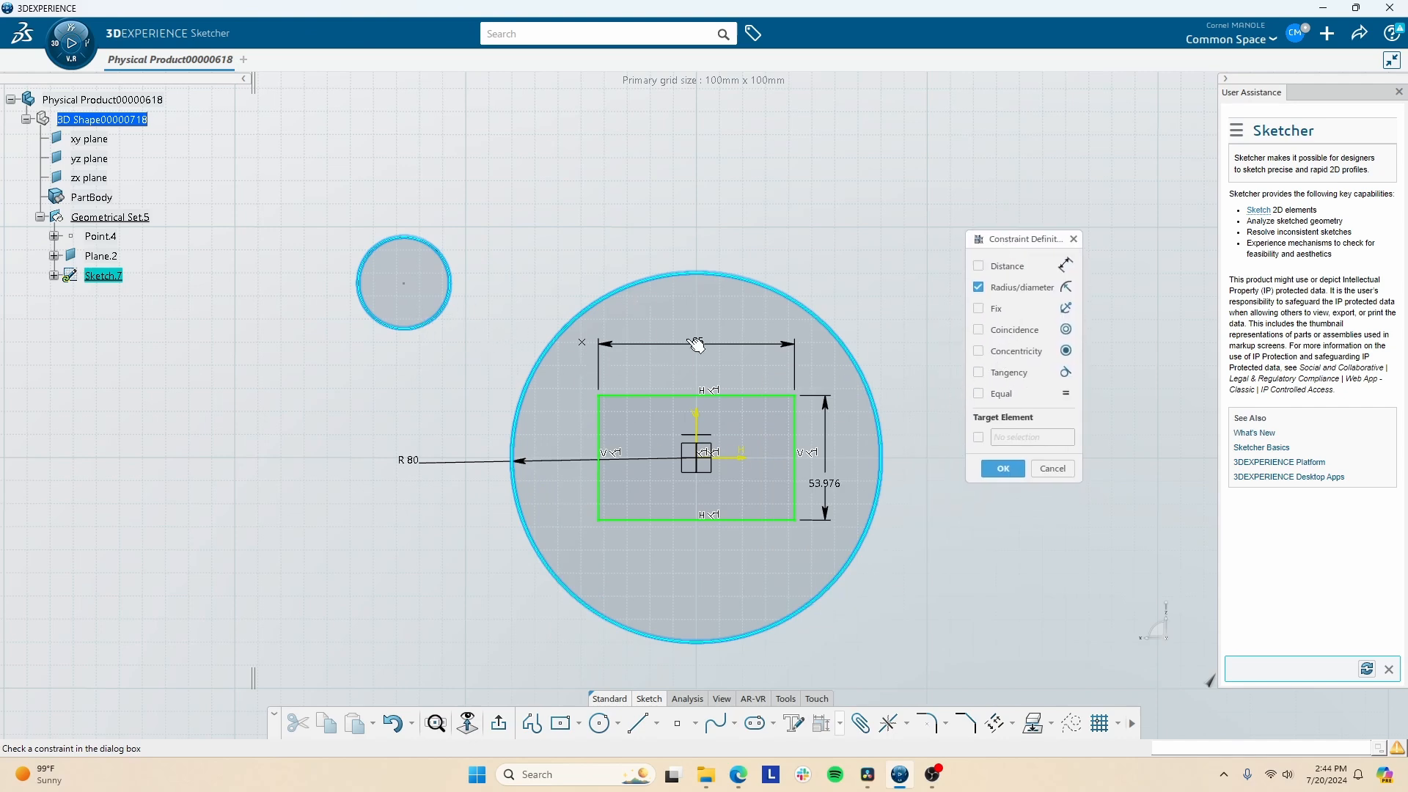
pyautogui.click(979, 393)
pyautogui.click(821, 446)
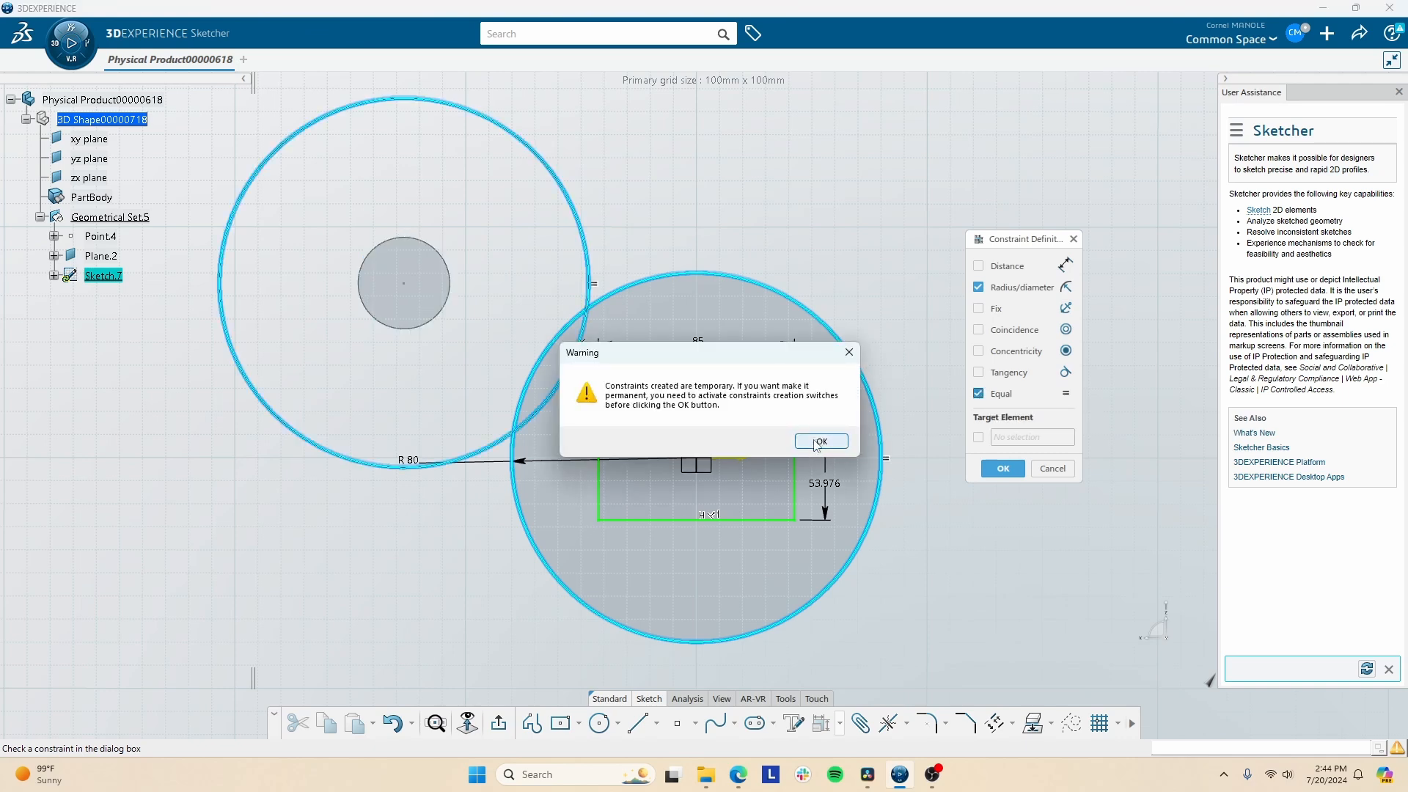
pyautogui.click(1003, 469)
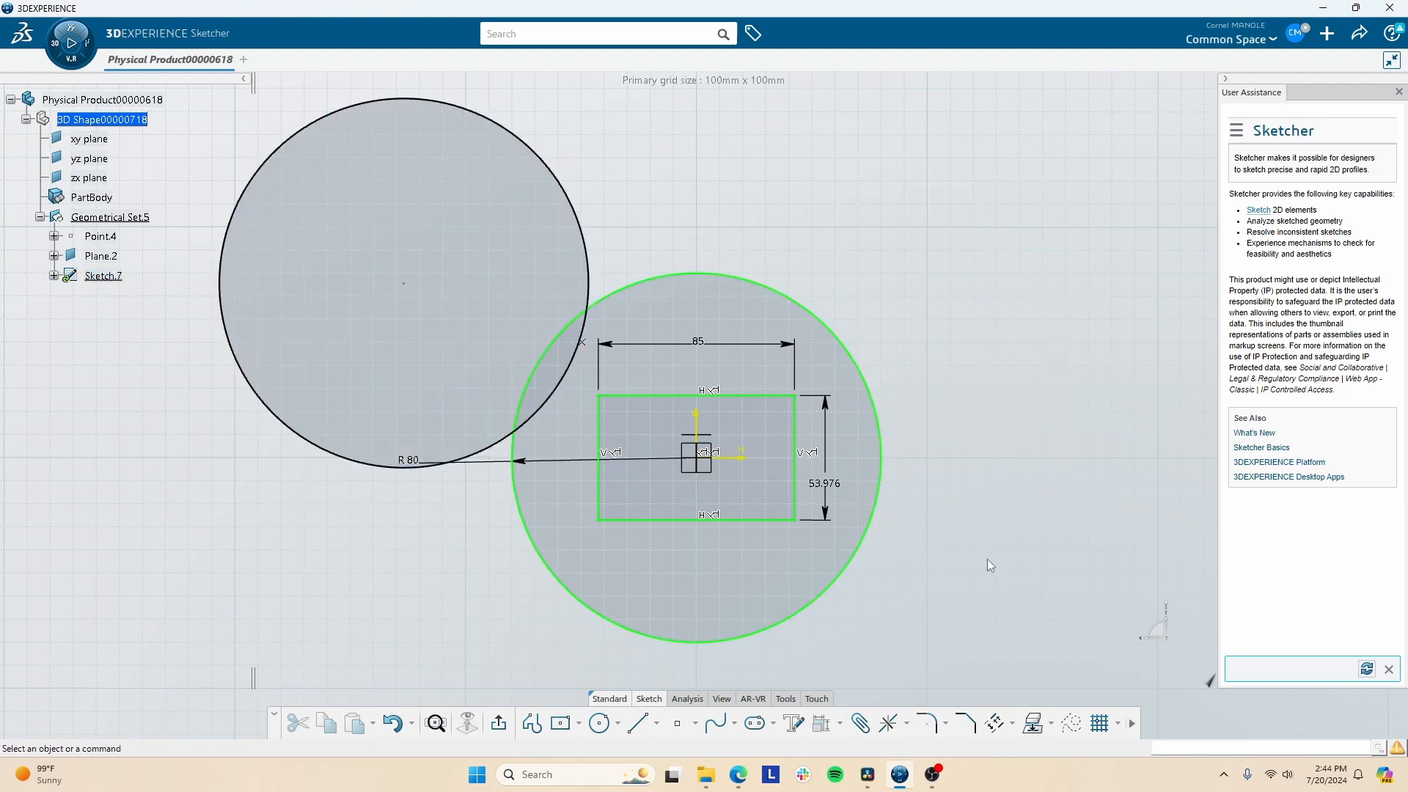
pyautogui.moveTo(404, 284)
pyautogui.mouseDown()
pyautogui.moveTo(916, 290)
pyautogui.moveTo(601, 355)
pyautogui.moveTo(1162, 314)
pyautogui.moveTo(1060, 285)
pyautogui.mouseUp()
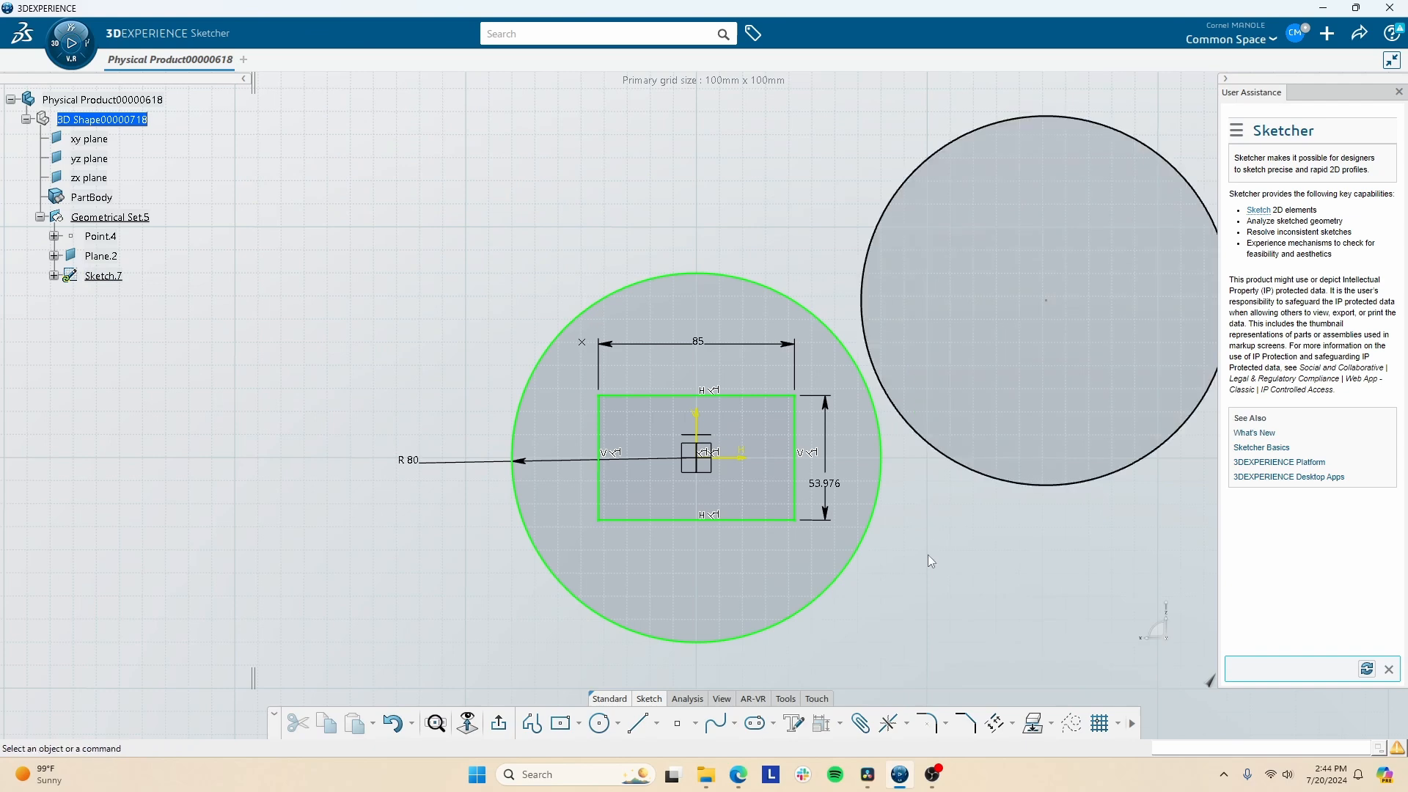
# Step: Constrain the horizontal distance between the sketch origin and the outer circle's center to 100 mm
pyautogui.click(704, 461)
pyautogui.keyDown('ctrl'); pyautogui.click(1045, 299); pyautogui.keyUp('ctrl')
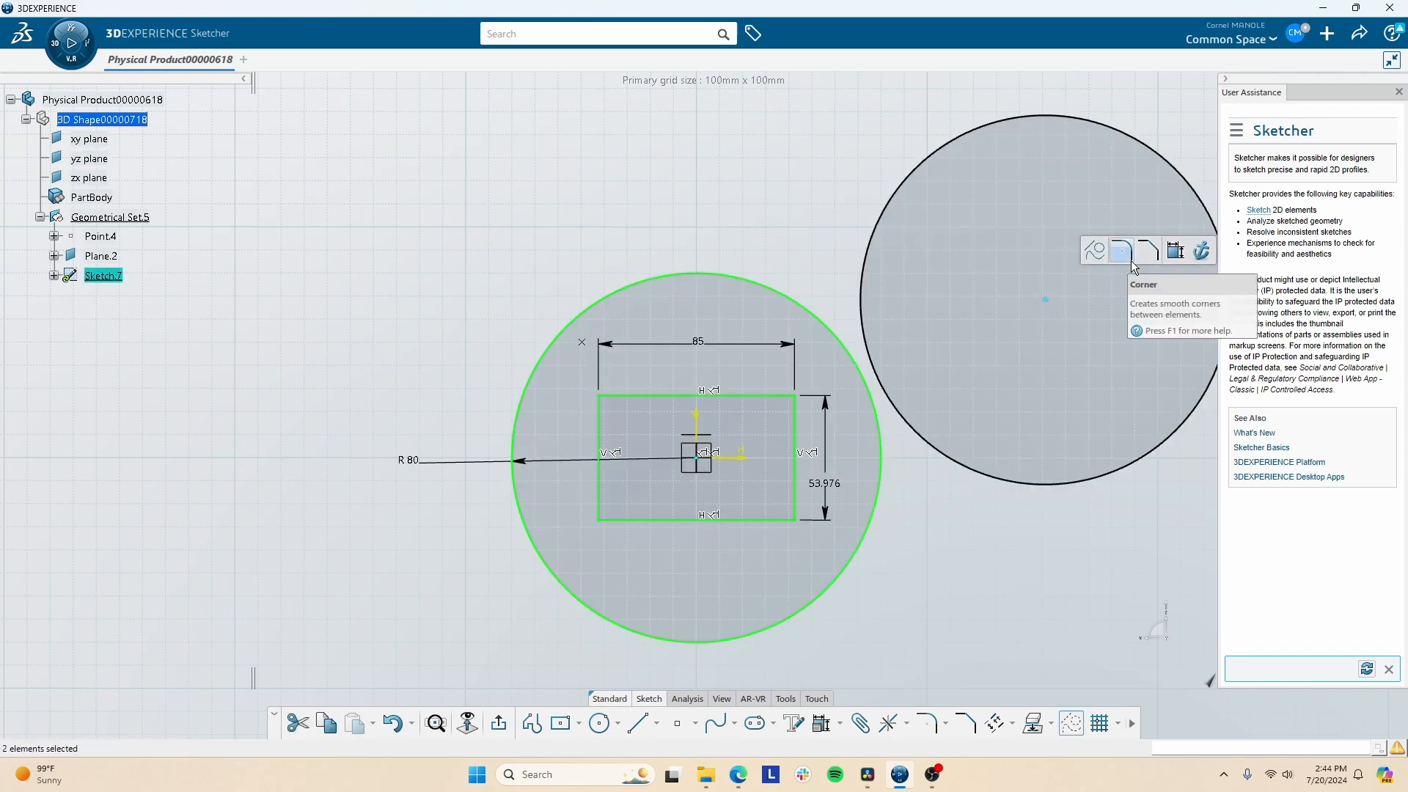
pyautogui.click(1180, 253)
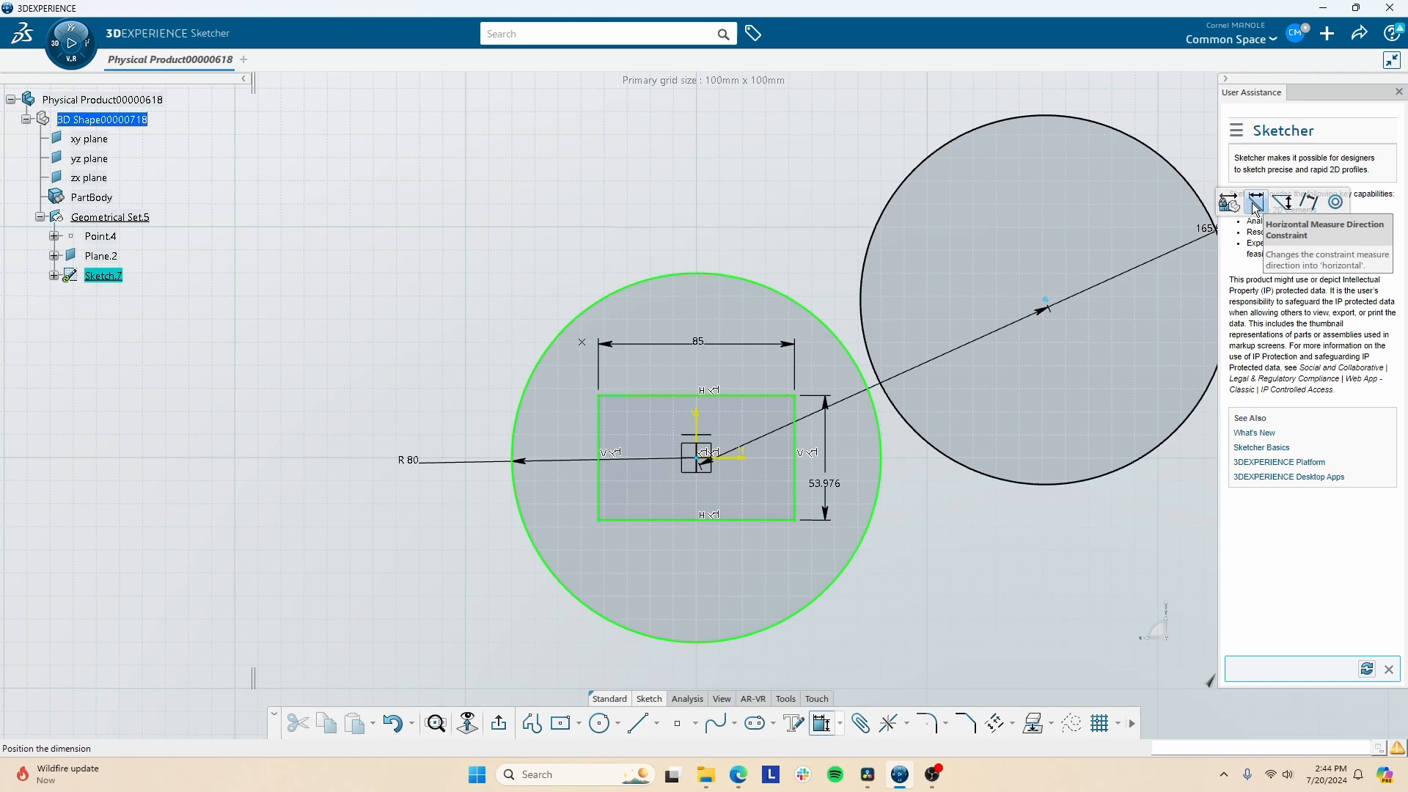
pyautogui.click(1256, 208)
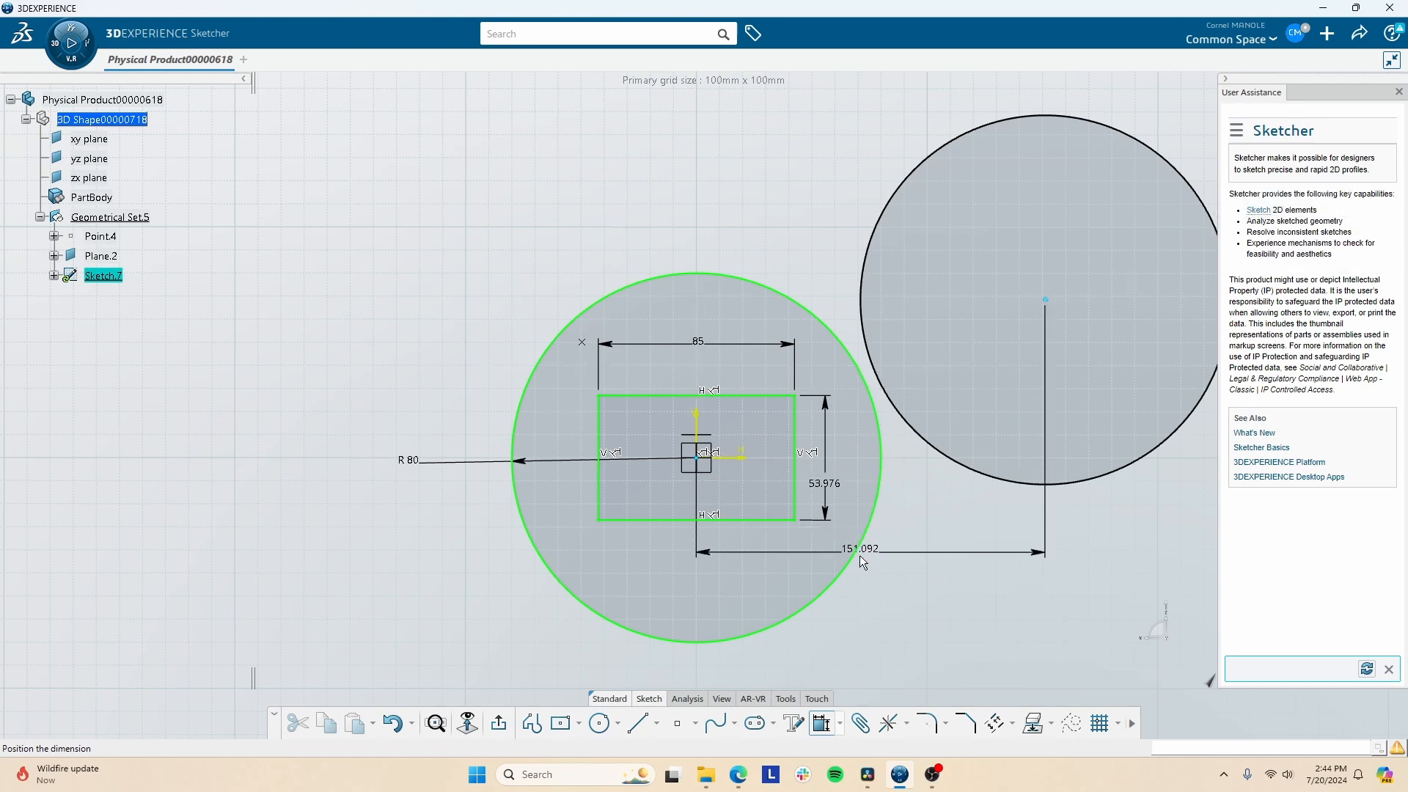
pyautogui.click(867, 547)
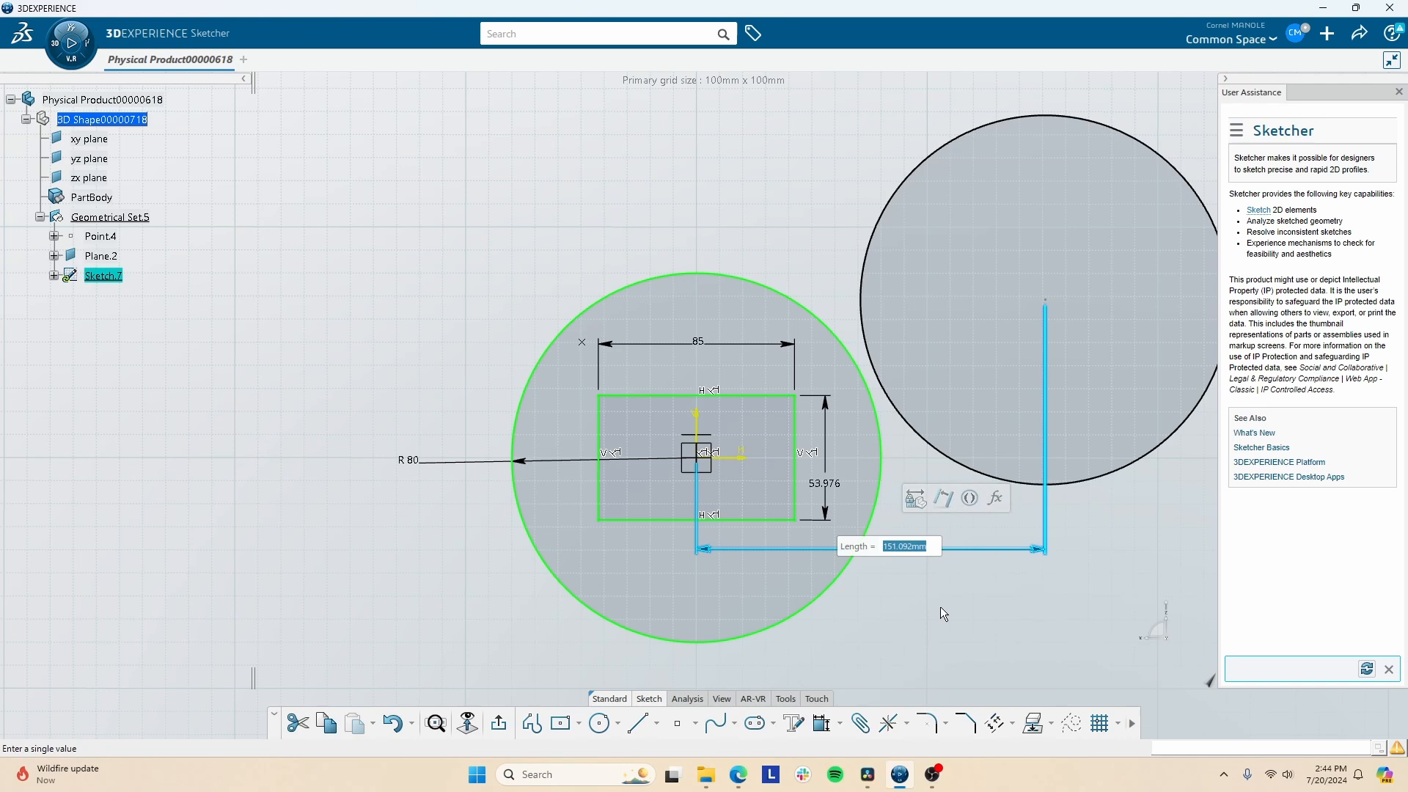
pyautogui.write('100')
pyautogui.press('Return')
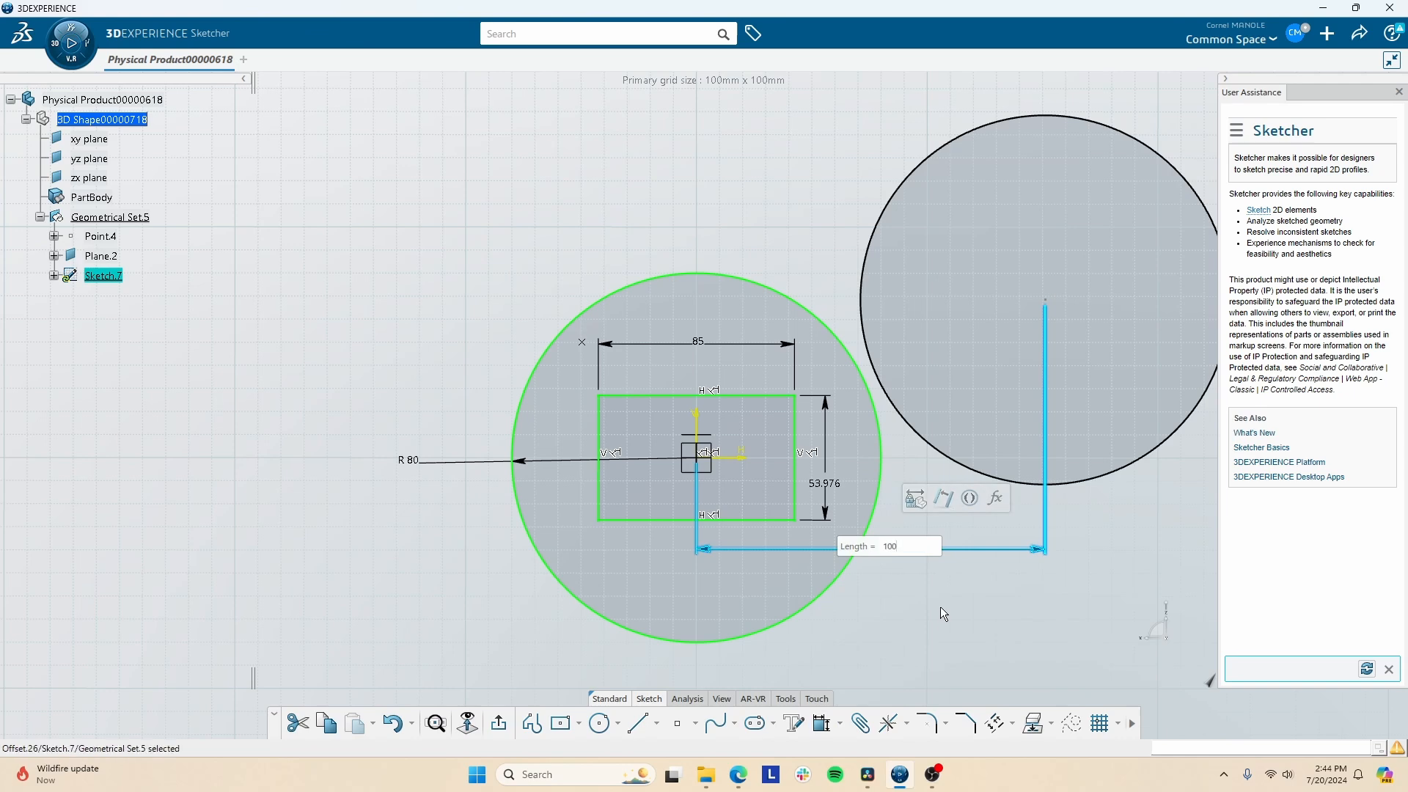
pyautogui.moveTo(935, 302)
pyautogui.mouseDown()
pyautogui.moveTo(954, 349)
pyautogui.moveTo(935, 367)
pyautogui.moveTo(792, 389)
pyautogui.moveTo(820, 304)
pyautogui.mouseUp()
# Step: Delete the horizontal distance constraint between the two circle centers, together with the outer circle
pyautogui.doubleClick(816, 548)
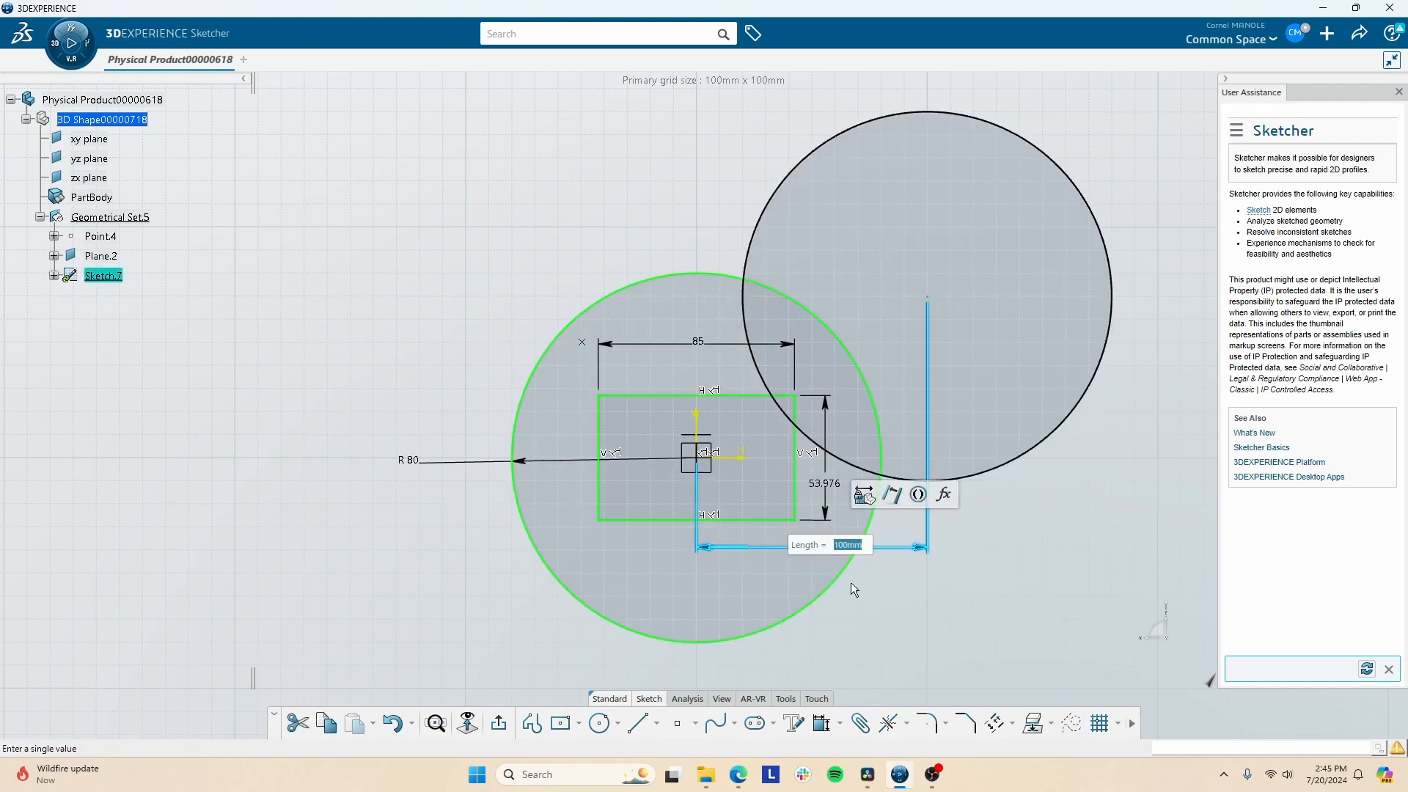
pyautogui.click(888, 601)
pyautogui.click(884, 580)
pyautogui.click(901, 553)
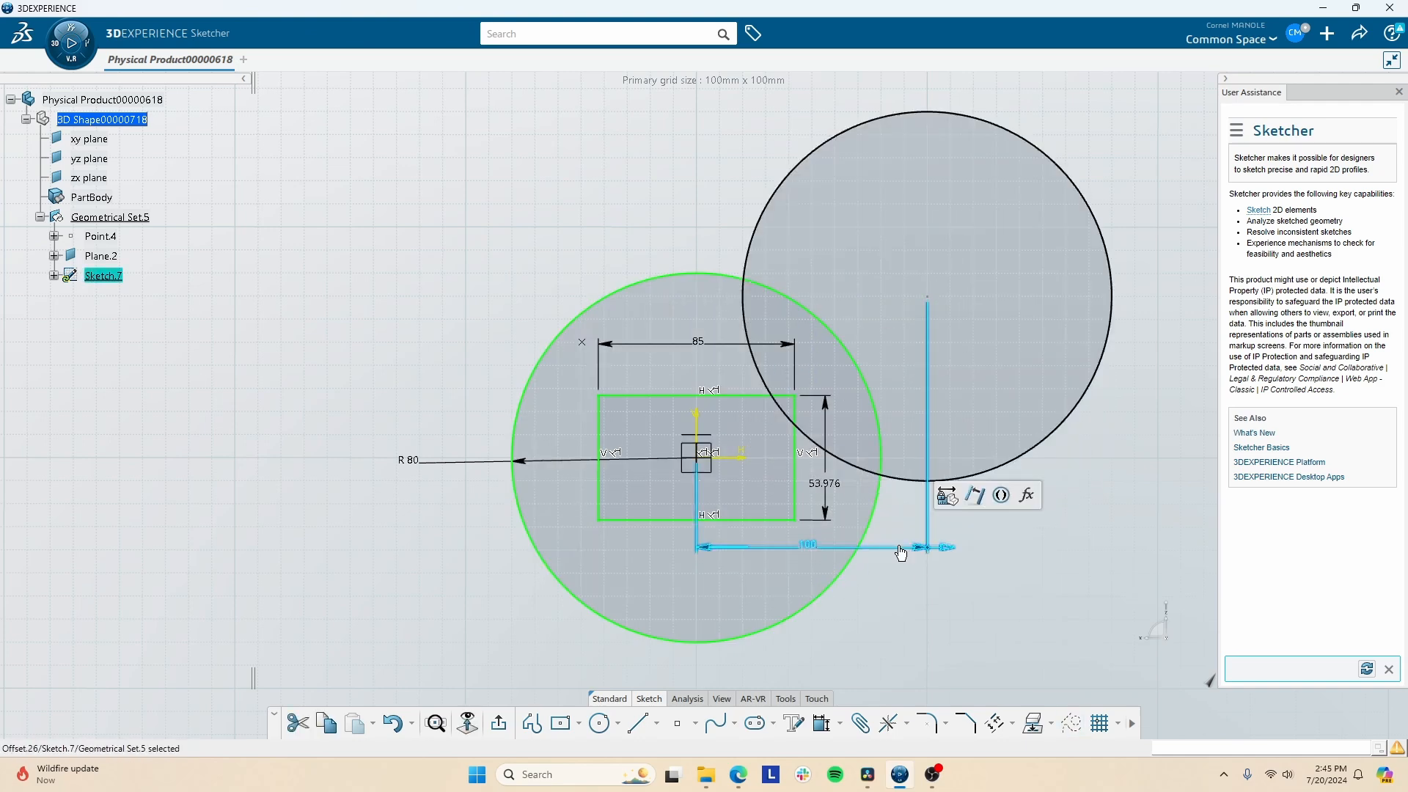
pyautogui.click(881, 578)
pyautogui.click(901, 550)
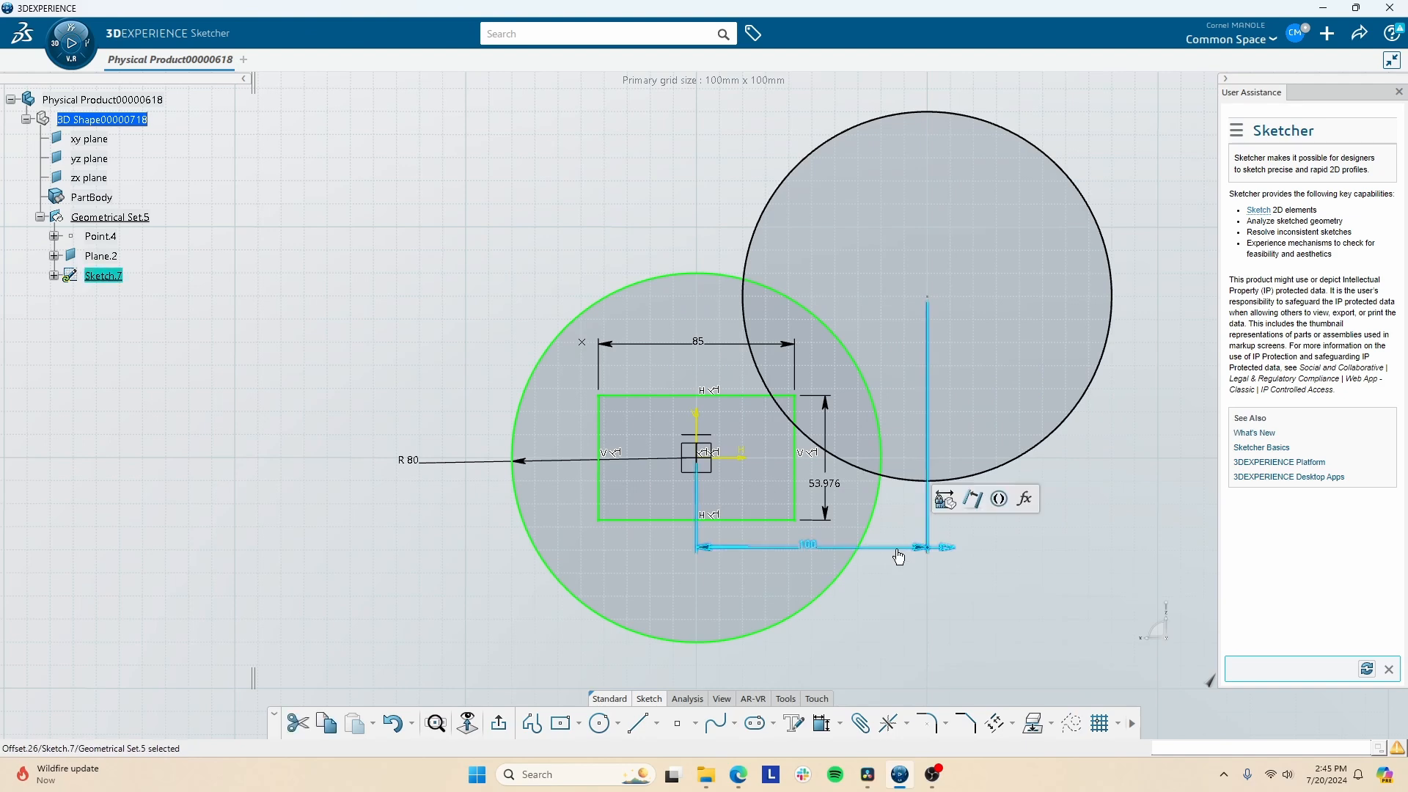
pyautogui.press('Delete')
pyautogui.click(983, 479)
pyautogui.press('Delete')
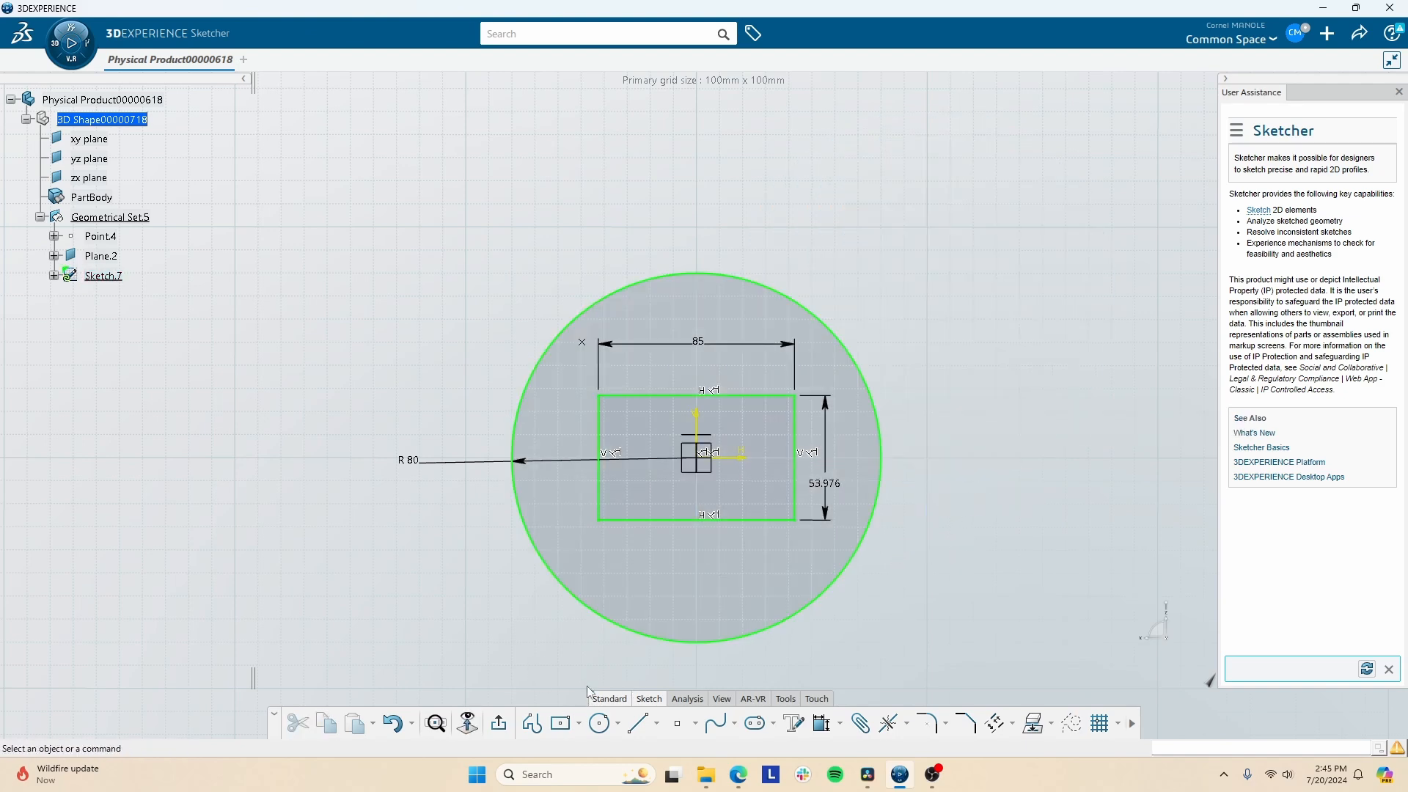
# Step: Delete the rectangle's lines inside the large circle, starting with the lower horizontal line
pyautogui.moveTo(650, 516)
pyautogui.mouseDown(button='middle')
pyautogui.moveTo(626, 543)
pyautogui.moveTo(652, 441)
pyautogui.moveTo(645, 477)
pyautogui.mouseUp(button='middle')
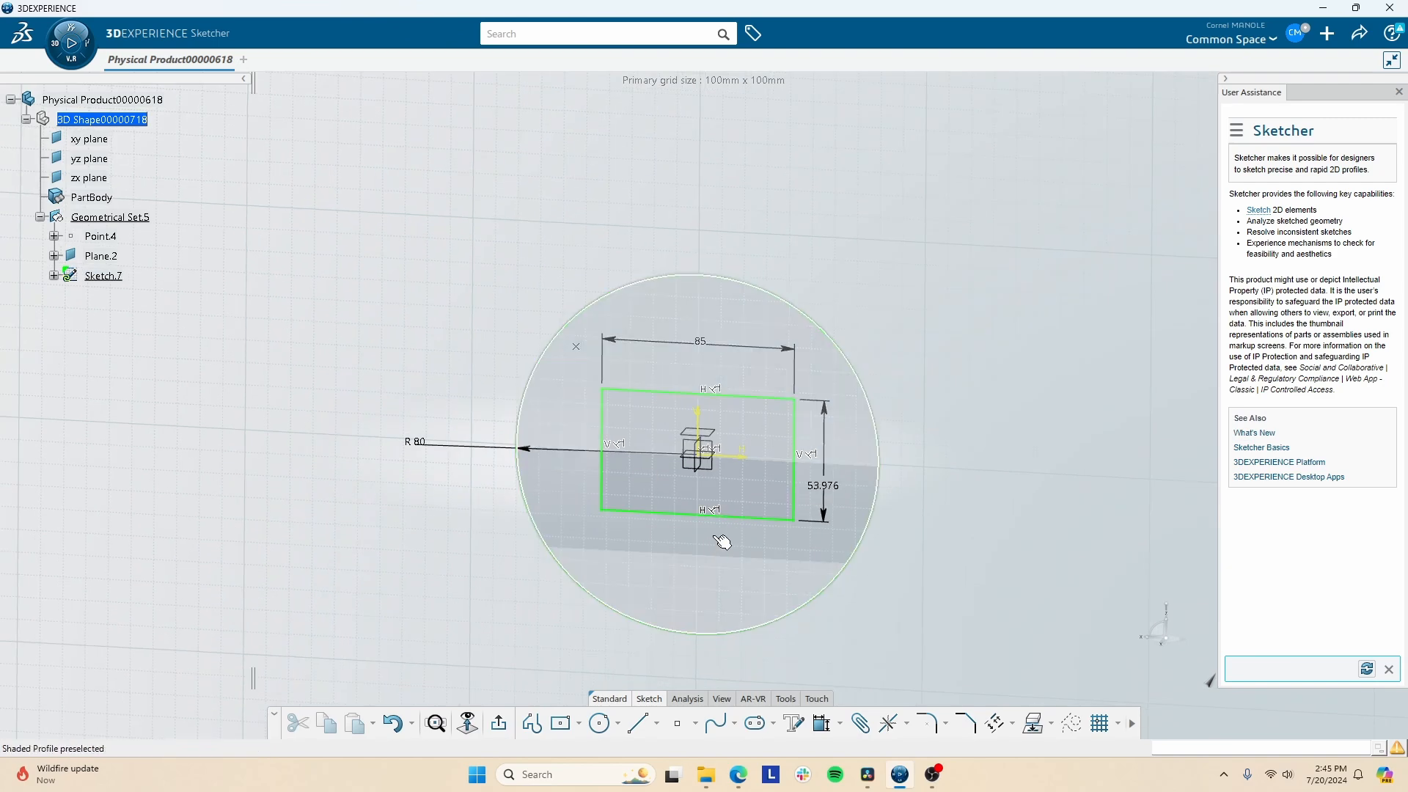
pyautogui.click(738, 518)
pyautogui.press('Delete')
pyautogui.click(795, 491)
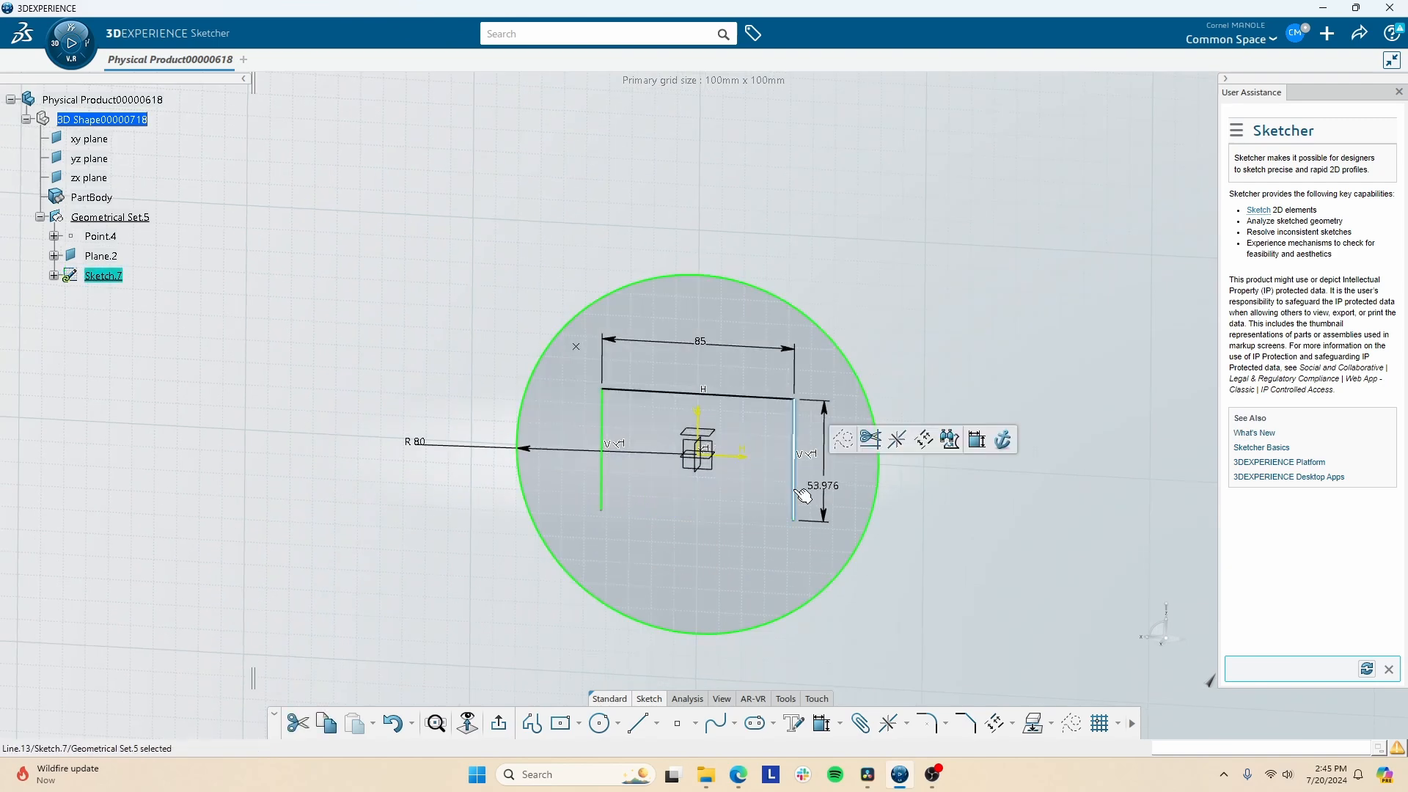